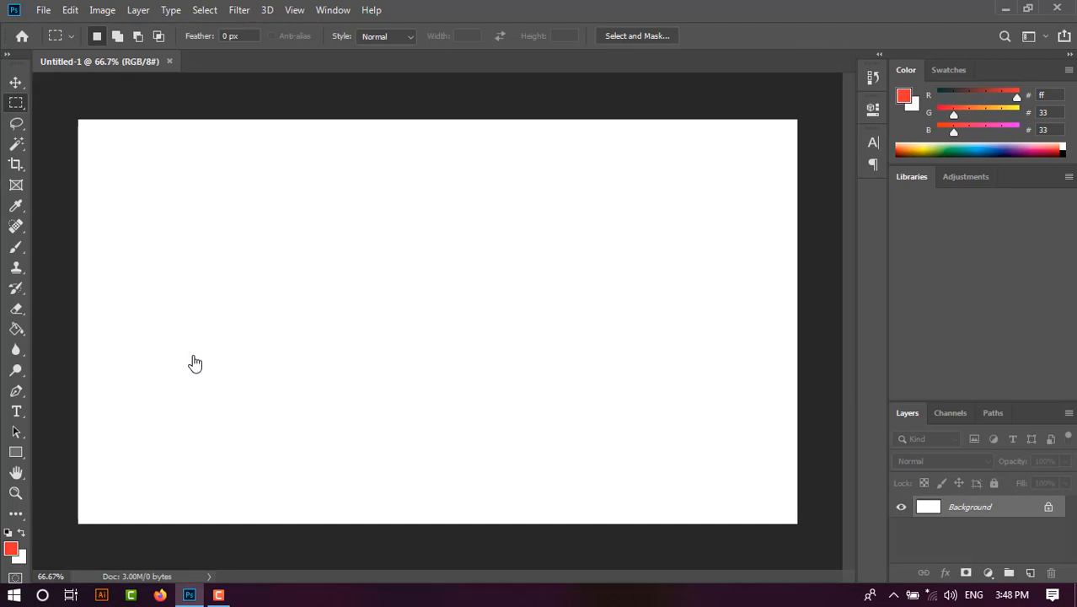
# - Open the images unnamed (1)1.jpg, unnamed (2)1.jpg and unnamed1.jpg together from the Desktop
pyautogui.click(40, 10)
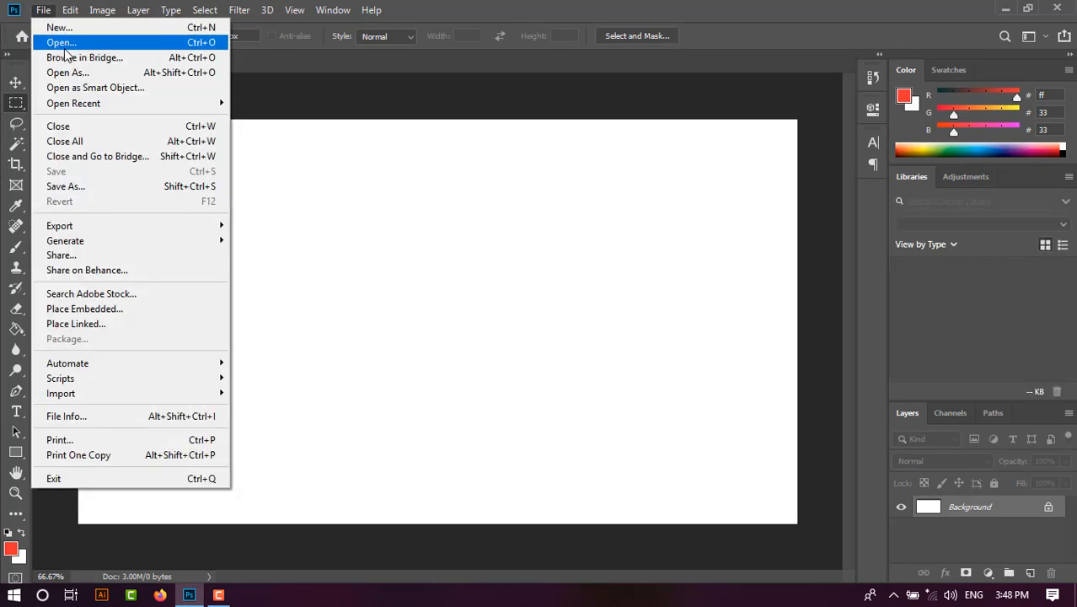
pyautogui.click(62, 44)
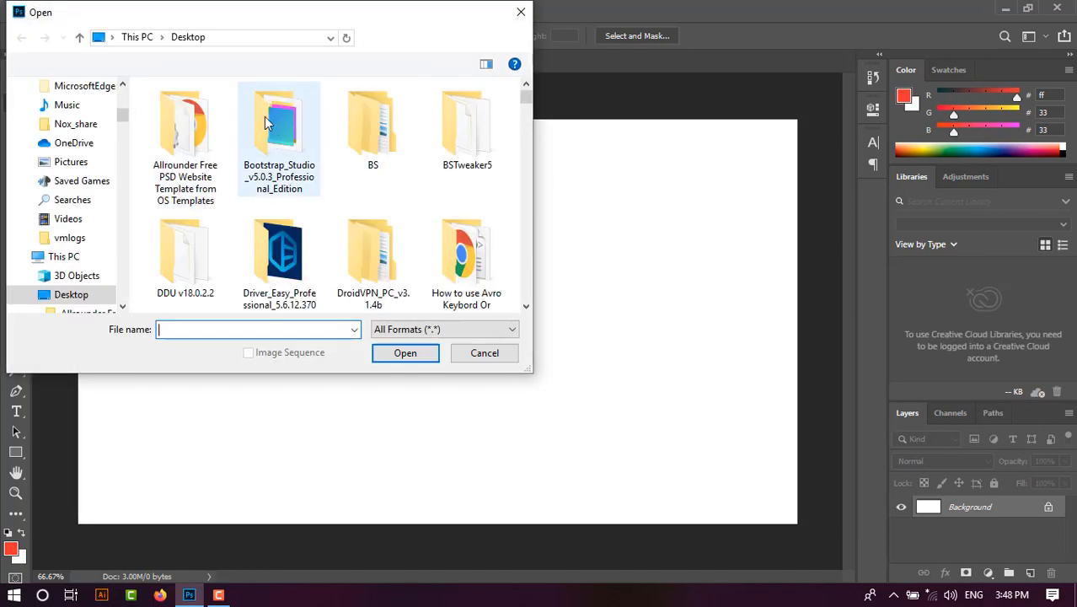
pyautogui.scroll(-5, 278, 164)
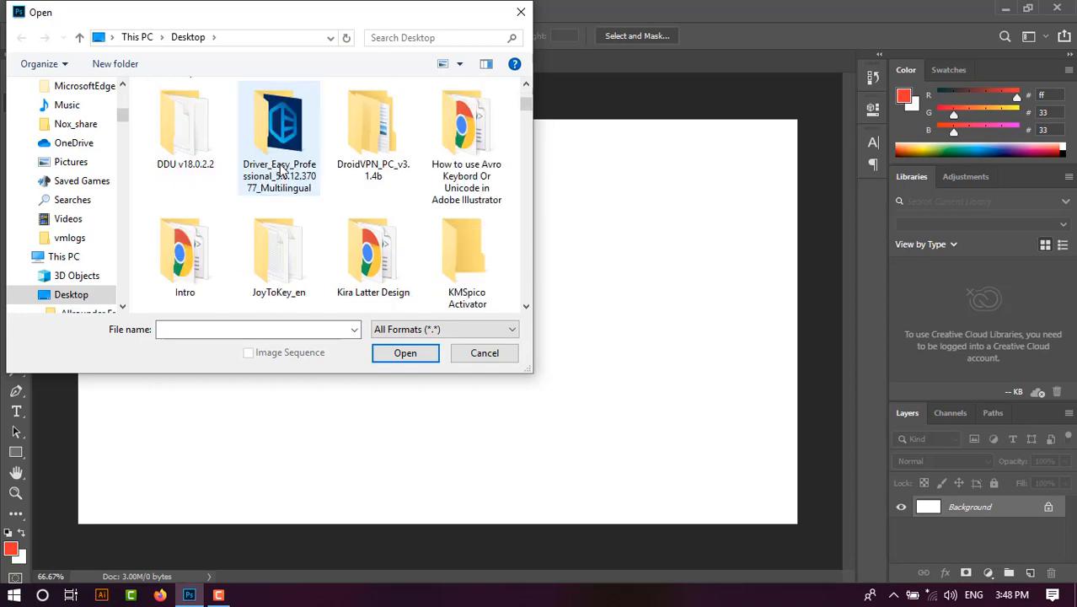
pyautogui.scroll(-3, 282, 166)
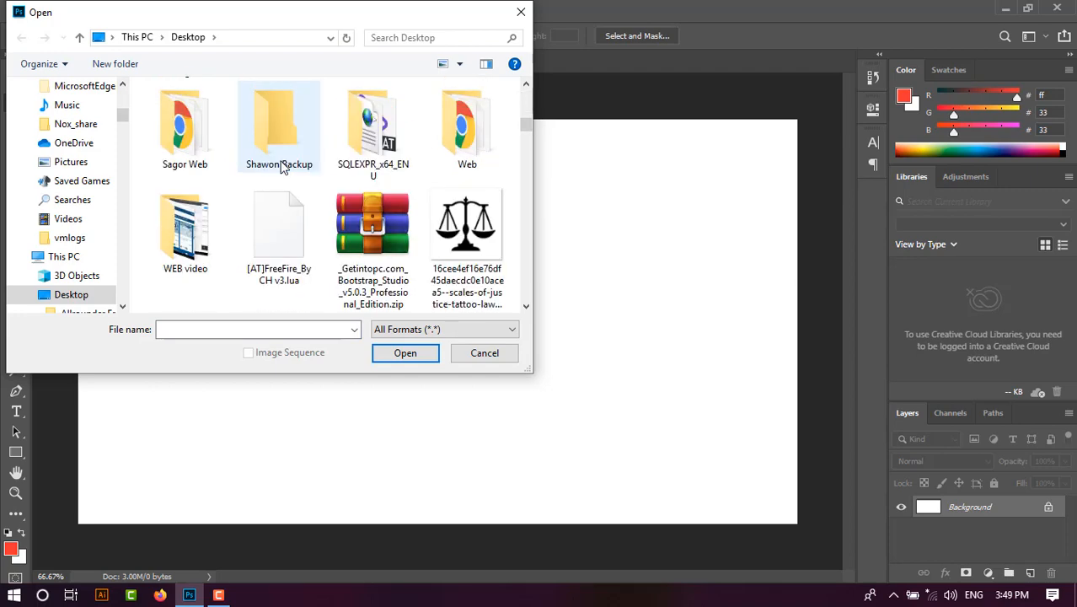
pyautogui.scroll(-6, 283, 167)
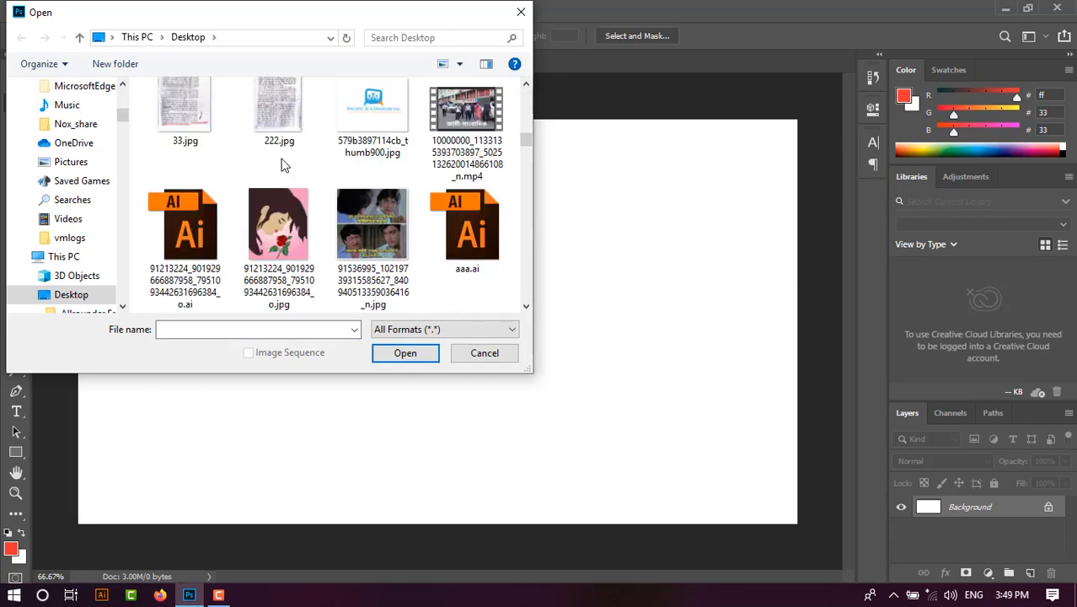
pyautogui.scroll(-2, 283, 167)
pyautogui.scroll(-3, 283, 166)
pyautogui.scroll(-6, 283, 166)
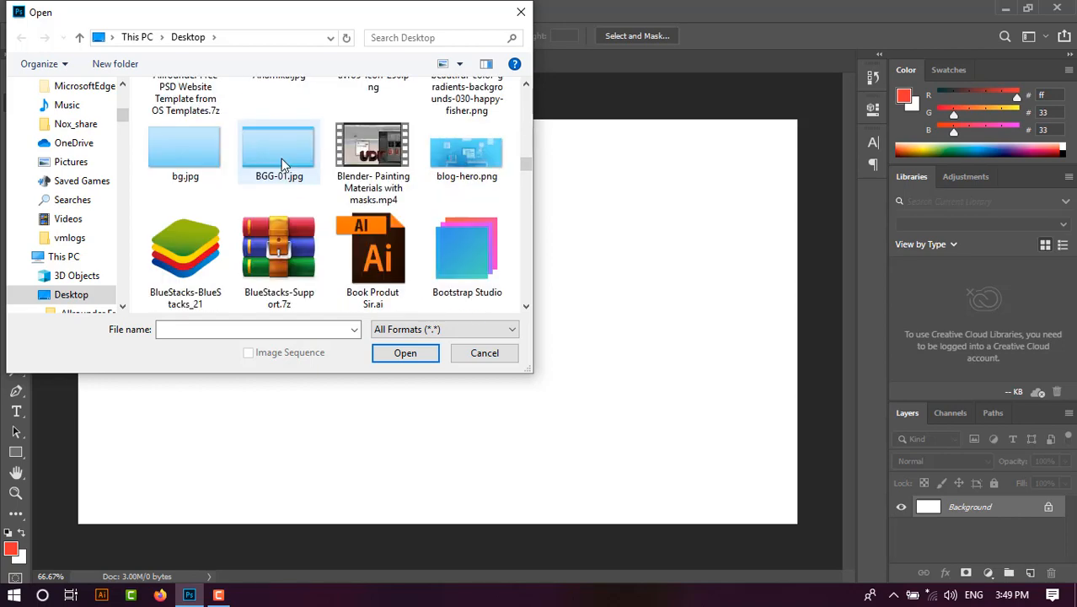
pyautogui.scroll(-6, 283, 166)
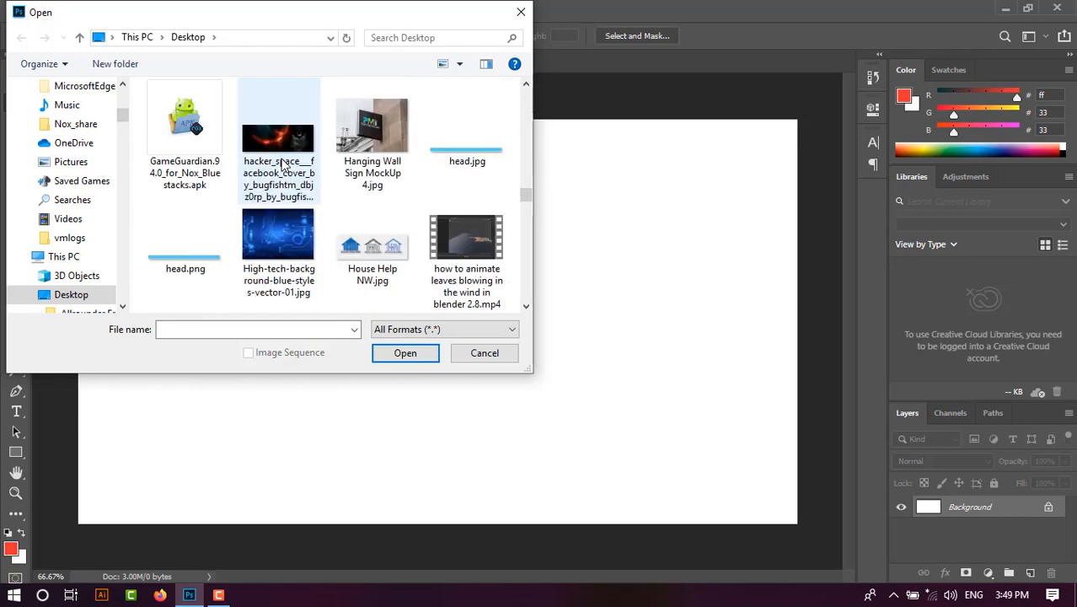
pyautogui.scroll(-3, 283, 166)
pyautogui.scroll(-12, 283, 166)
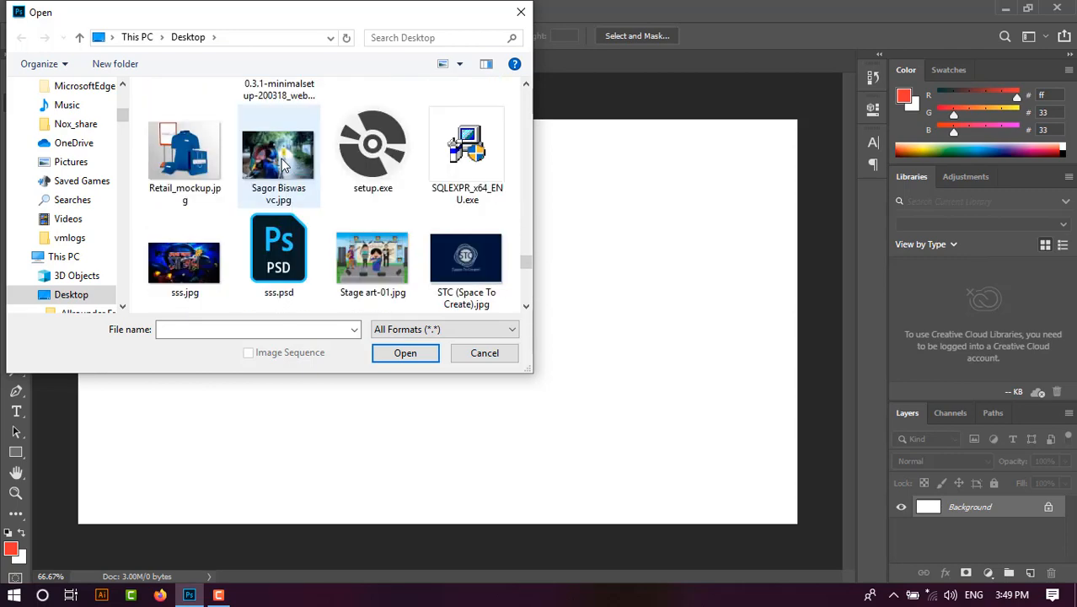
pyautogui.scroll(-3, 283, 166)
pyautogui.scroll(-3, 283, 166)
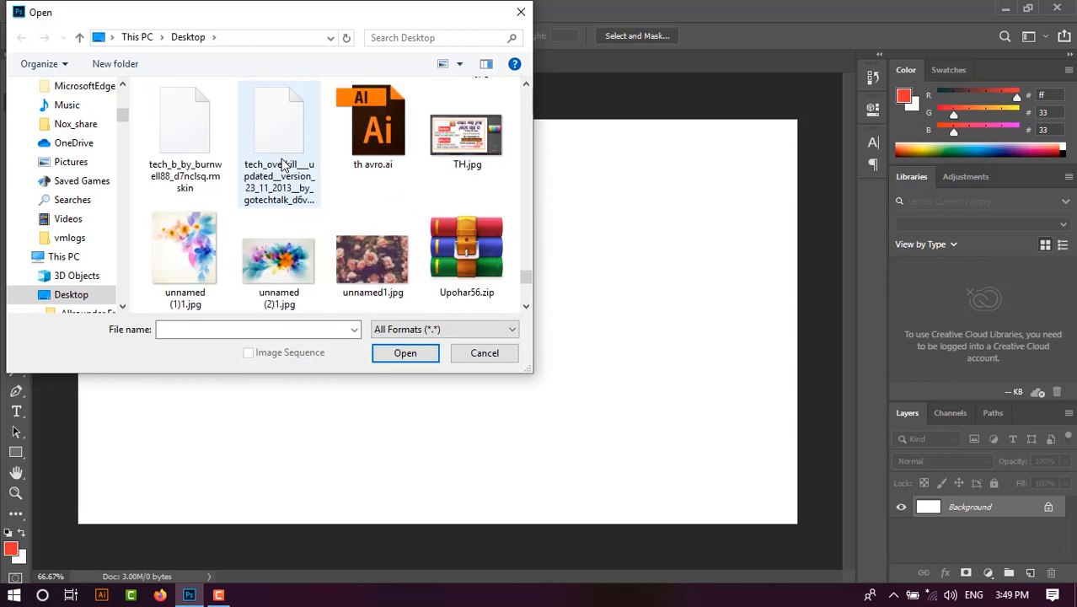
pyautogui.click(347, 264)
pyautogui.keyDown('ctrl'); pyautogui.click(296, 262); pyautogui.keyUp('ctrl')
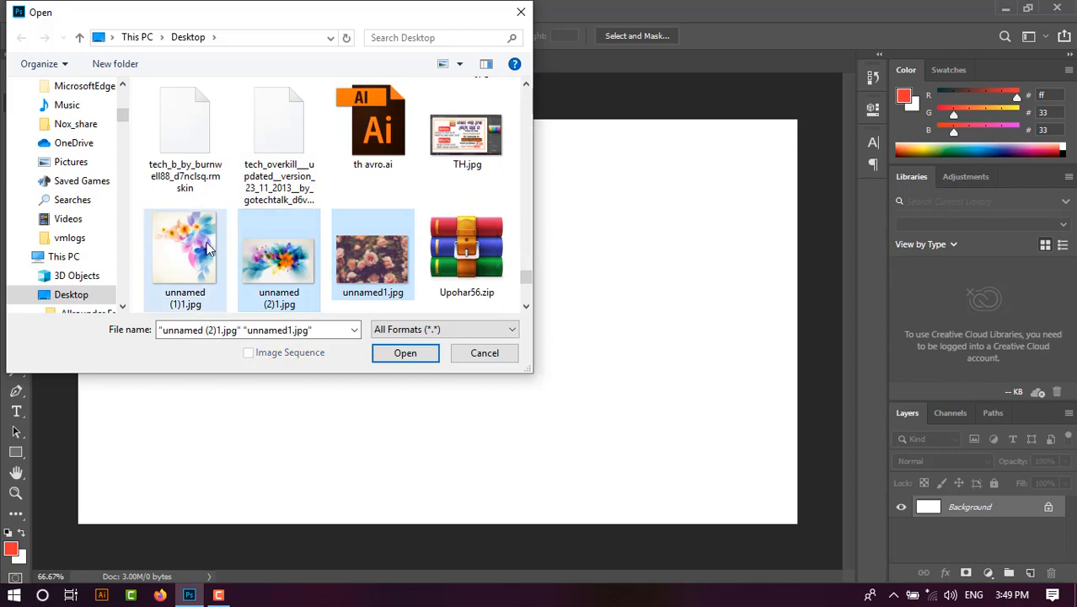
pyautogui.keyDown('ctrl'); pyautogui.click(211, 244); pyautogui.keyUp('ctrl')
pyautogui.scroll(-4, 222, 229)
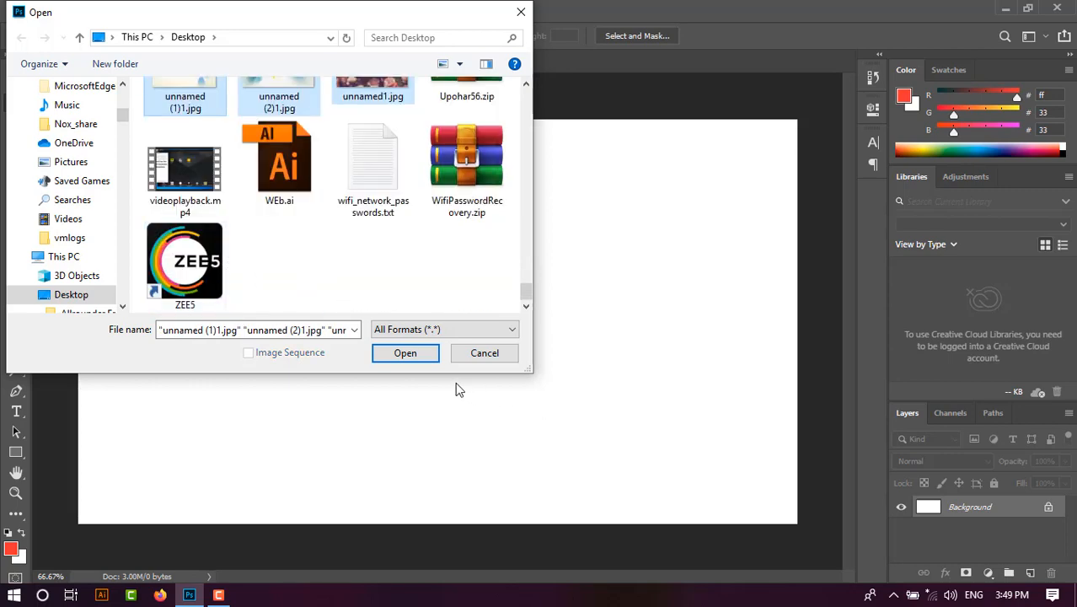
pyautogui.click(417, 354)
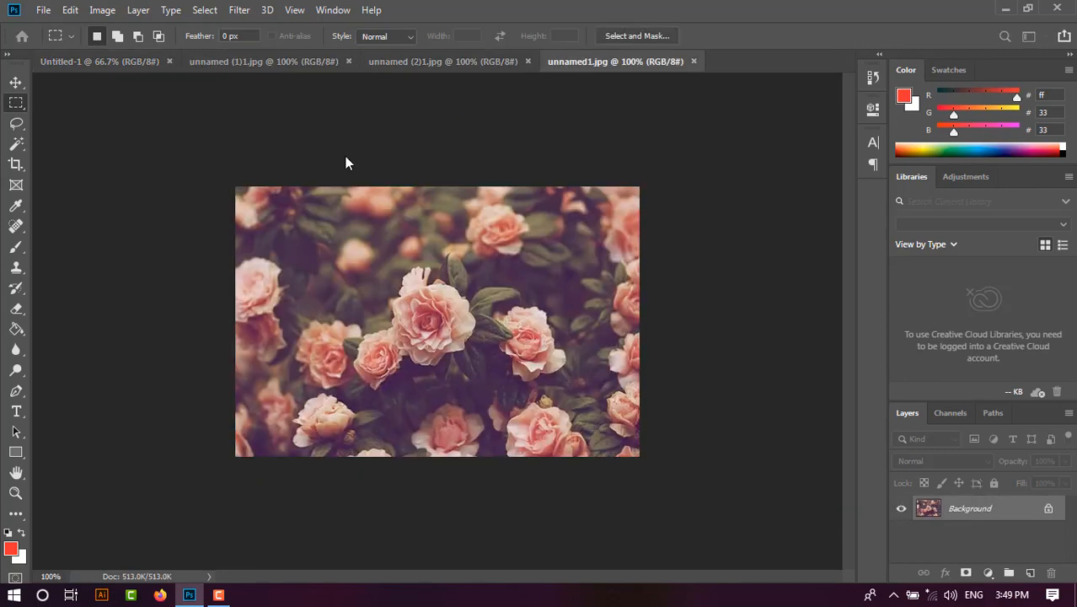
# - Unlock the rose photo's background layer, move it into the Untitled-1 document and align it with the canvas's upper-left corner
pyautogui.click(16, 83)
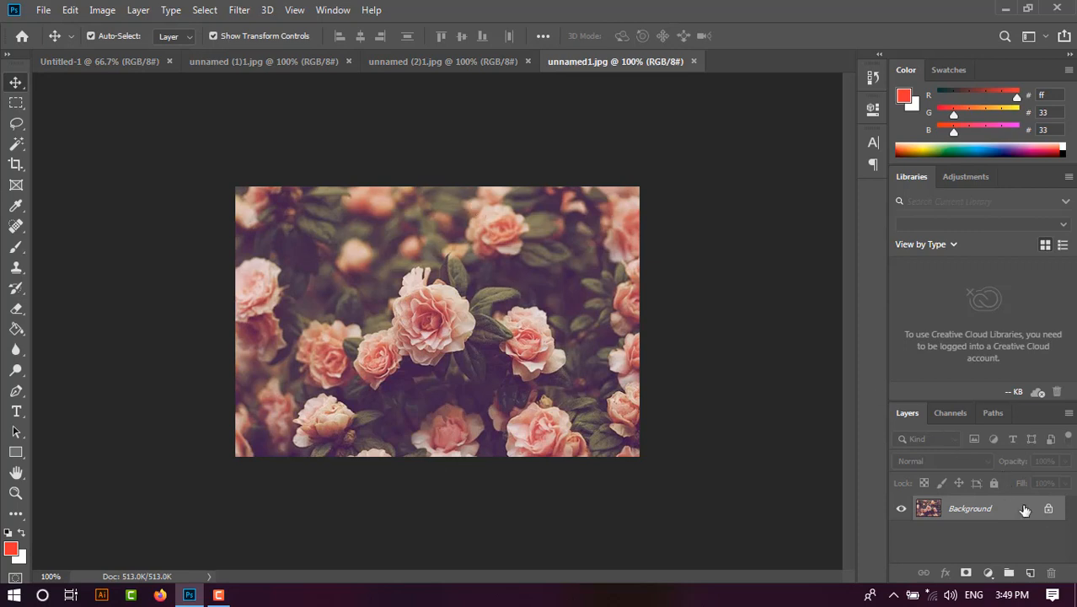
pyautogui.click(1049, 510)
pyautogui.moveTo(447, 331); pyautogui.dragTo(285, 326)
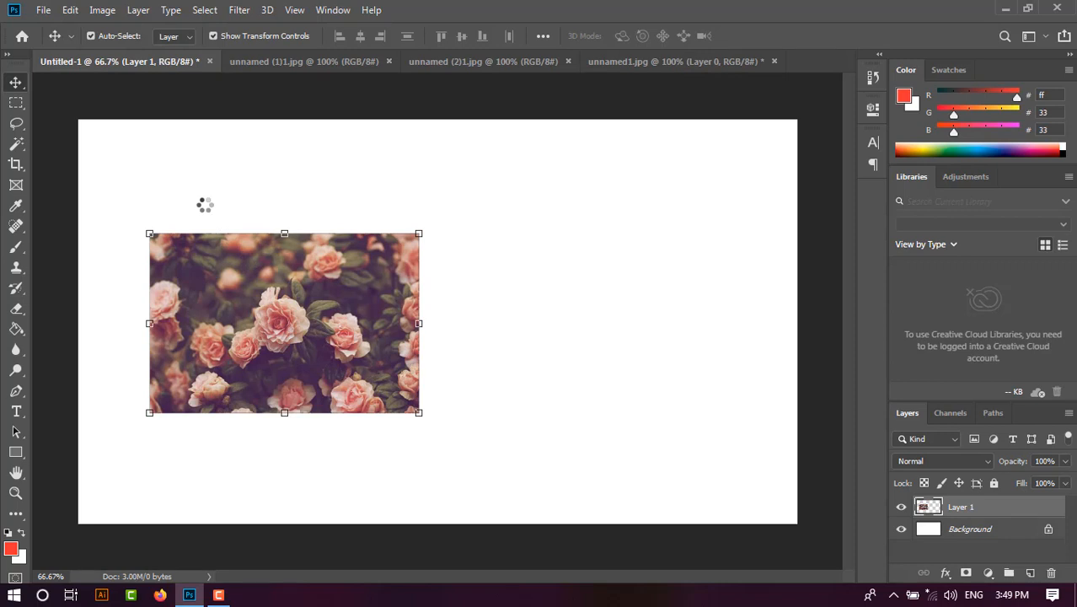
pyautogui.moveTo(200, 299); pyautogui.dragTo(133, 189)
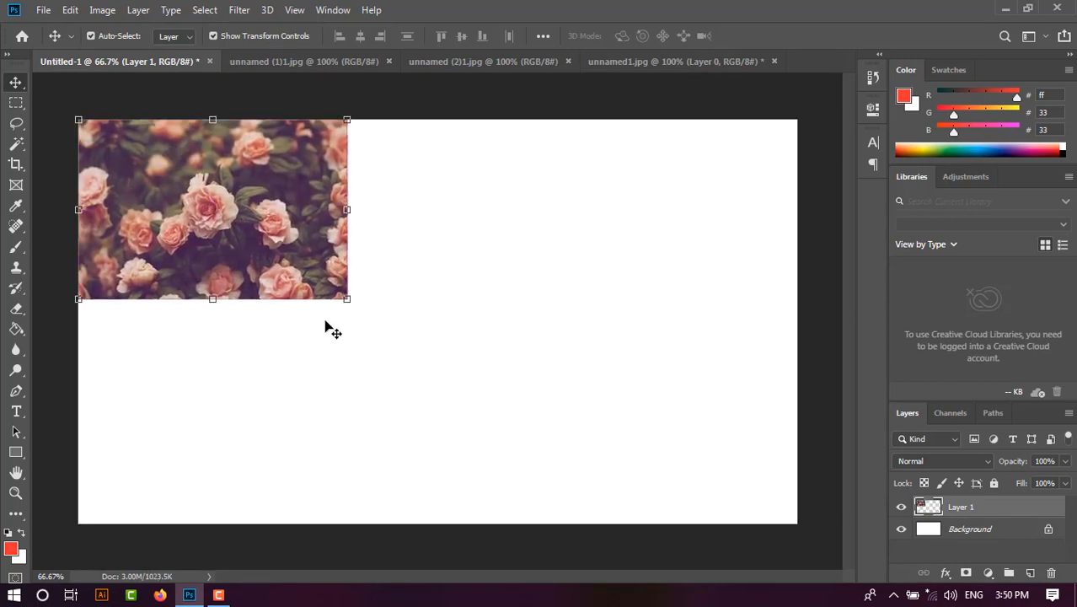
# - Stretch the rose layer to fill the whole canvas, at about 266.80% width and 225.73% height
pyautogui.moveTo(349, 301); pyautogui.dragTo(705, 513)
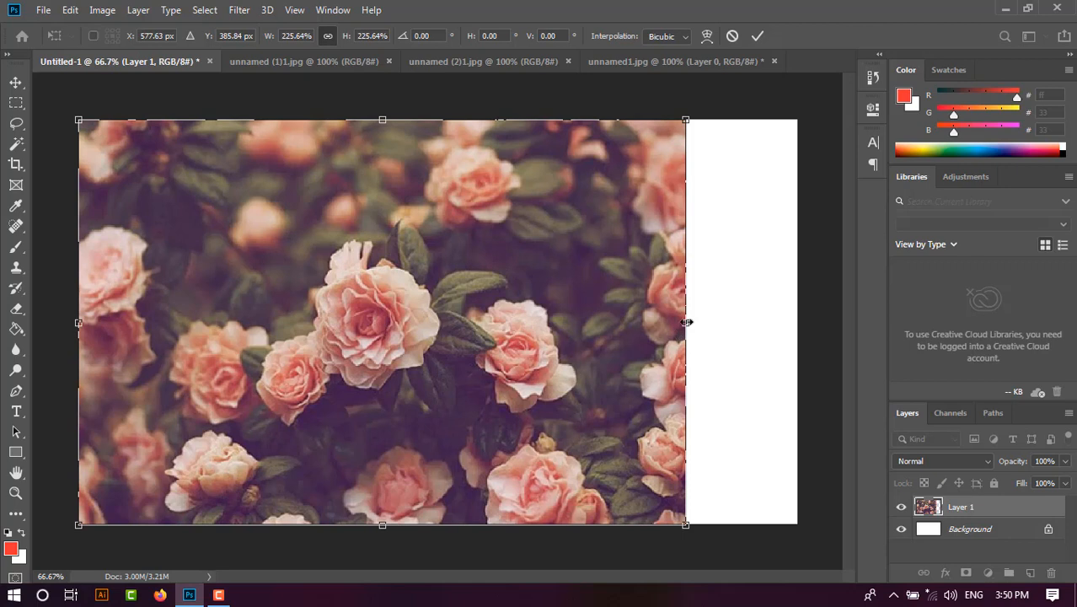
pyautogui.moveTo(686, 323); pyautogui.dragTo(793, 343)
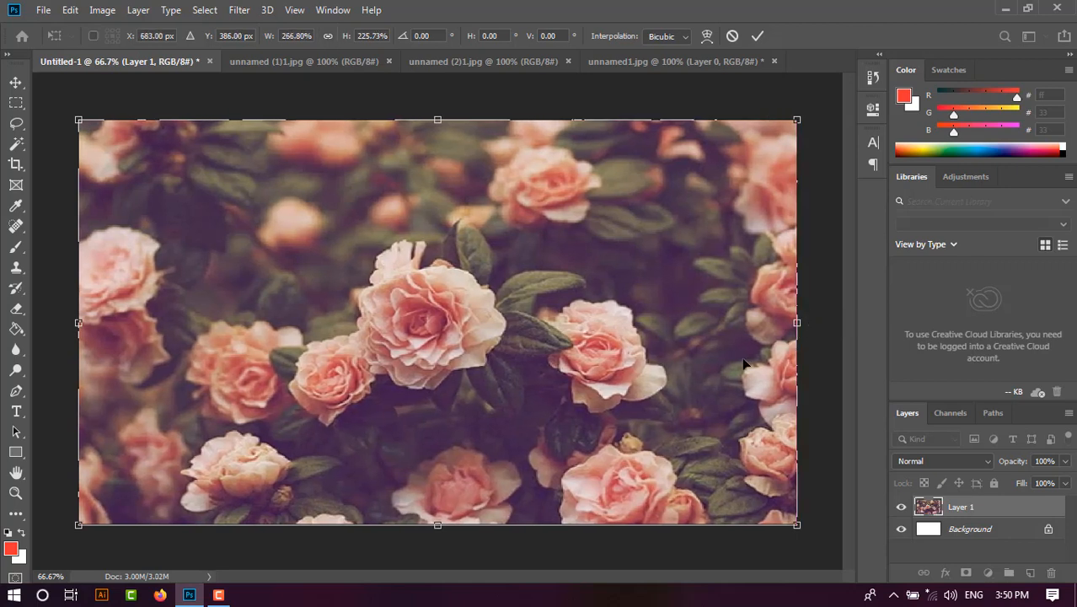
pyautogui.press('Return')
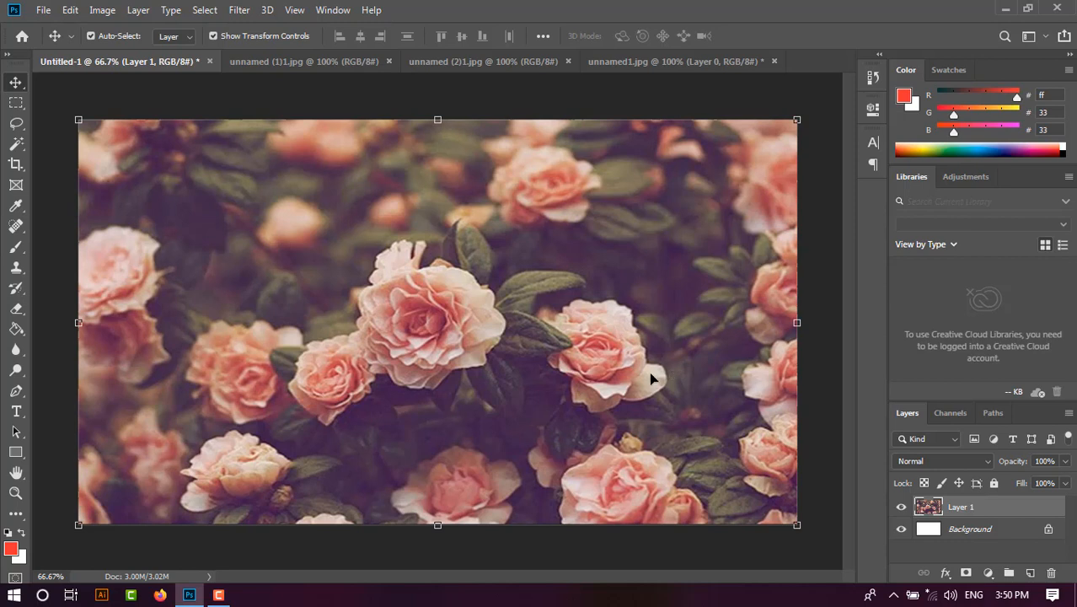
# - Delete the white Background layer from the Untitled-1 document
pyautogui.click(16, 103)
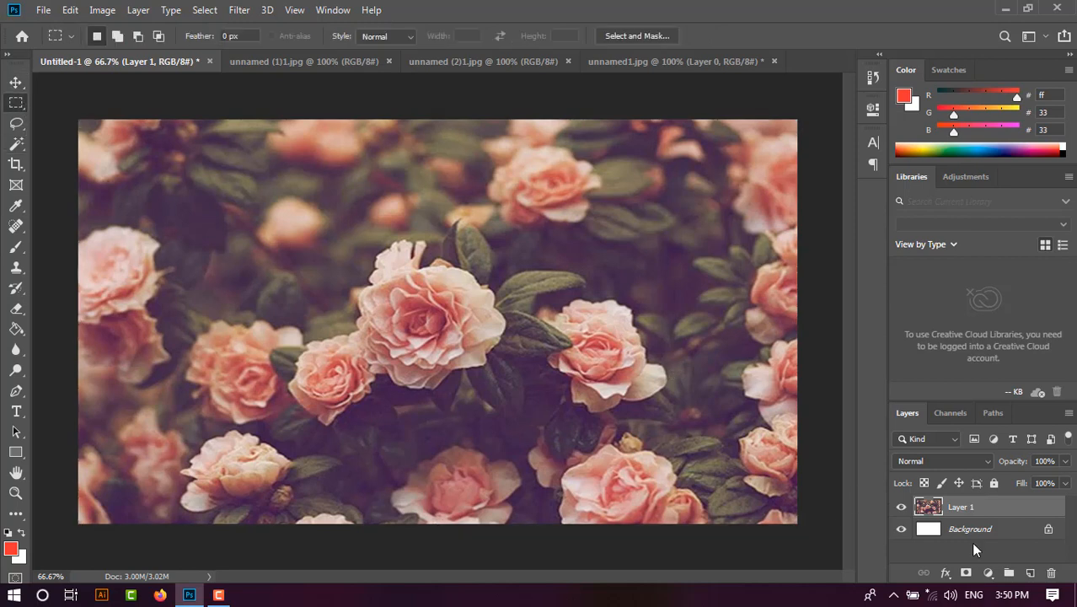
pyautogui.click(984, 537)
pyautogui.click(1049, 572)
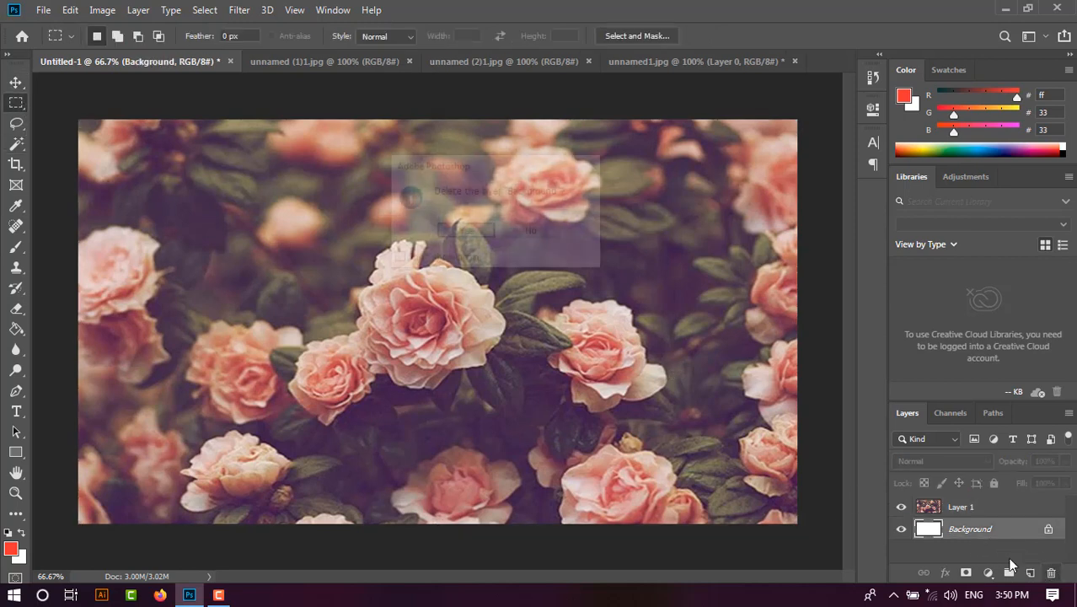
pyautogui.click(481, 230)
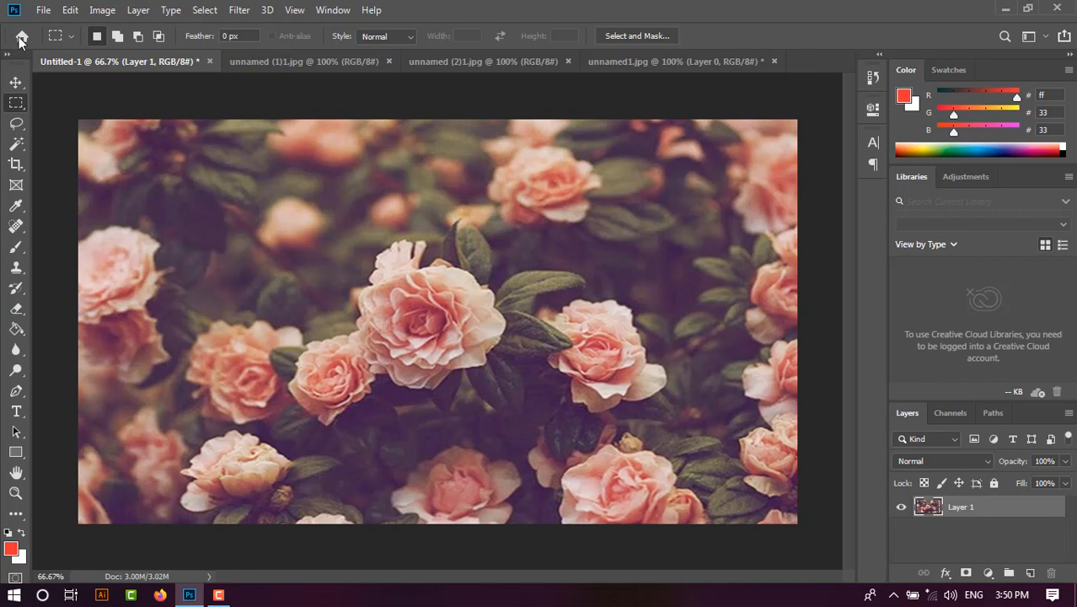
pyautogui.click(16, 82)
pyautogui.press('ctrl')
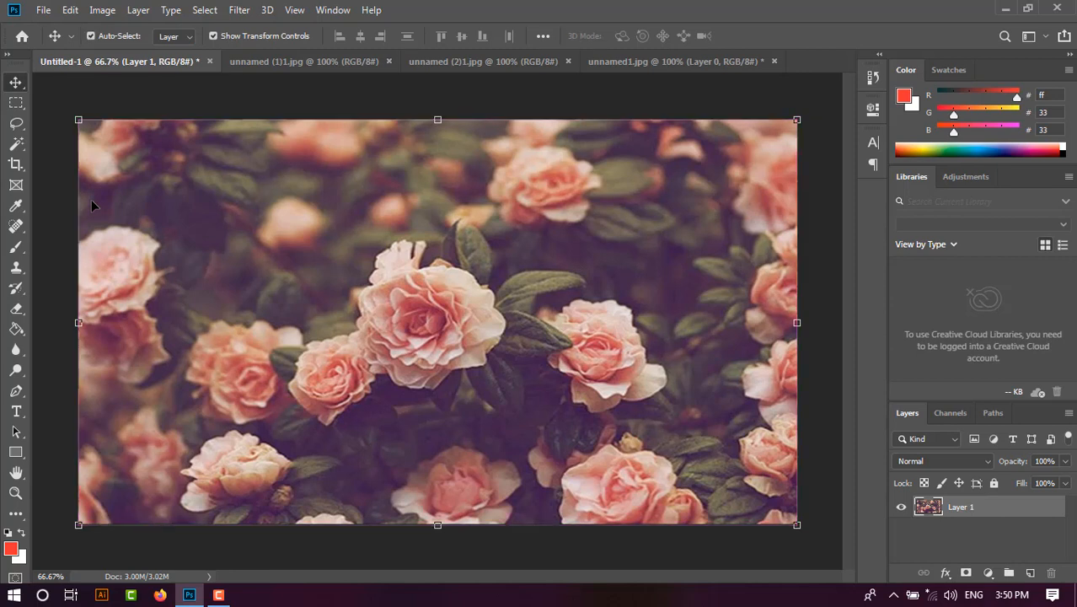
pyautogui.press('ctrl')
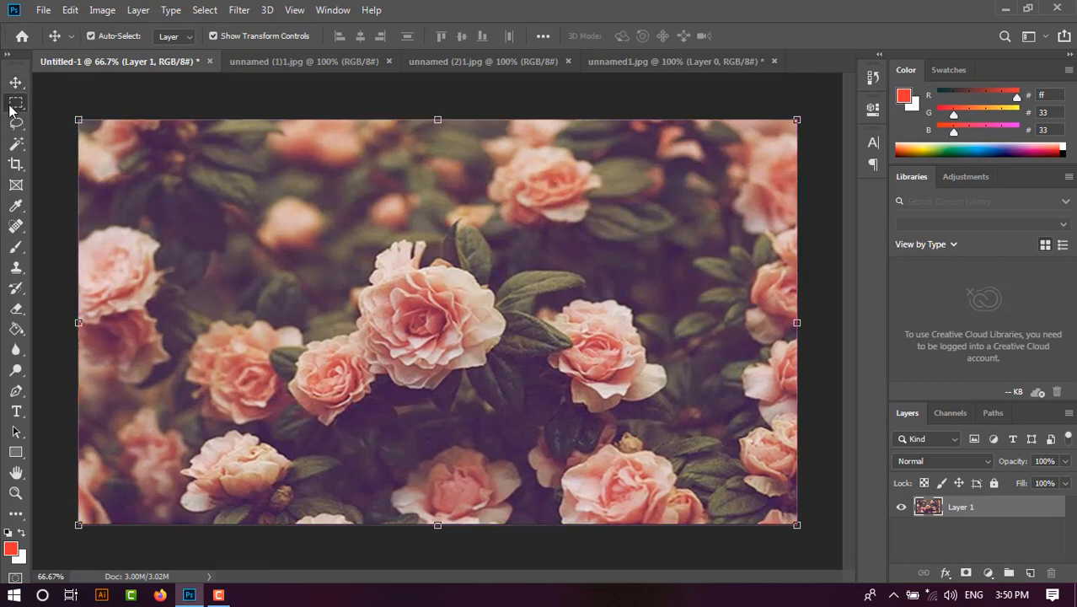
pyautogui.click(16, 102)
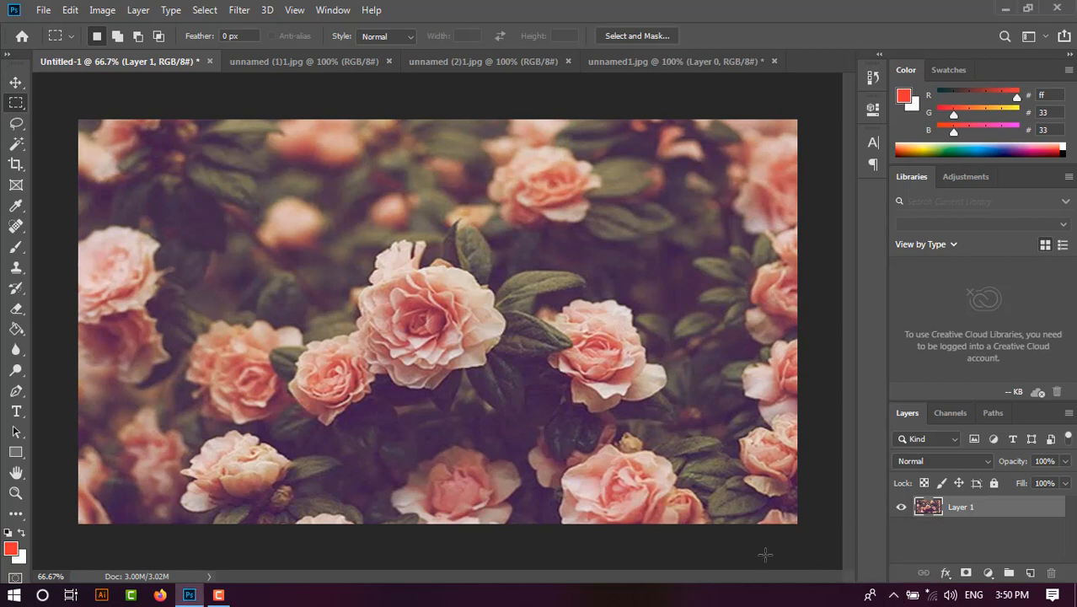
# - Darken the rose layer with a Curves adjustment on the RGB channel, mapping input 161 to output 135
pyautogui.click(144, 10)
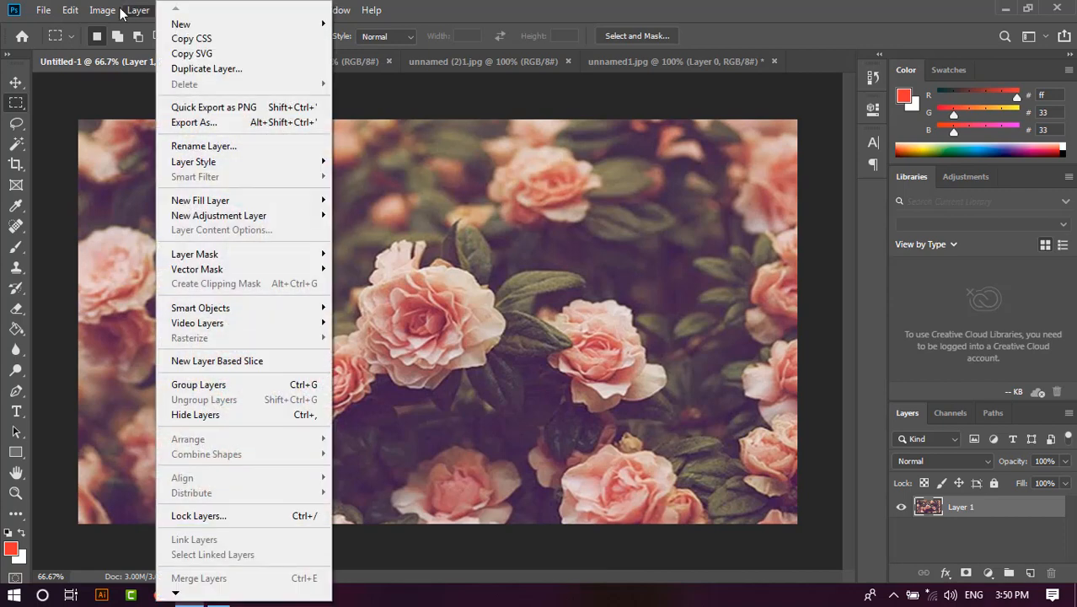
pyautogui.moveTo(103, 10)
pyautogui.moveTo(118, 52)
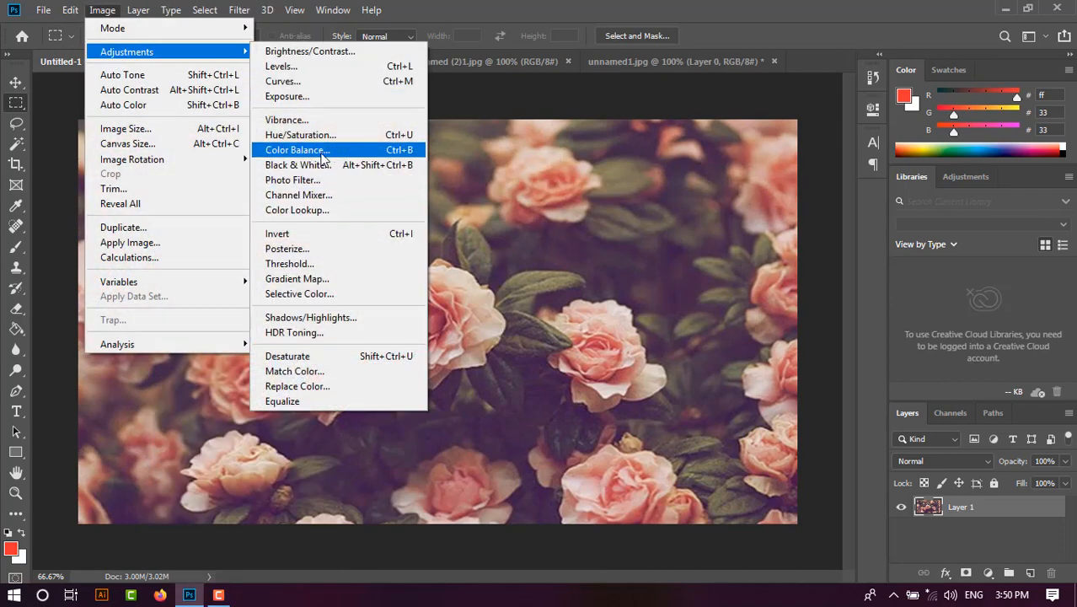
pyautogui.click(286, 81)
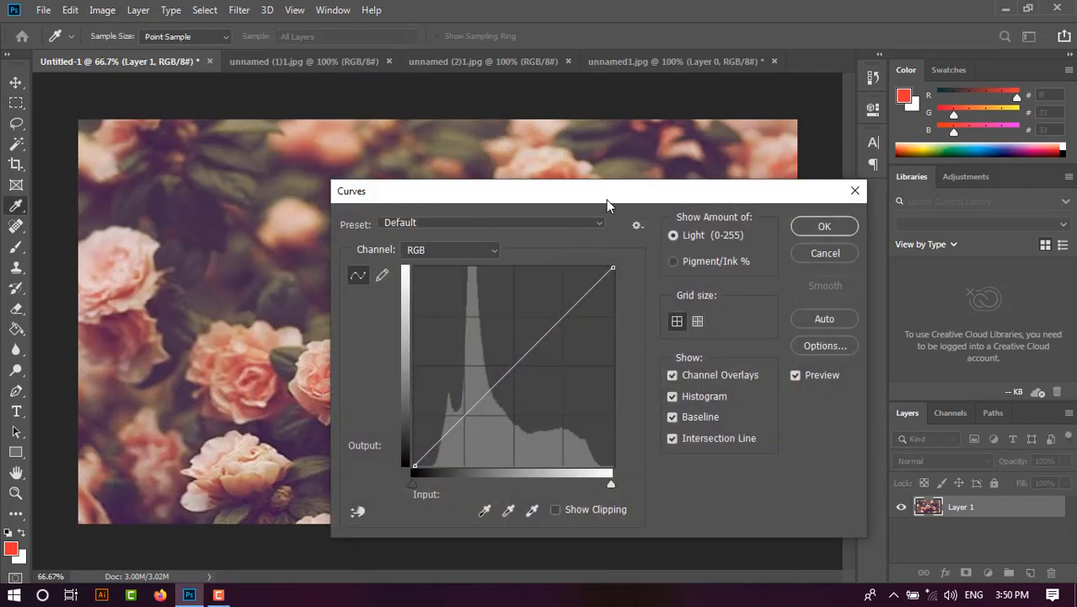
pyautogui.moveTo(606, 199); pyautogui.dragTo(821, 133)
pyautogui.moveTo(755, 272); pyautogui.dragTo(756, 294)
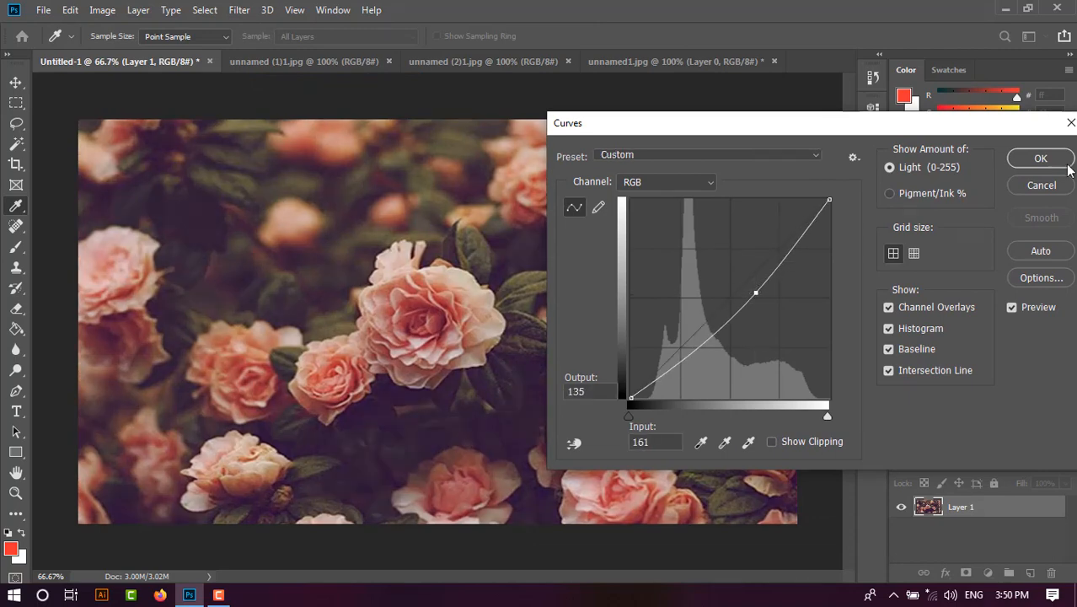
pyautogui.click(1040, 158)
pyautogui.press('m')
# - Apply the Camera Raw Filter to the rose layer with a strong negative vignette amount that darkens the edges
pyautogui.click(238, 10)
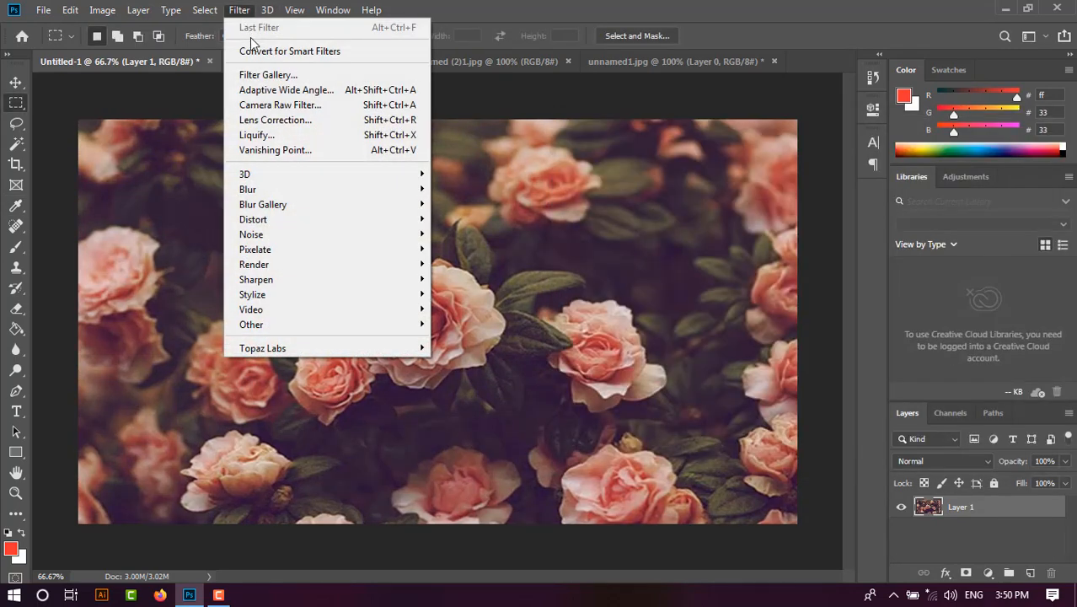
pyautogui.click(271, 107)
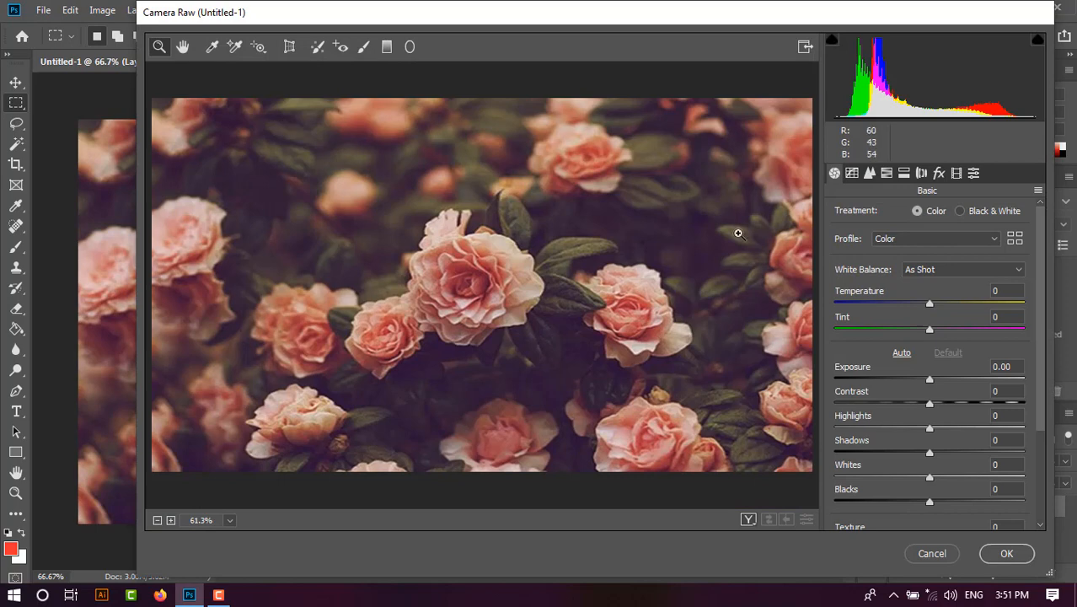
pyautogui.scroll(-3, 980, 414)
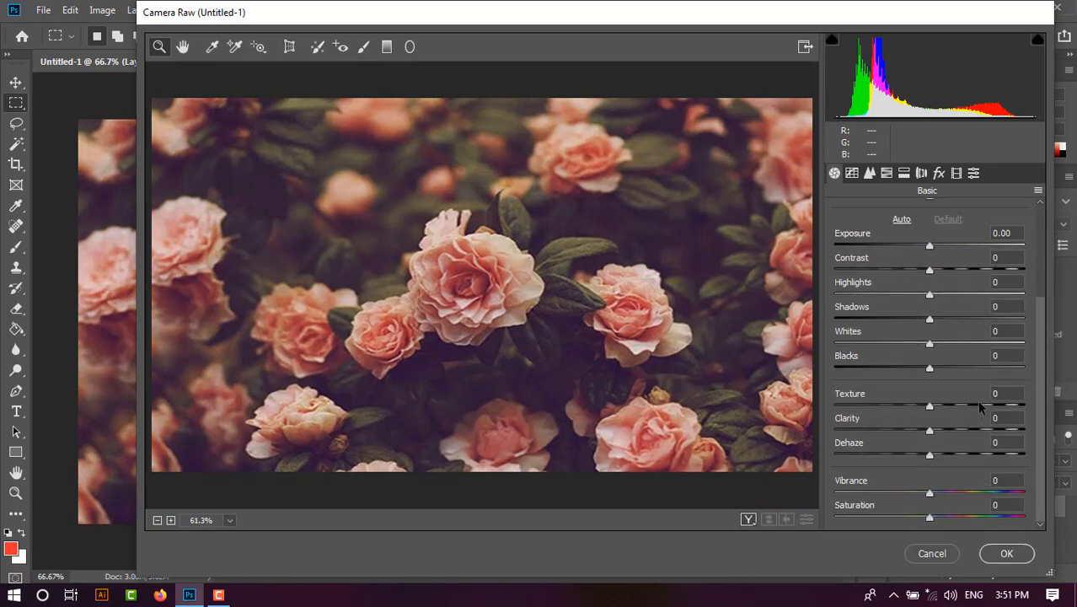
pyautogui.click(939, 173)
pyautogui.moveTo(933, 379); pyautogui.dragTo(845, 378)
pyautogui.click(1016, 558)
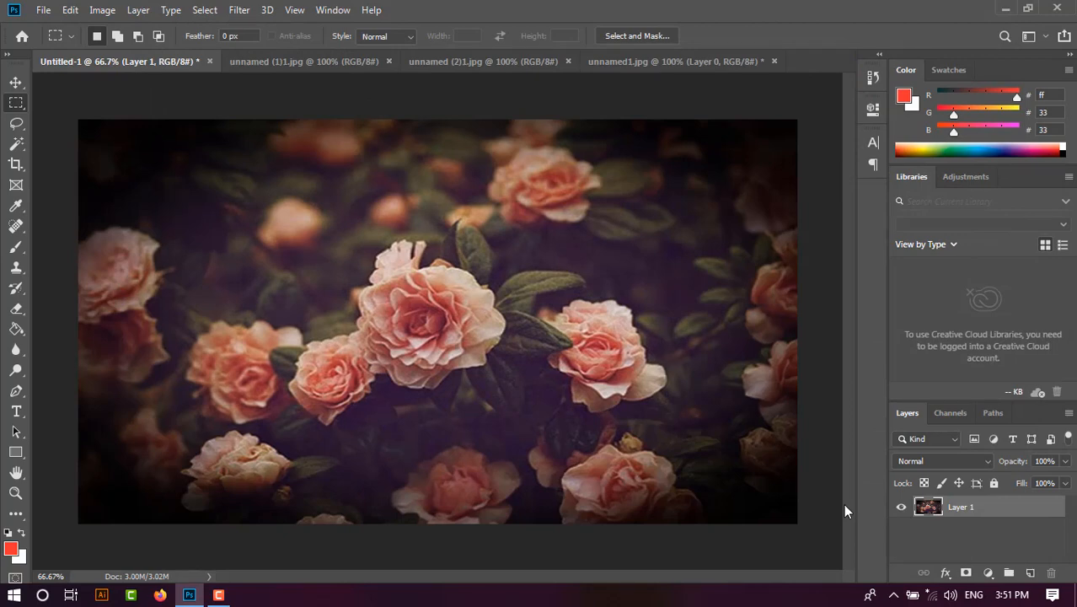
# - Duplicate the rose layer, hide the original and start a Field Blur on the copy
pyautogui.hotkey('ctrl', 'j')
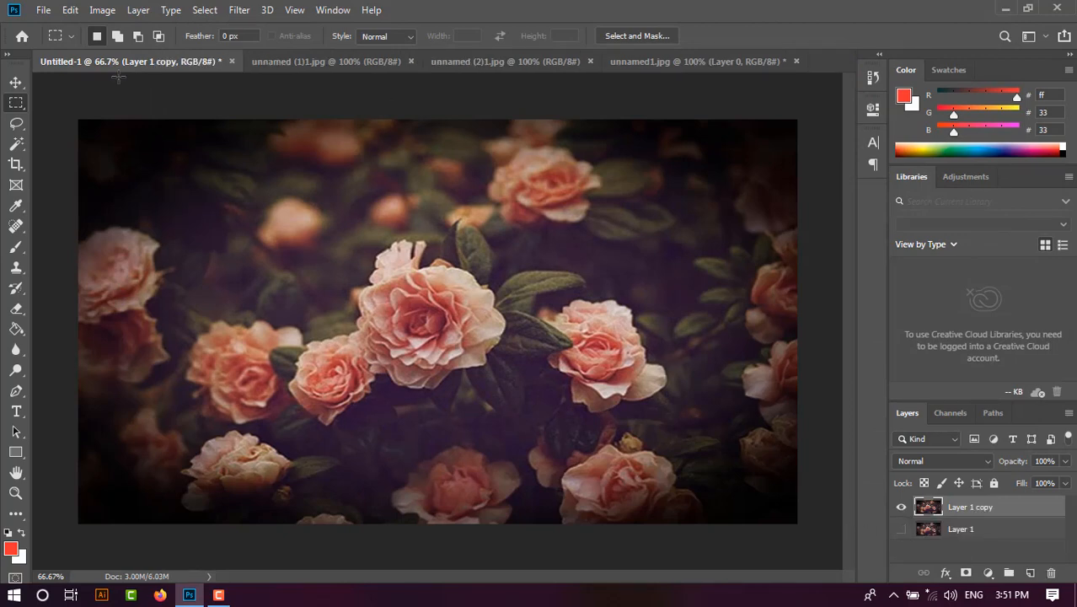
pyautogui.click(238, 9)
pyautogui.moveTo(275, 191)
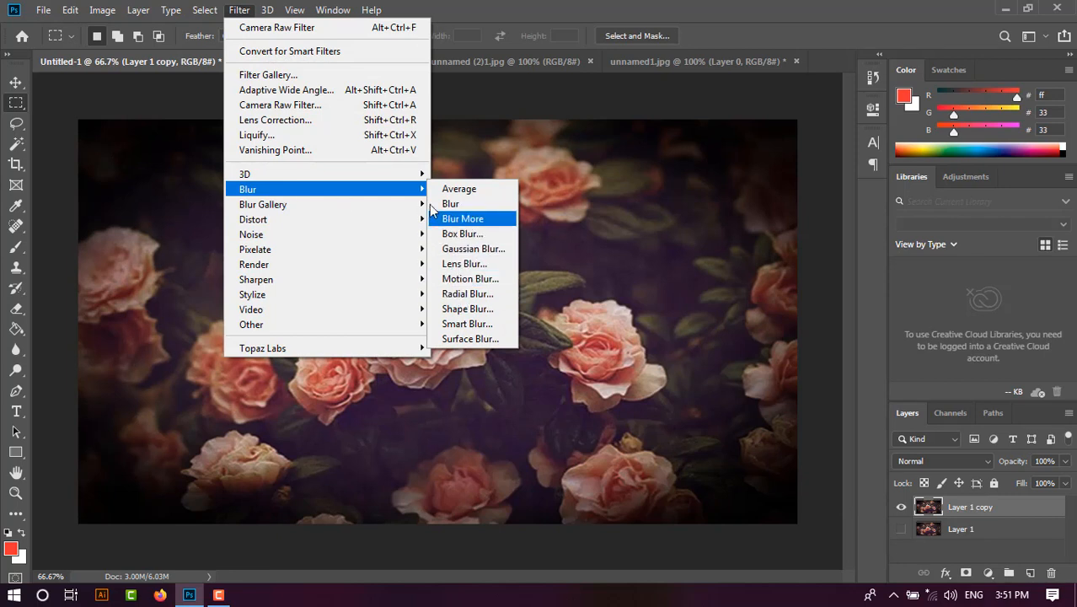
pyautogui.click(465, 202)
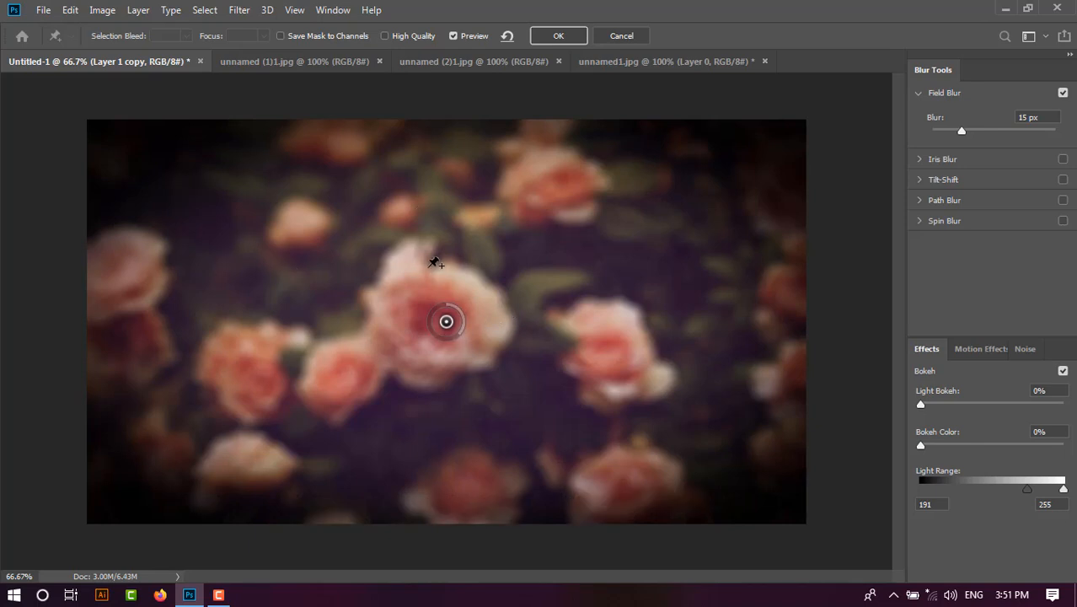
# - Add 15 px blur pins near the photo's upper-left, lower-right and lower-left corners, plus a 0 px pin beside the upper rose
pyautogui.click(173, 221)
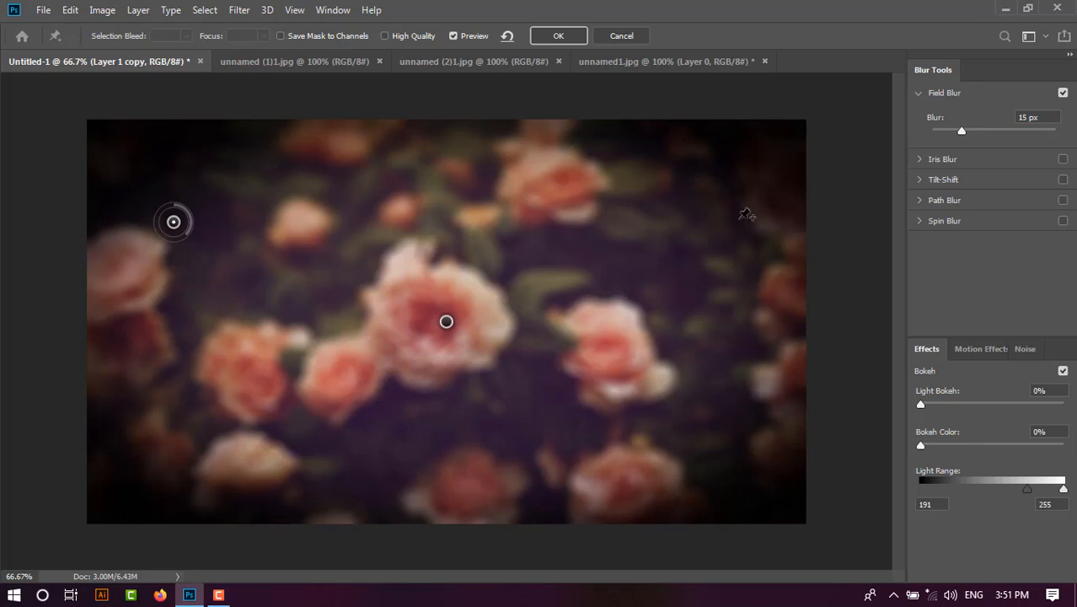
pyautogui.moveTo(174, 234); pyautogui.dragTo(486, 153)
pyautogui.click(490, 169)
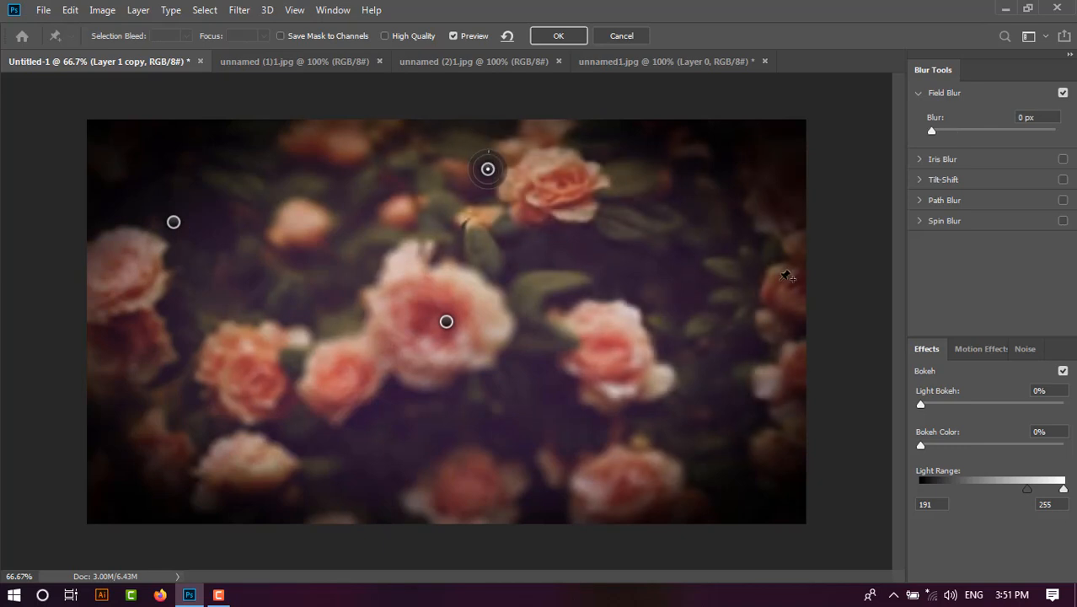
pyautogui.click(777, 462)
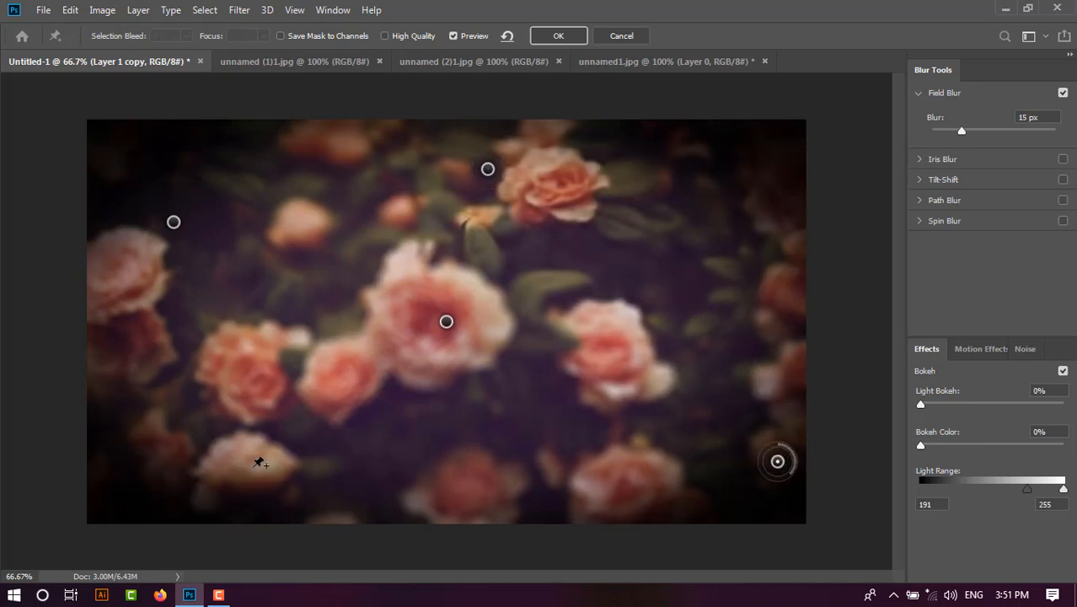
pyautogui.click(185, 508)
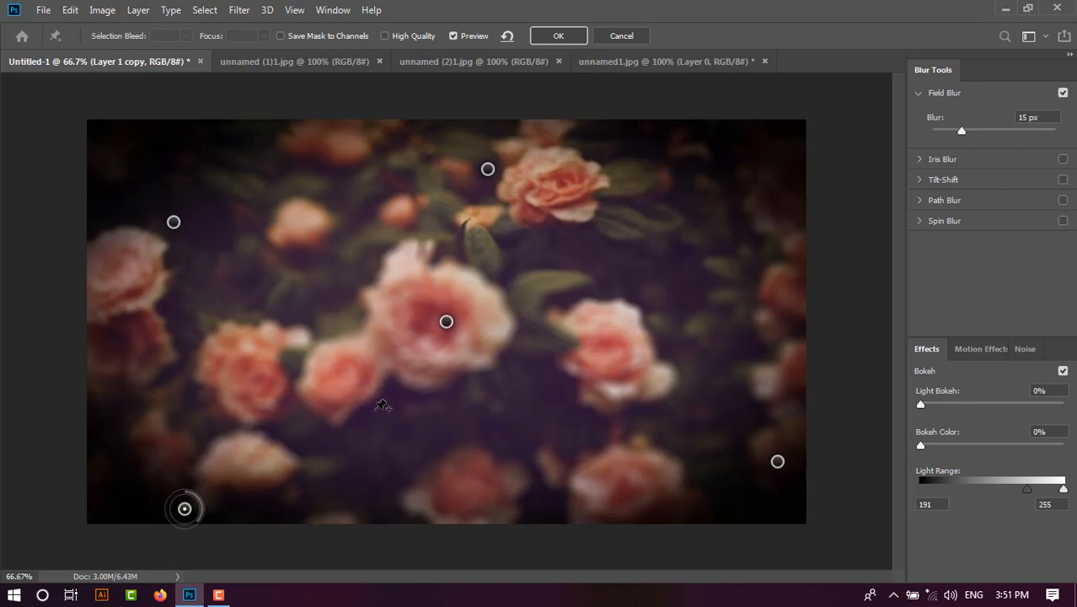
# - Add blur pins of 1 px below the central rose, 4 px to its upper left and 3 px to its right, and apply the Field Blur
pyautogui.click(427, 436)
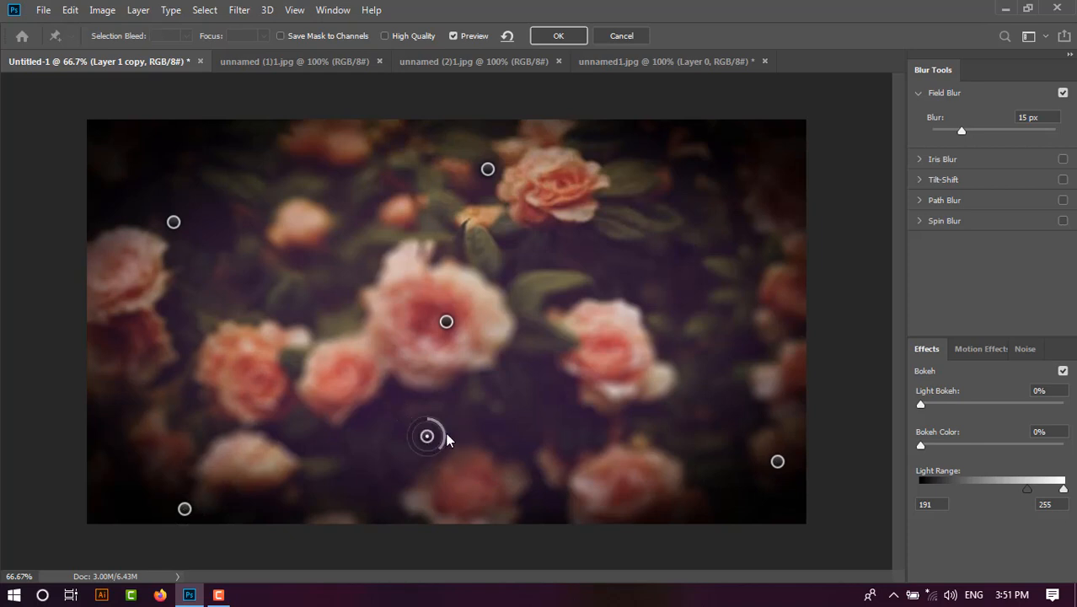
pyautogui.moveTo(445, 435); pyautogui.dragTo(435, 408)
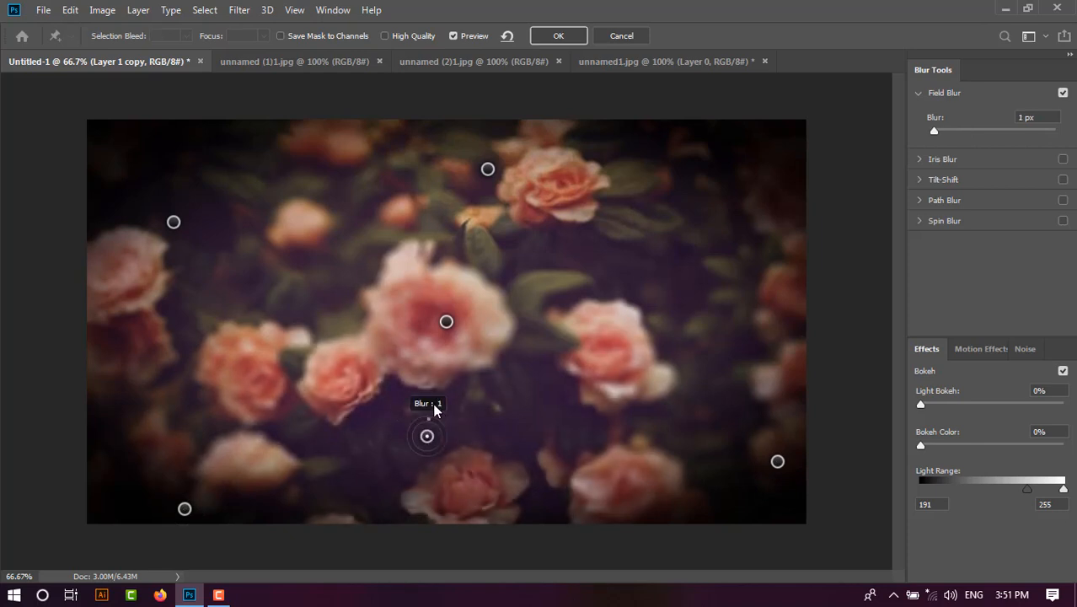
pyautogui.click(287, 278)
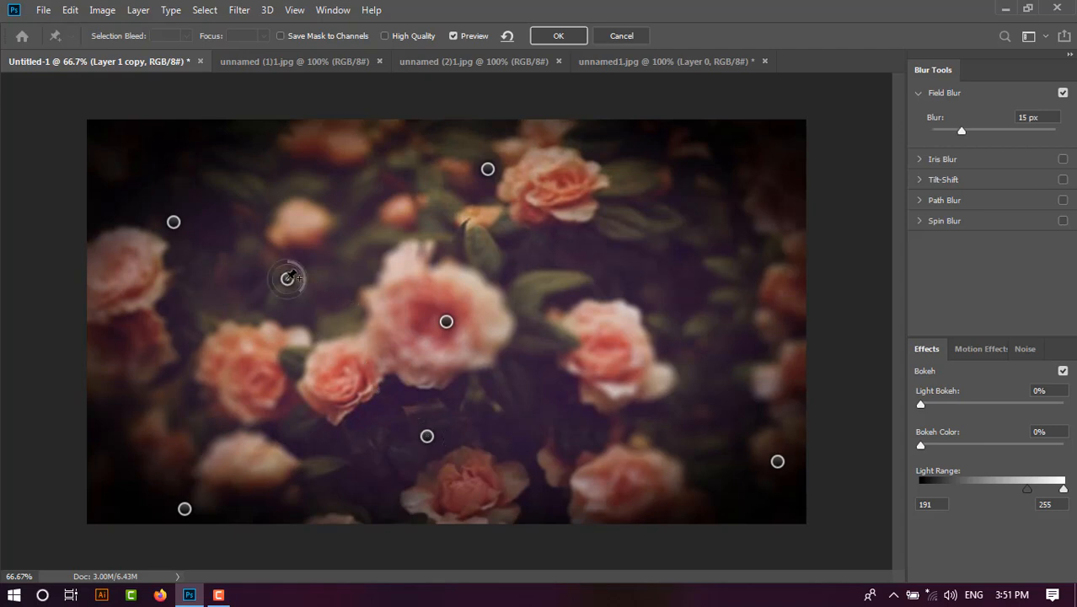
pyautogui.moveTo(302, 281); pyautogui.dragTo(298, 268)
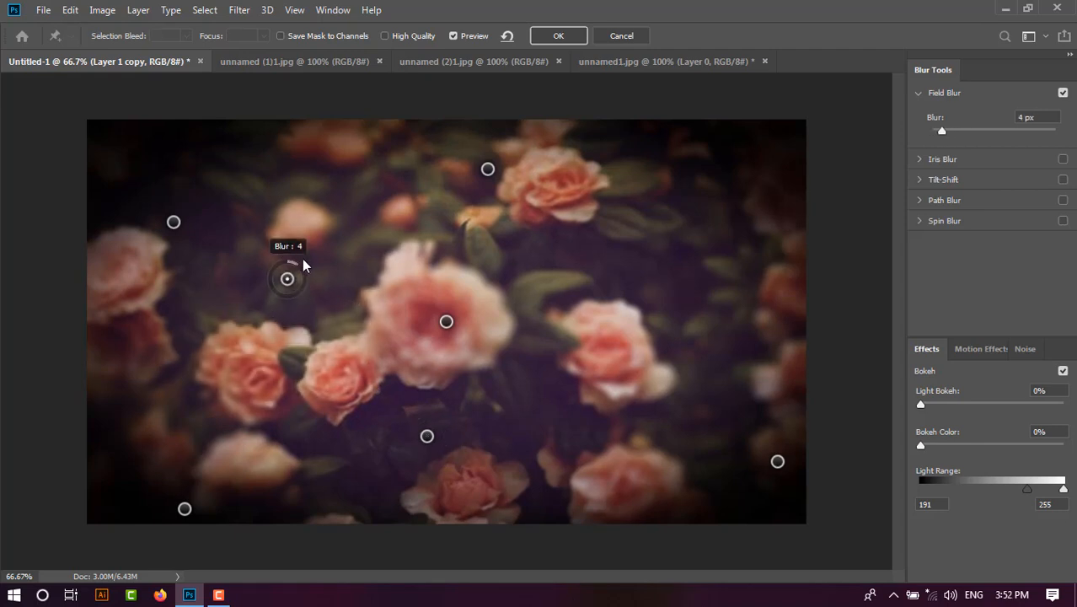
pyautogui.click(658, 300)
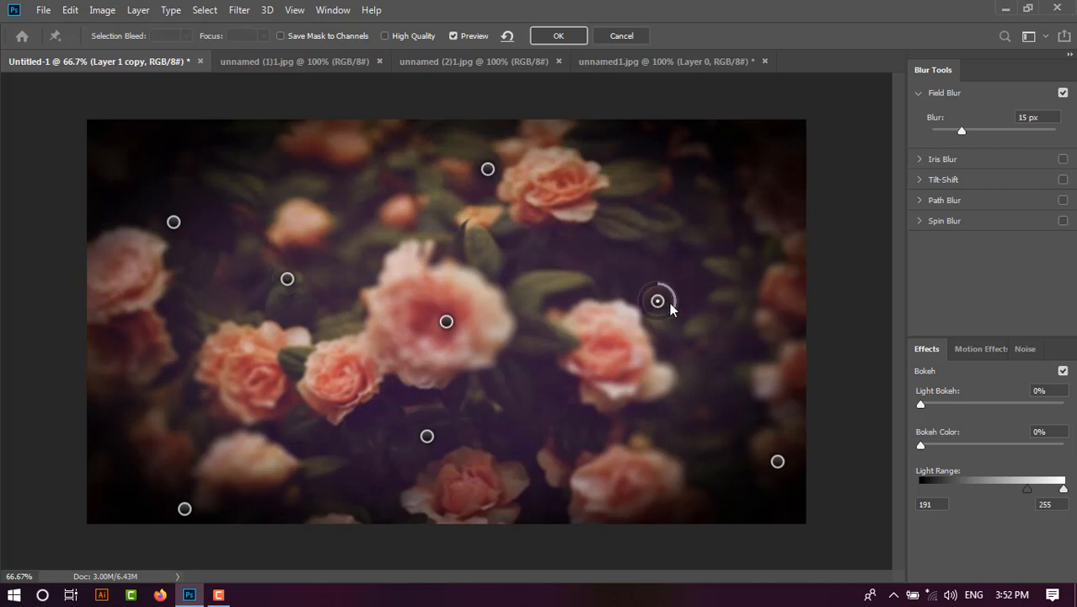
pyautogui.moveTo(669, 302); pyautogui.dragTo(668, 285)
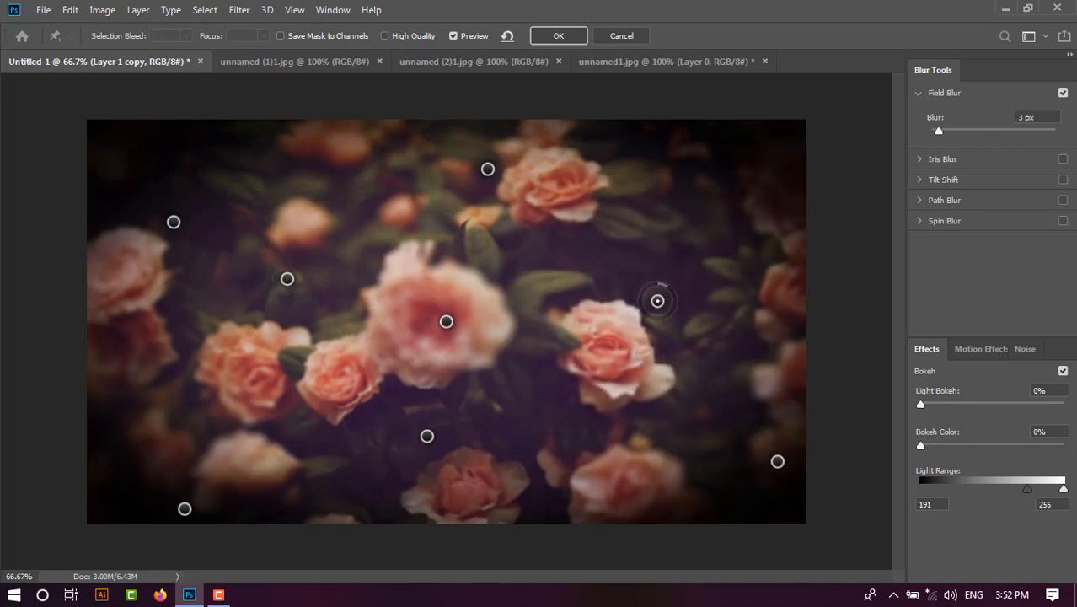
pyautogui.click(542, 40)
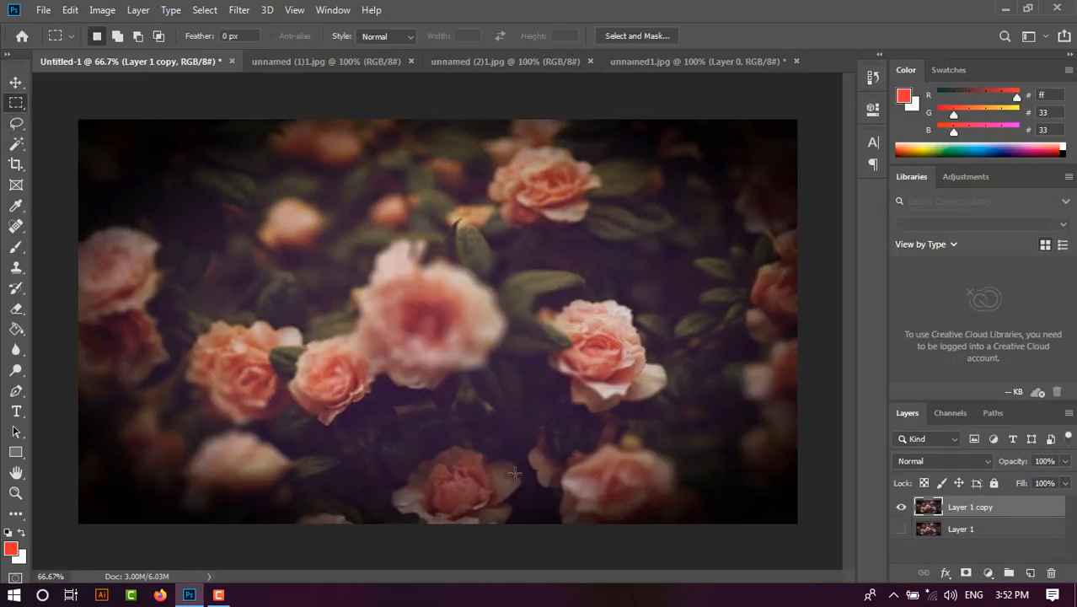
# - Place a red Lorem Ipsum point text over the central rose in the Untitled-1 document
pyautogui.click(331, 59)
pyautogui.click(177, 64)
pyautogui.click(16, 412)
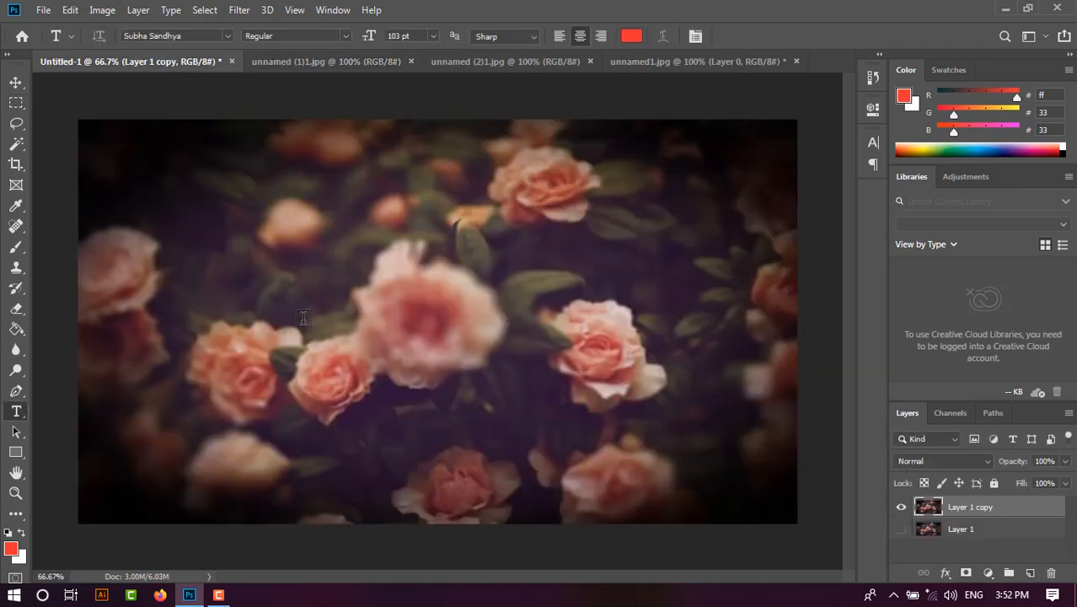
pyautogui.click(375, 319)
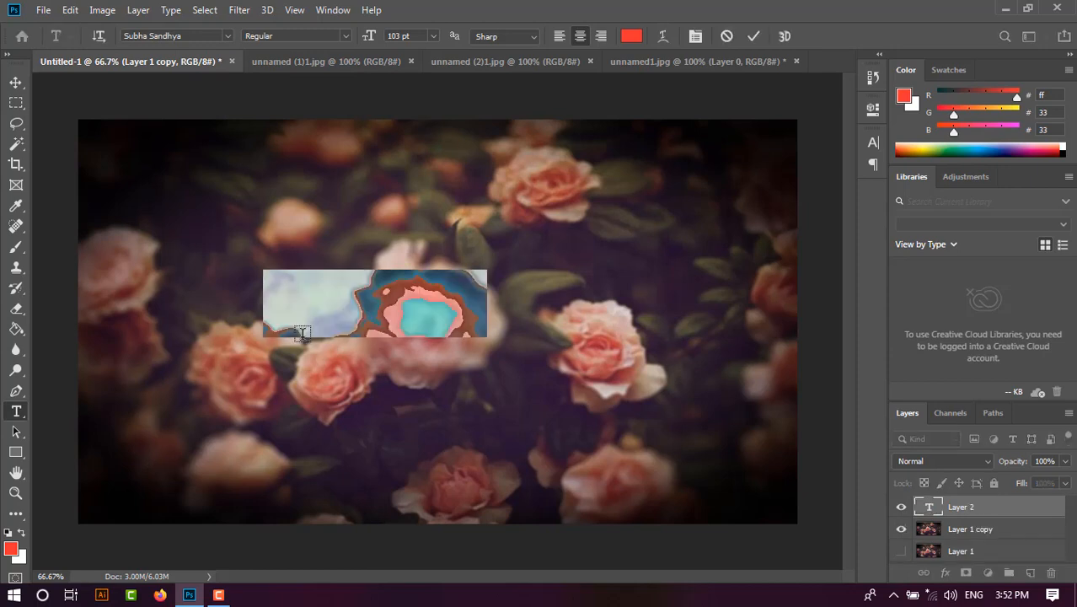
pyautogui.click(15, 82)
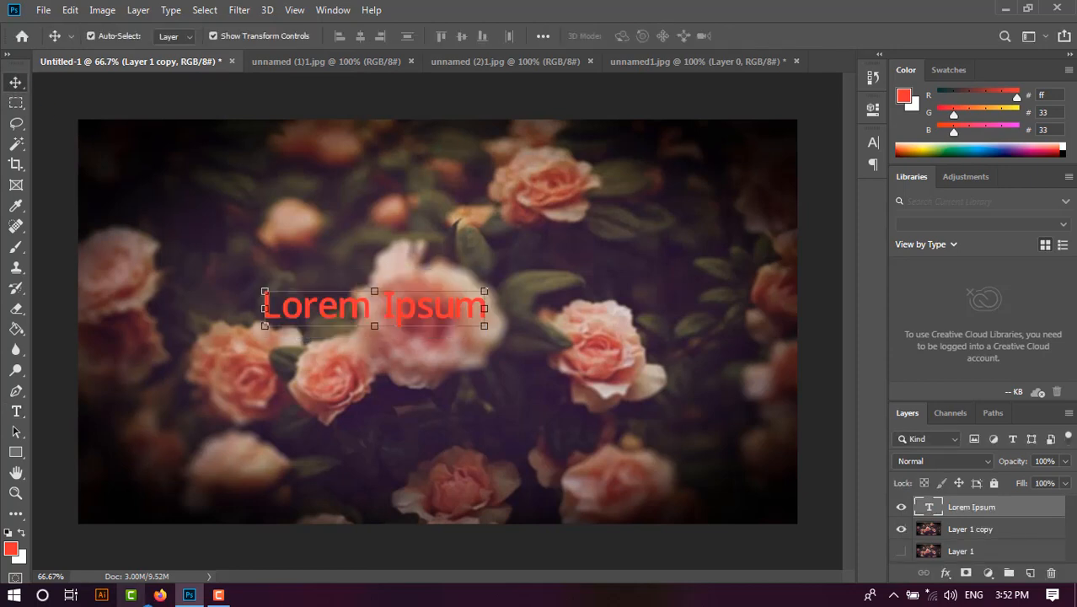
# - Launch Avro Keyboard from the computer's list of installed programs
pyautogui.click(15, 595)
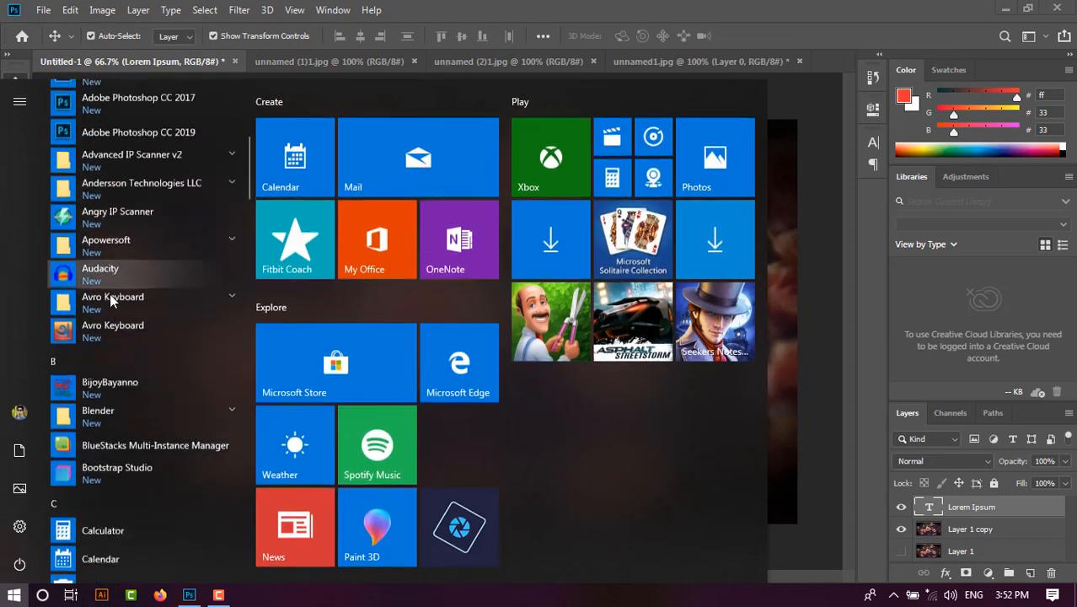
pyautogui.scroll(5, 110, 293)
pyautogui.scroll(-2, 110, 426)
pyautogui.scroll(-3, 110, 426)
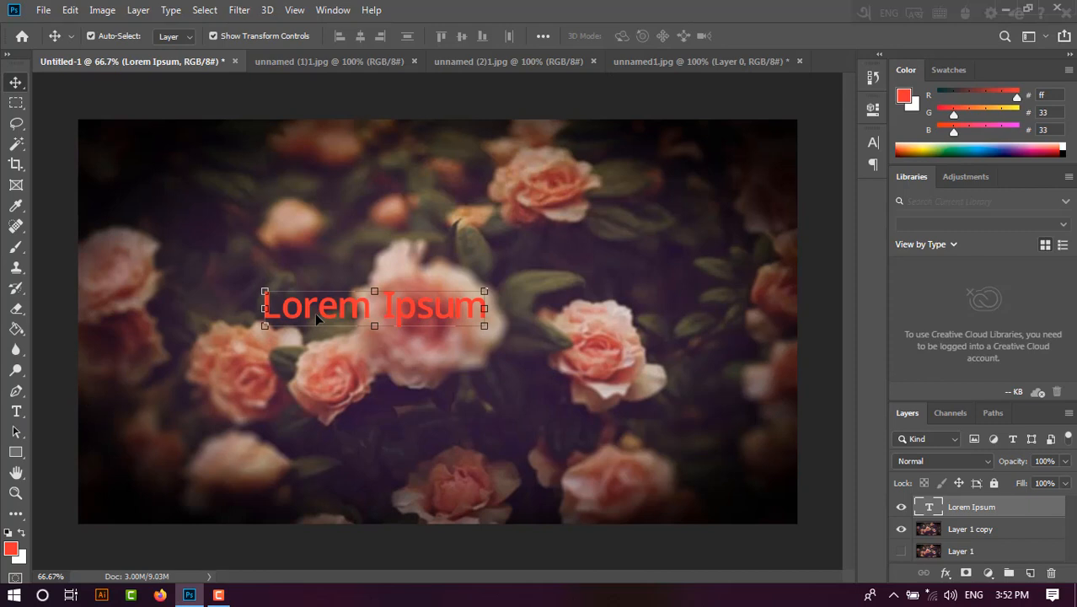
# - Select the whole Lorem Ipsum text for editing and switch Avro Keyboard to Bangla input
pyautogui.click(16, 410)
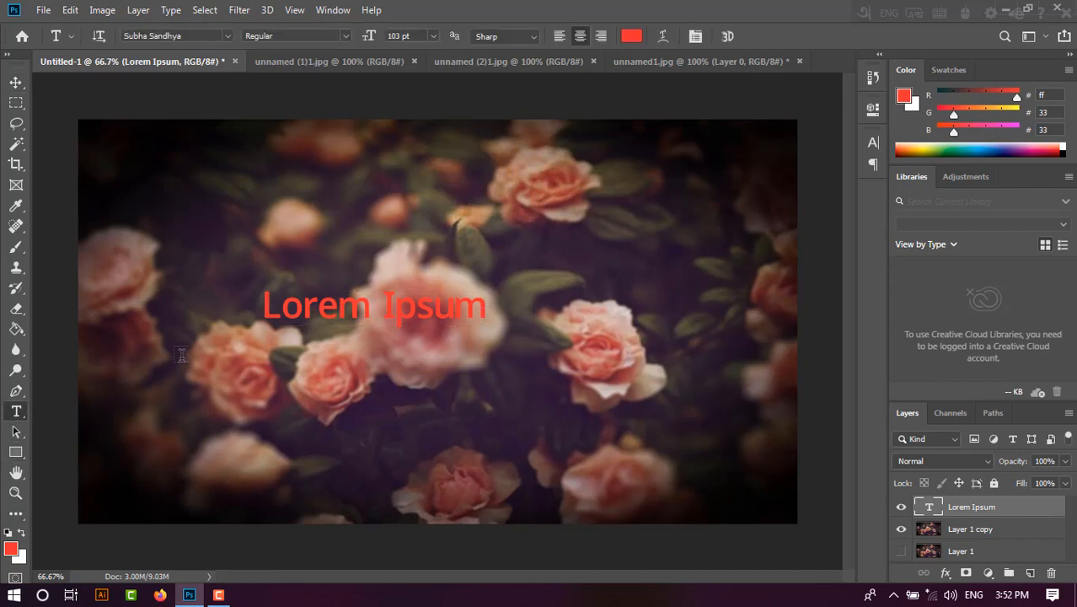
pyautogui.click(310, 314)
pyautogui.tripleClick(310, 314)
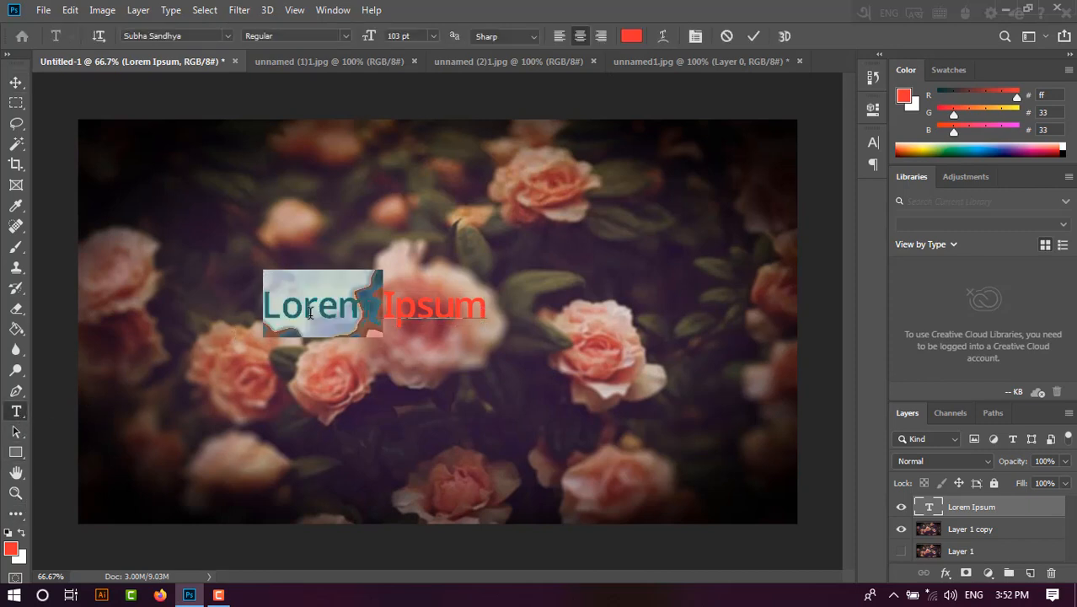
pyautogui.click(891, 14)
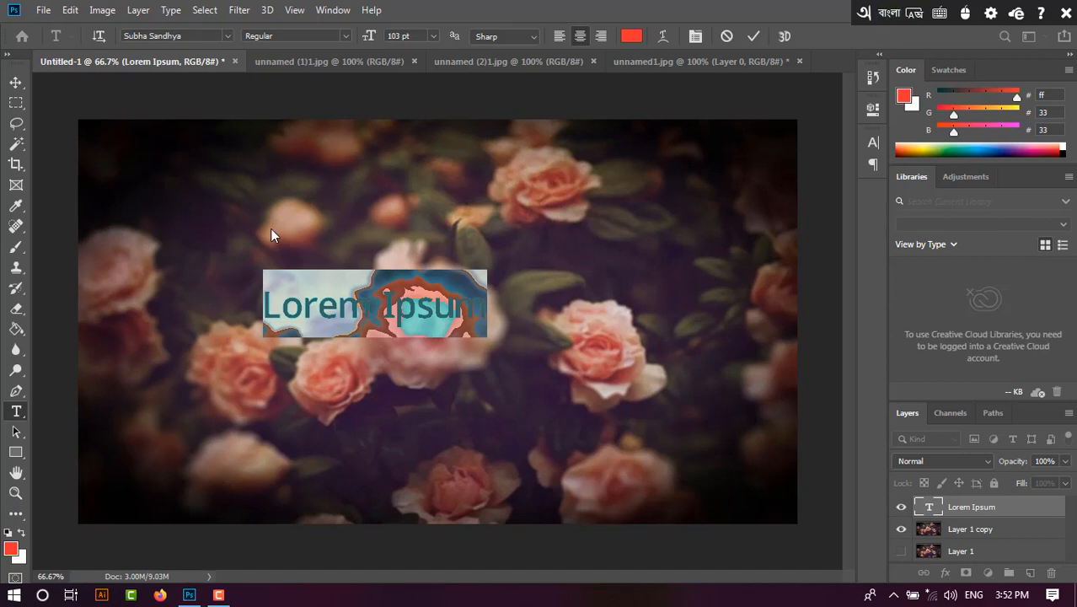
pyautogui.write('s')
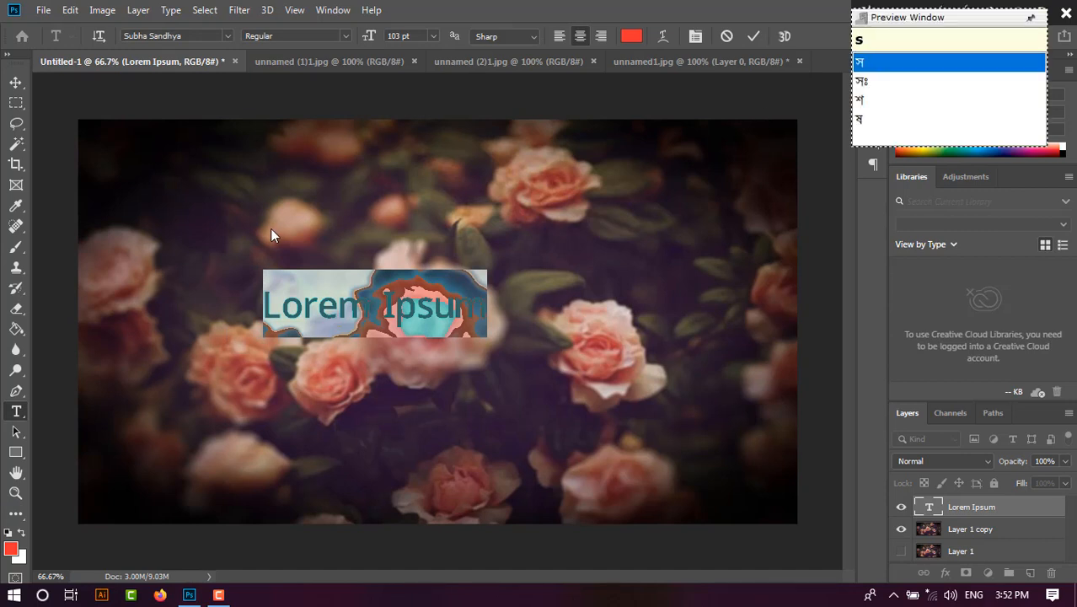
pyautogui.write('ha')
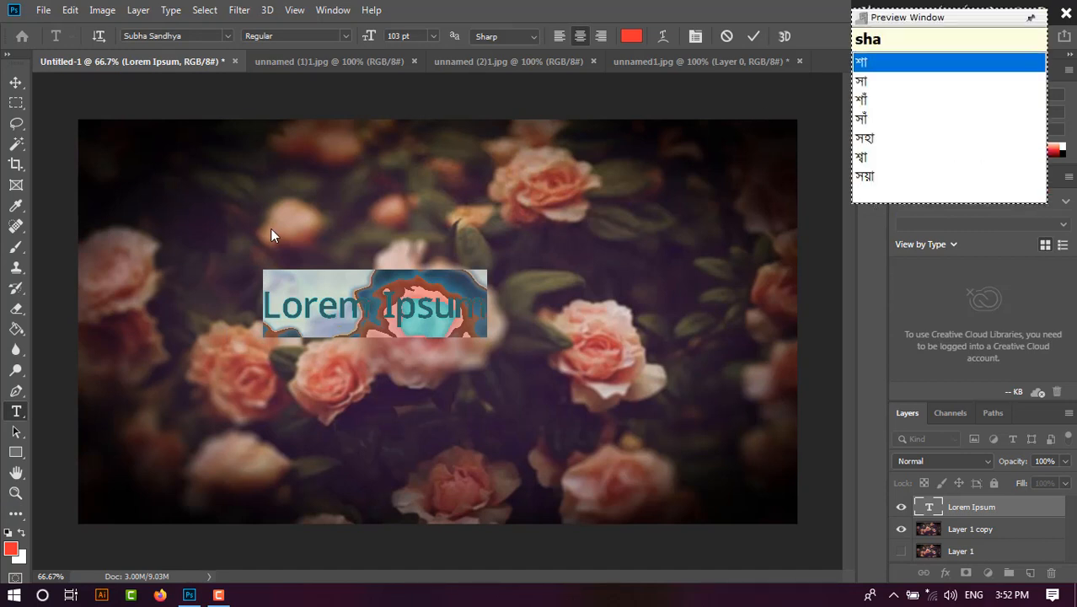
pyautogui.write('on')
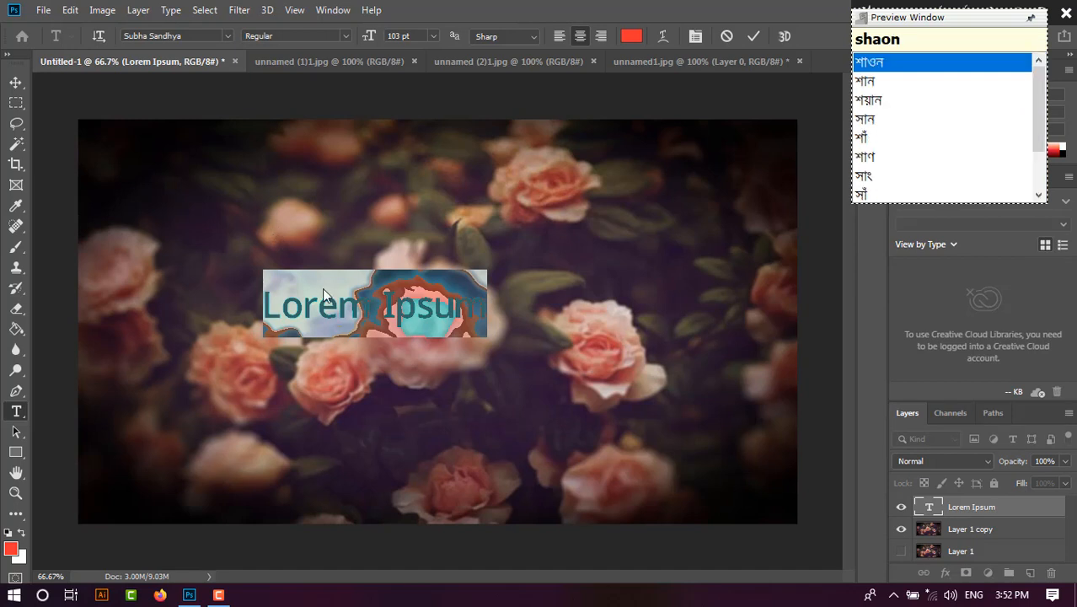
# - Replace the Lorem Ipsum text with the person's name in Bangla script
pyautogui.click(339, 308)
pyautogui.tripleClick(346, 312)
pyautogui.press('BackSpace')
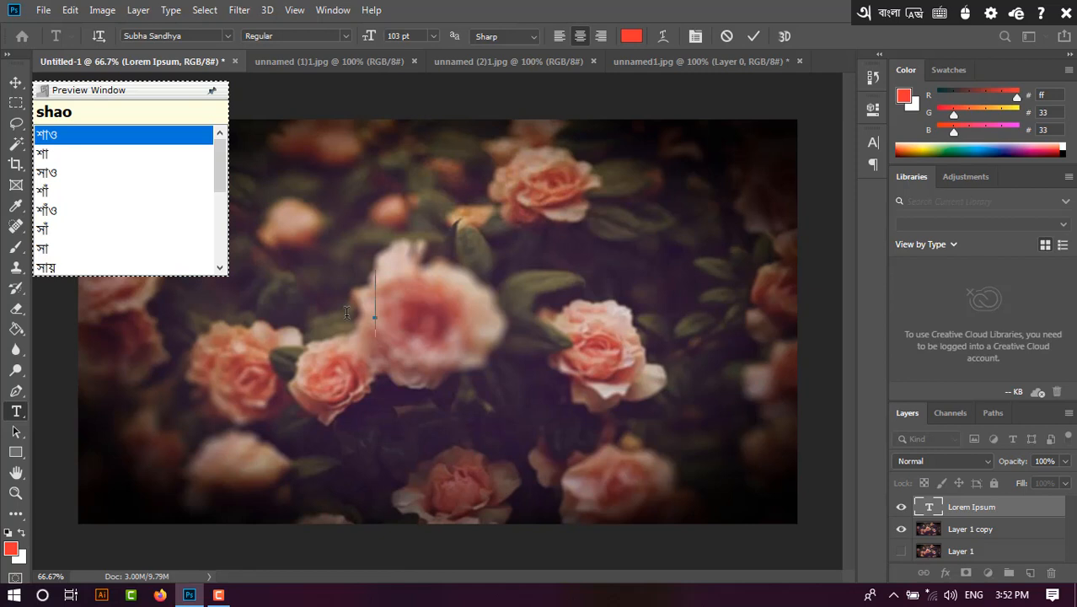
pyautogui.write('sha')
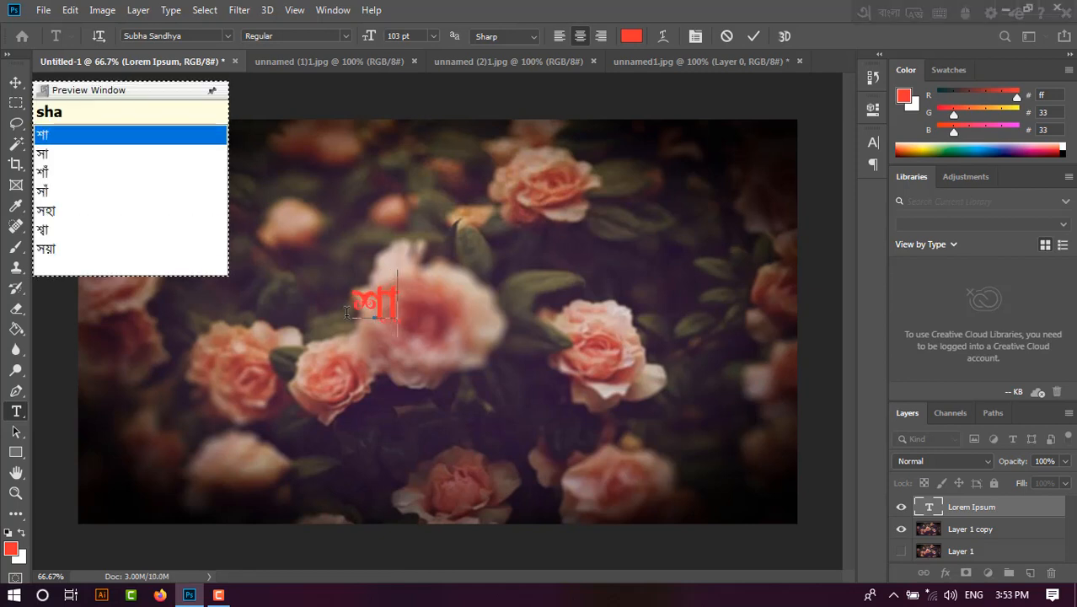
pyautogui.write('on')
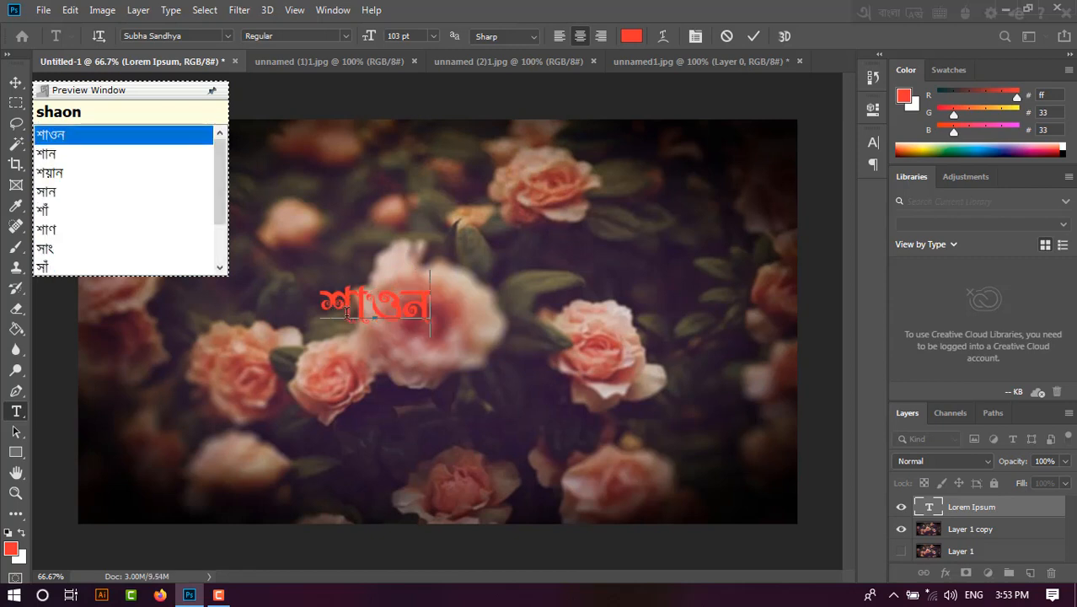
pyautogui.press('Return')
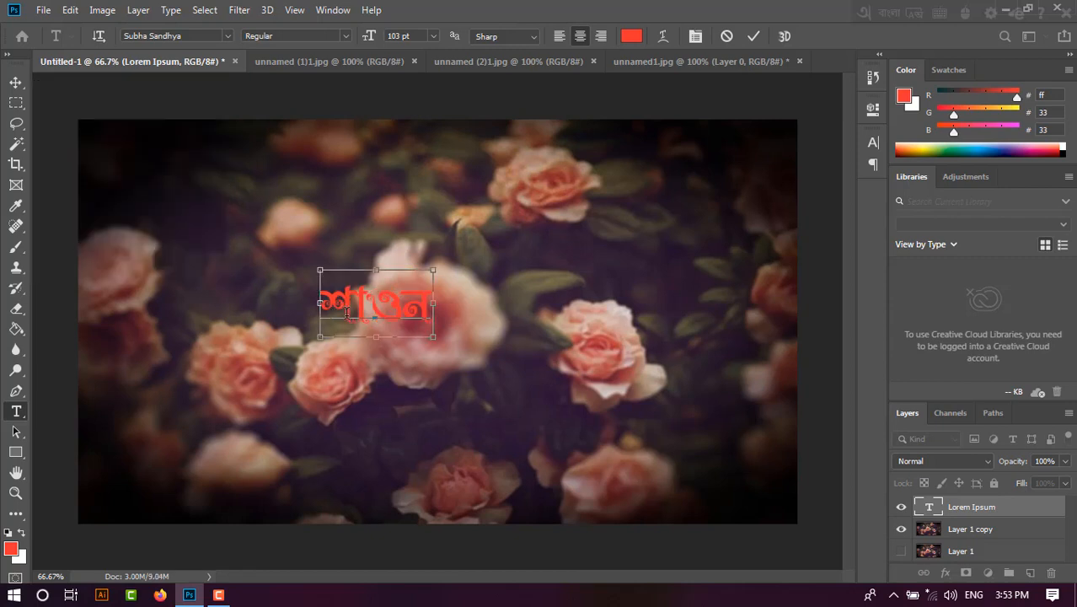
# - Switch Avro Keyboard back to English and set the whole Bangla text to the Fazlay Sejuti Unicode Normal font
pyautogui.hotkey('ctrl', 'a')
pyautogui.click(169, 35)
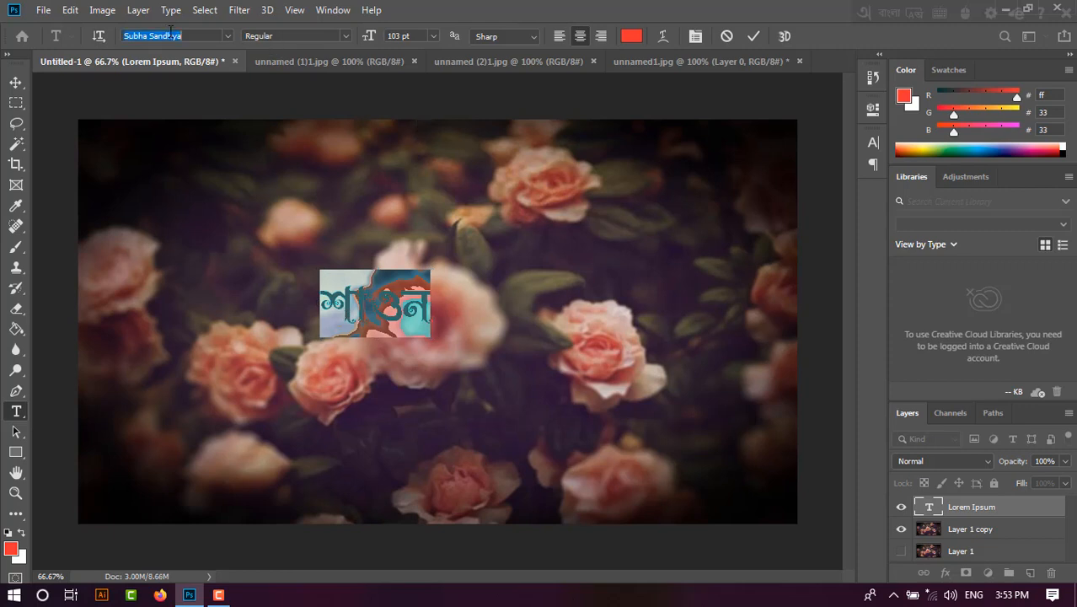
pyautogui.click(889, 13)
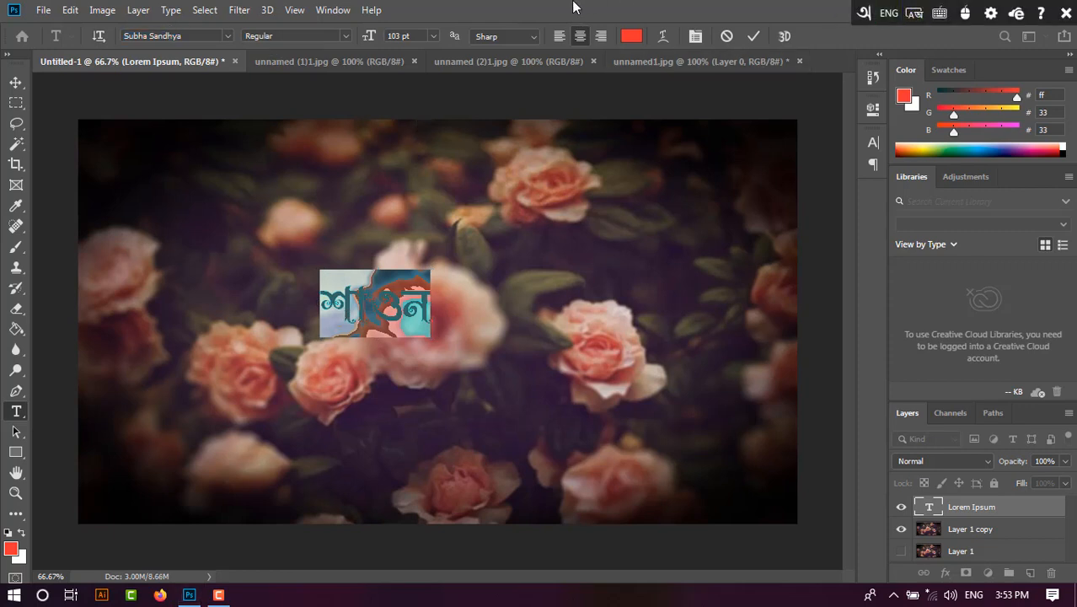
pyautogui.click(157, 37)
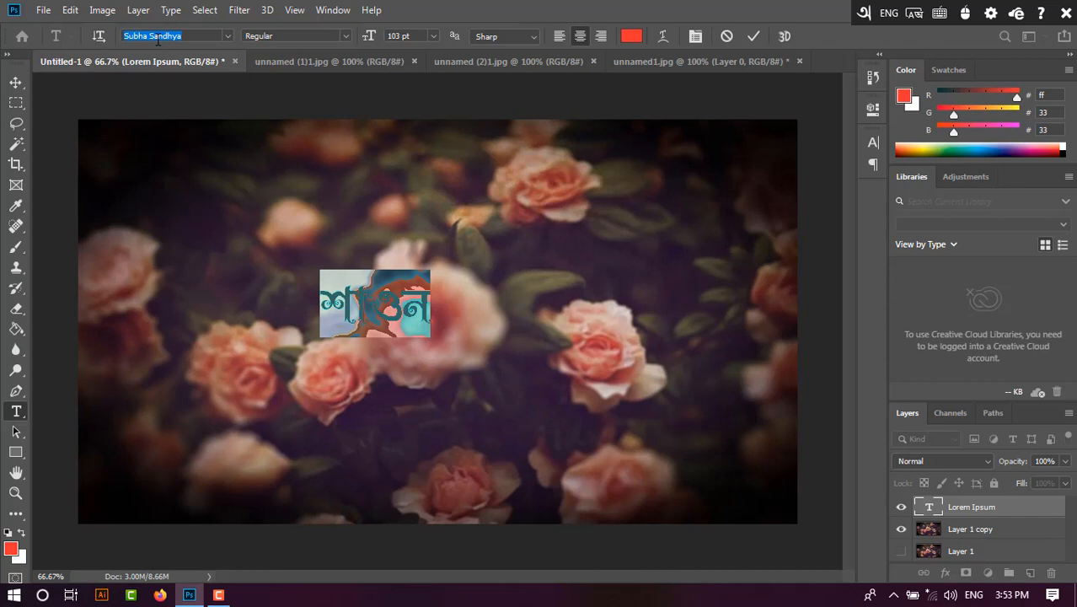
pyautogui.write('s')
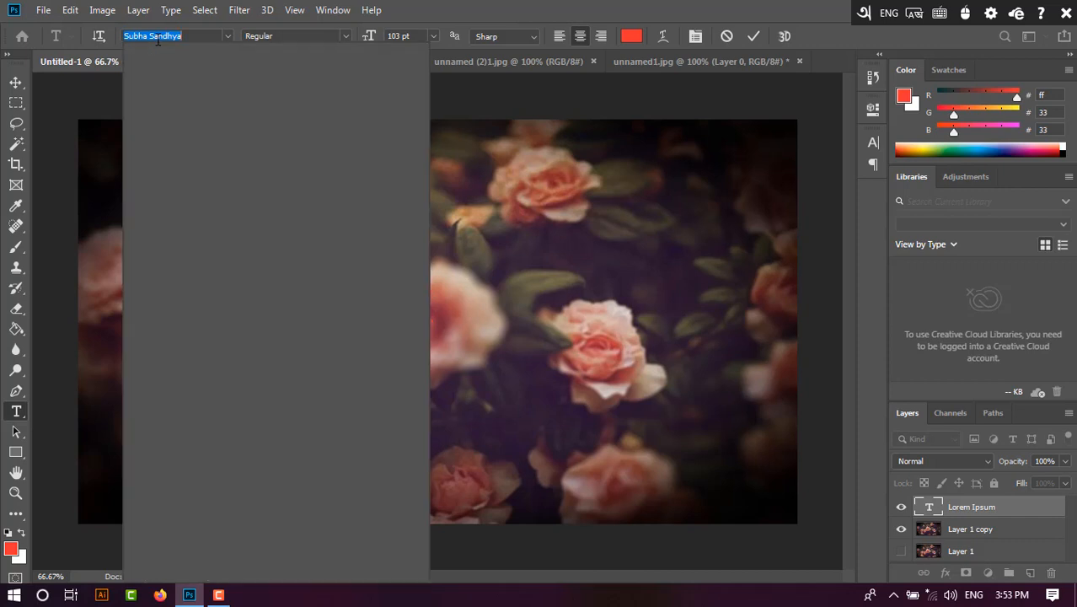
pyautogui.write('fa')
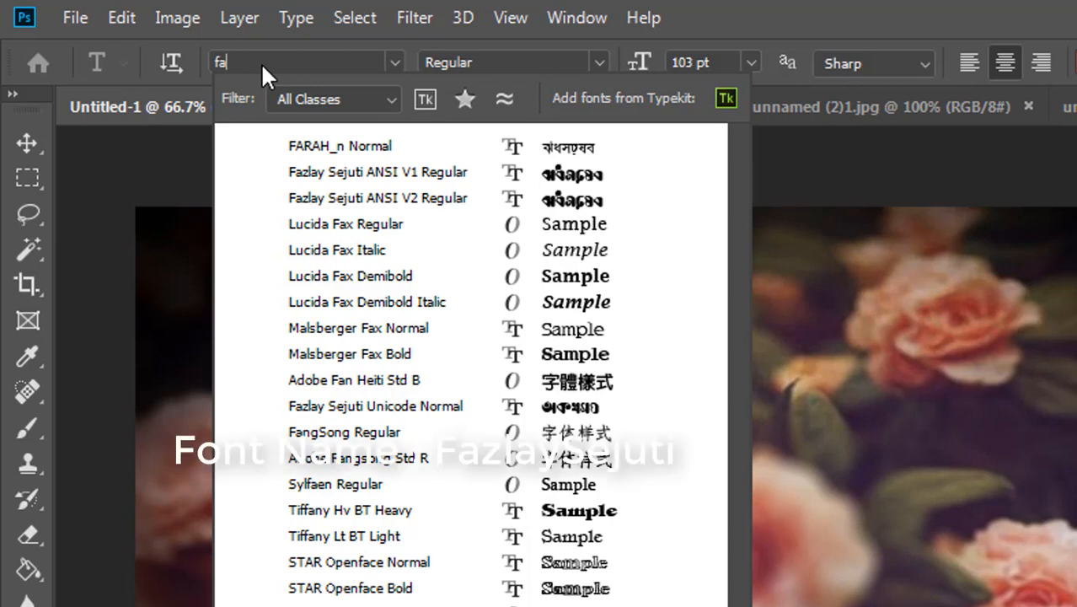
pyautogui.click(418, 408)
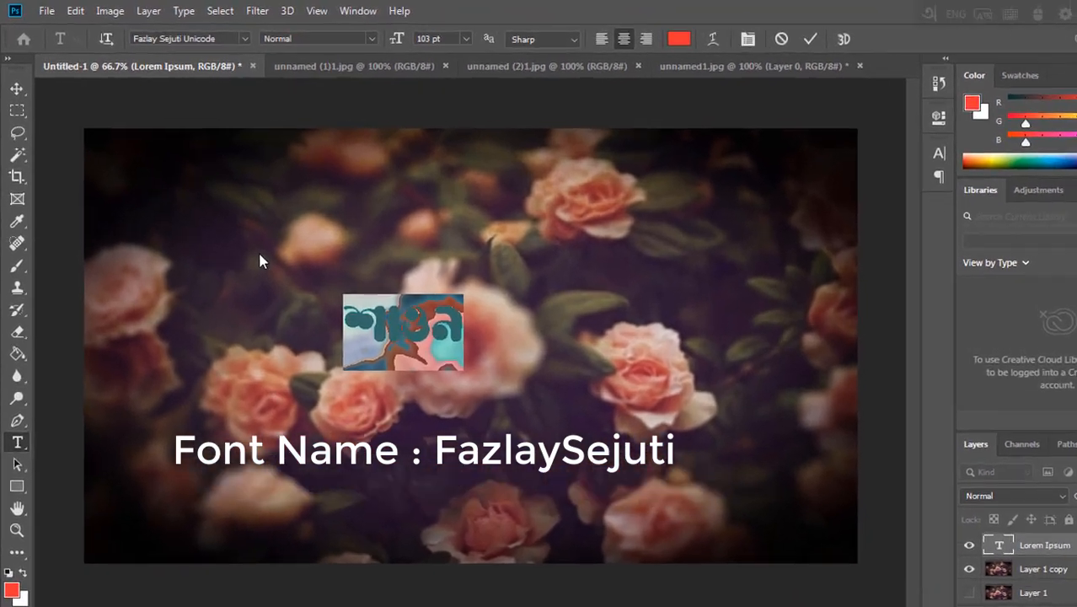
# - Enlarge the Bangla text to about 412% and move it over the middle of the rose background
pyautogui.click(16, 87)
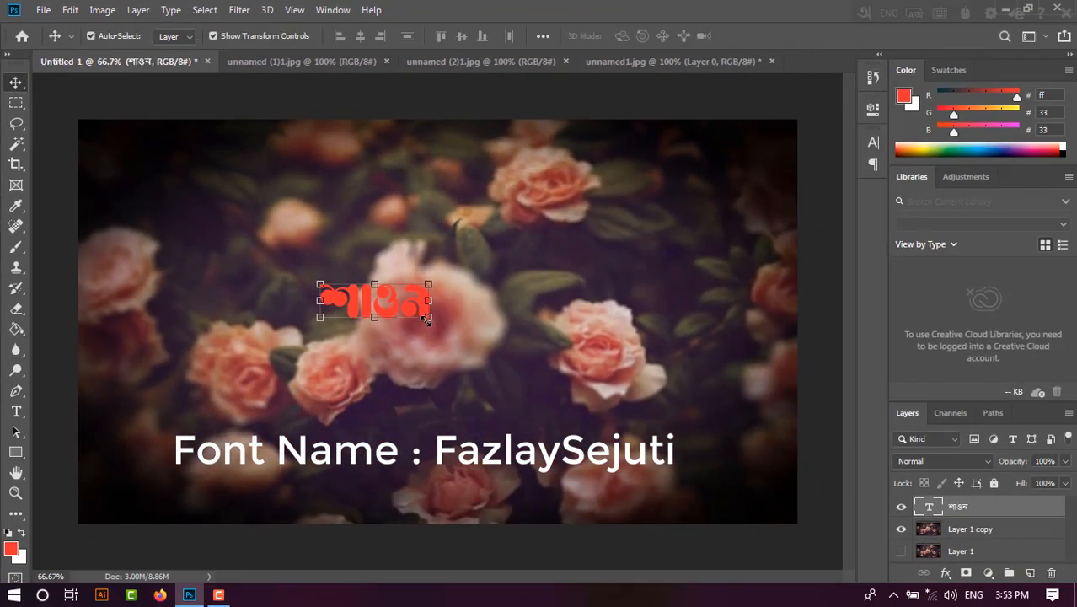
pyautogui.moveTo(429, 316); pyautogui.dragTo(570, 387)
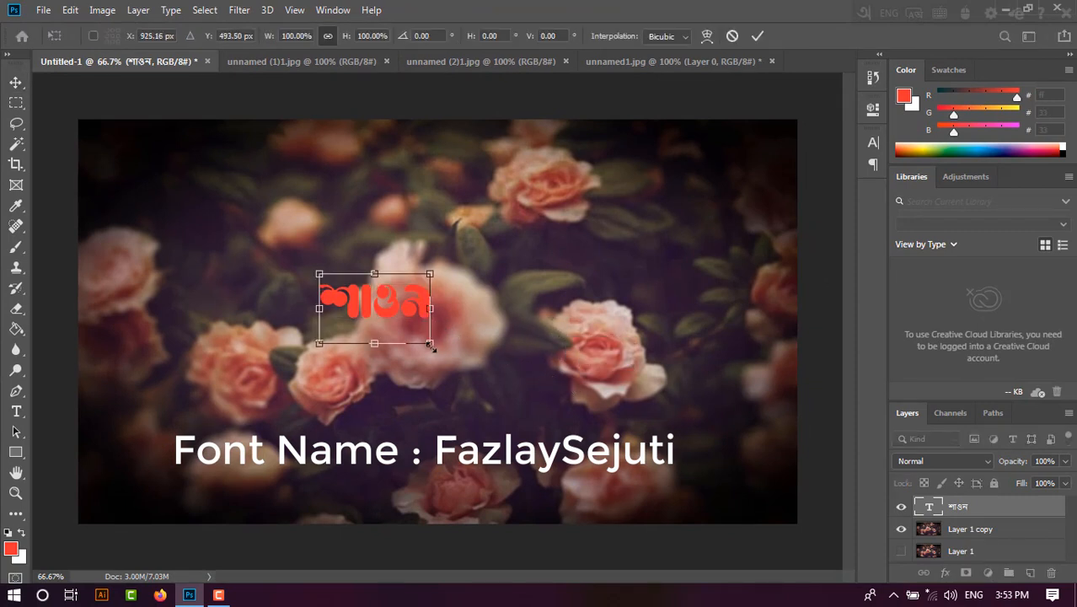
pyautogui.moveTo(435, 354); pyautogui.dragTo(394, 348)
pyautogui.hotkey('ctrl', 'z')
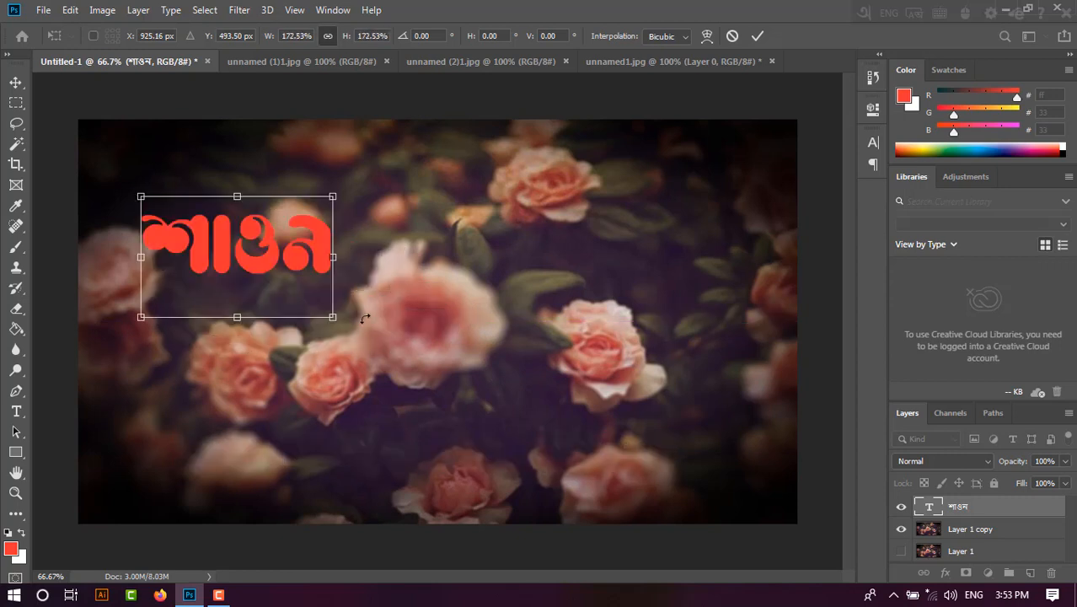
pyautogui.moveTo(338, 260); pyautogui.dragTo(600, 257)
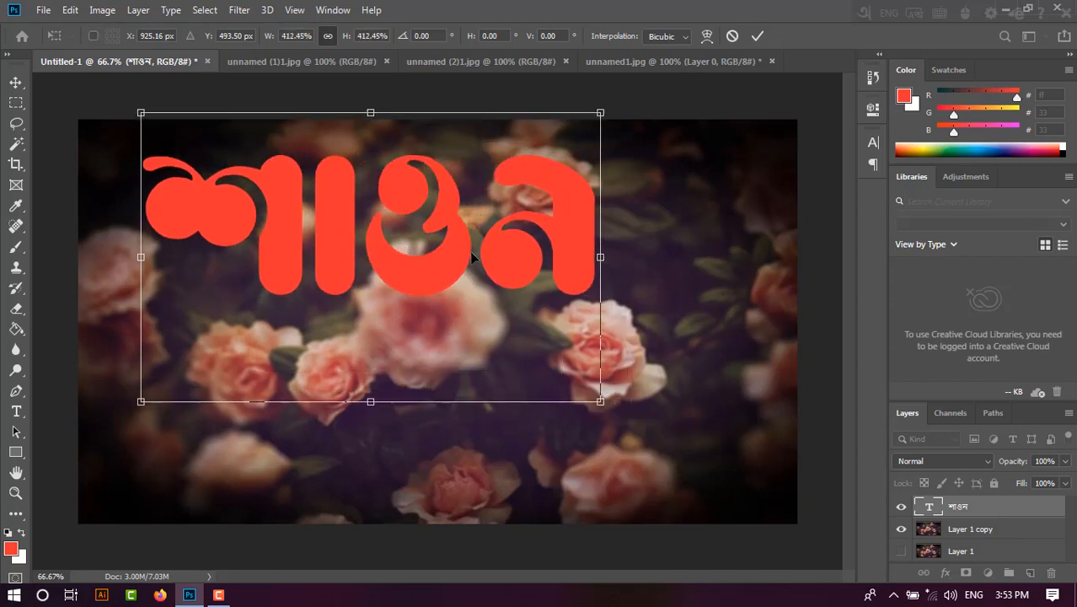
pyautogui.moveTo(471, 257); pyautogui.dragTo(502, 342)
pyautogui.press('Return')
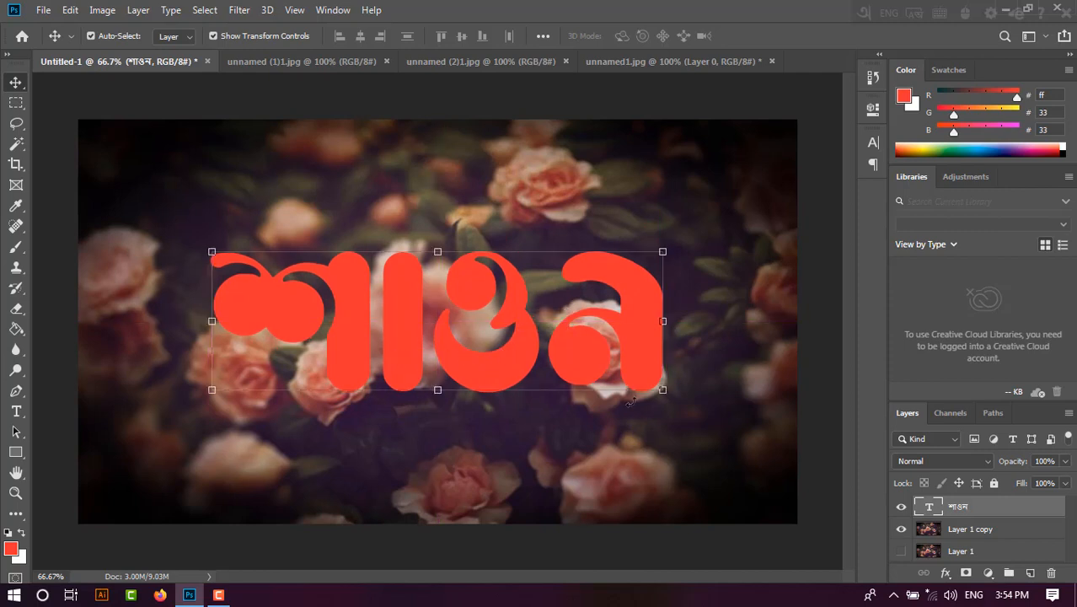
# - Scale the Bangla text down to about 77% and re-centre it vertically on the rose background
pyautogui.click(664, 390)
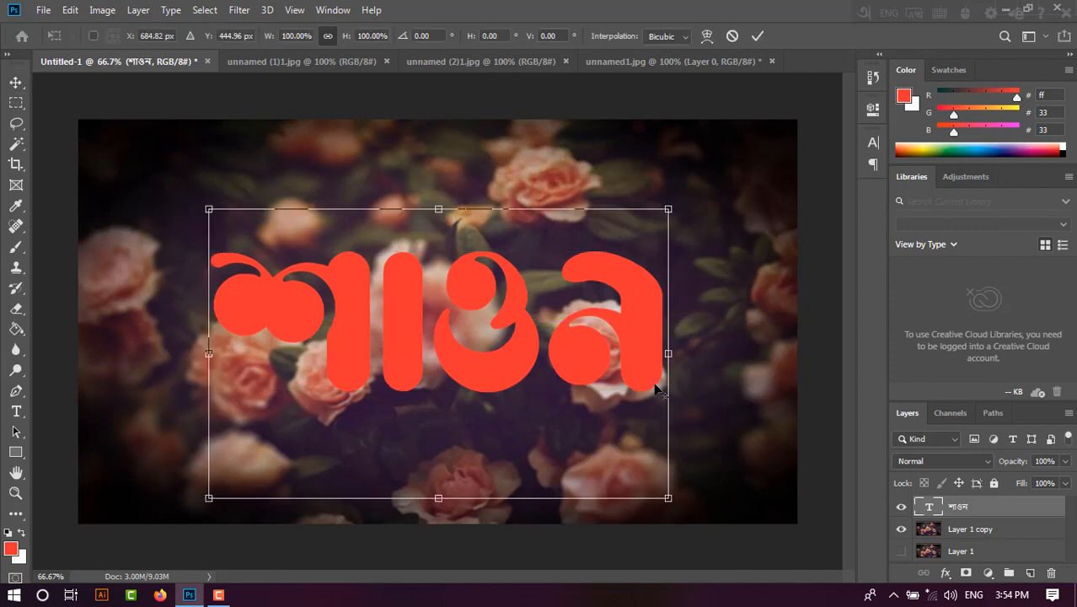
pyautogui.moveTo(668, 499); pyautogui.dragTo(642, 481)
pyautogui.hotkey('ctrl', 'z')
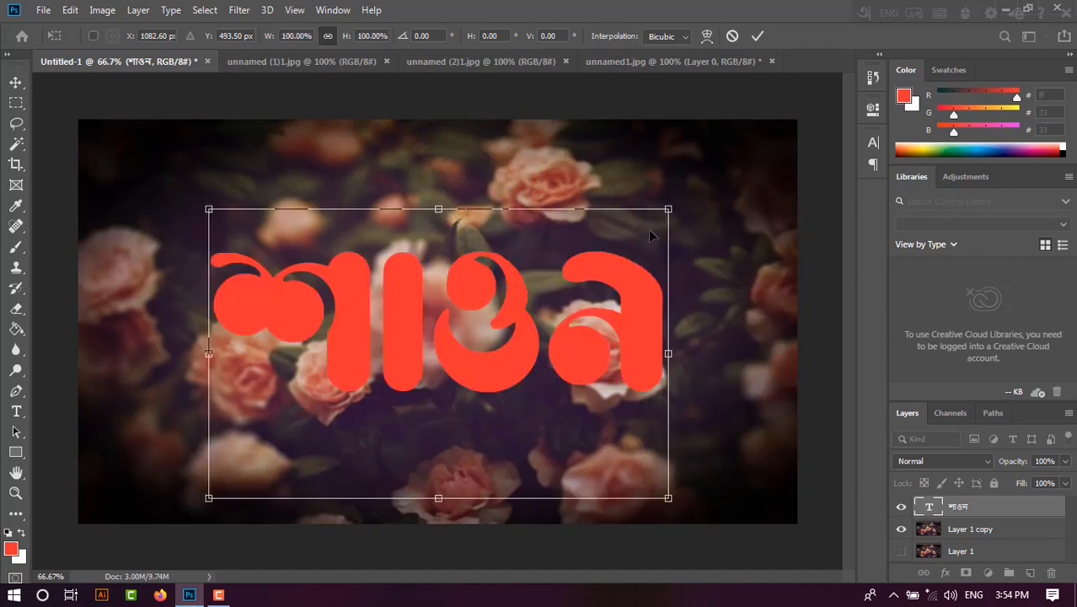
pyautogui.moveTo(438, 491); pyautogui.dragTo(440, 430)
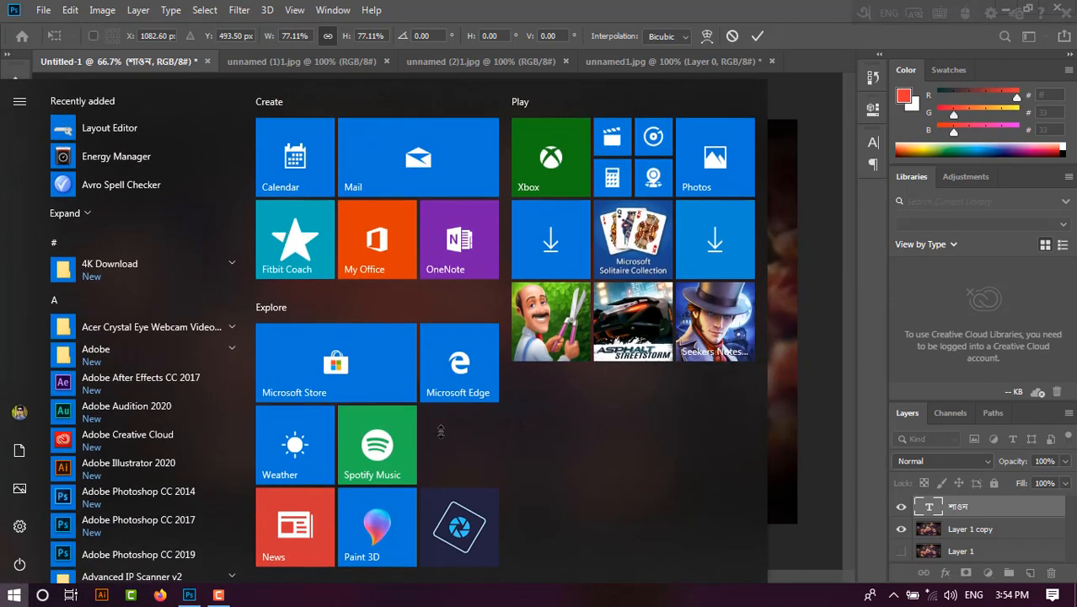
pyautogui.click(819, 78)
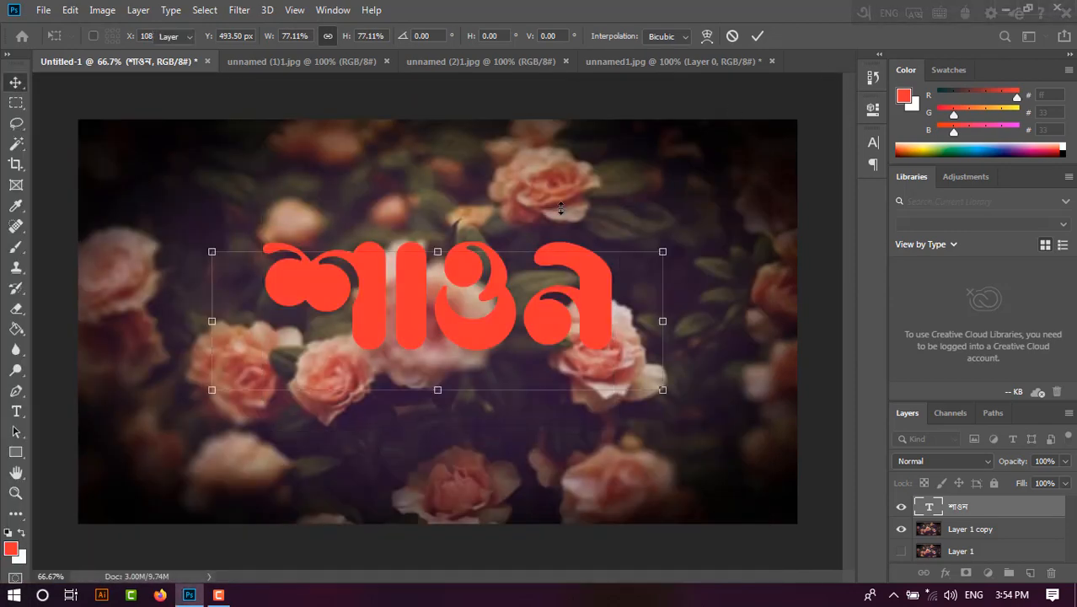
pyautogui.press('Return')
pyautogui.moveTo(465, 303); pyautogui.dragTo(466, 330)
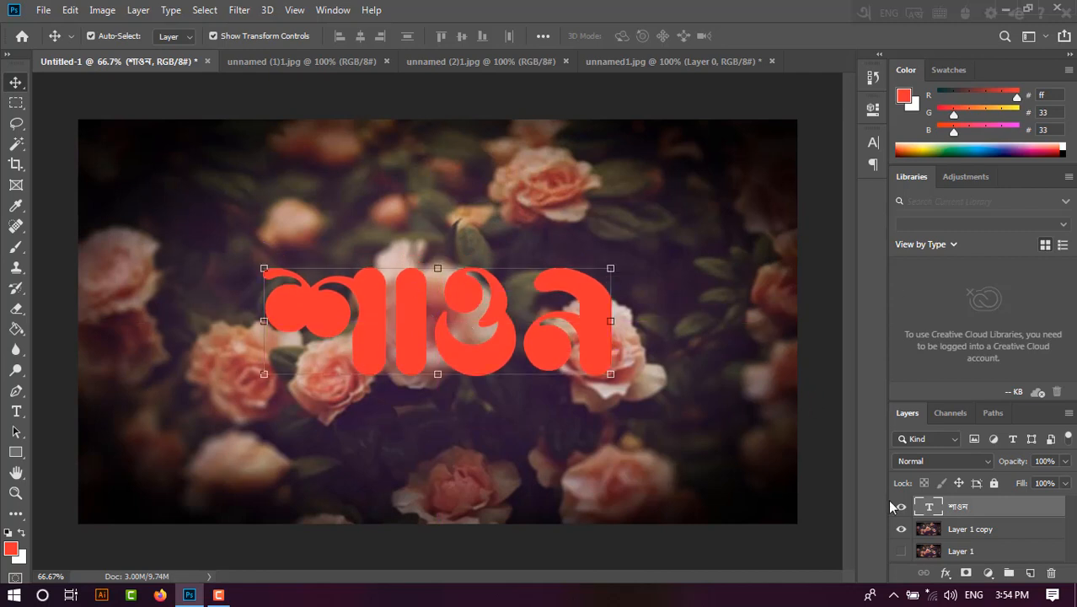
# - Convert the Bangla text layer to a smart object and open its contents for editing
pyautogui.rightClick(922, 512)
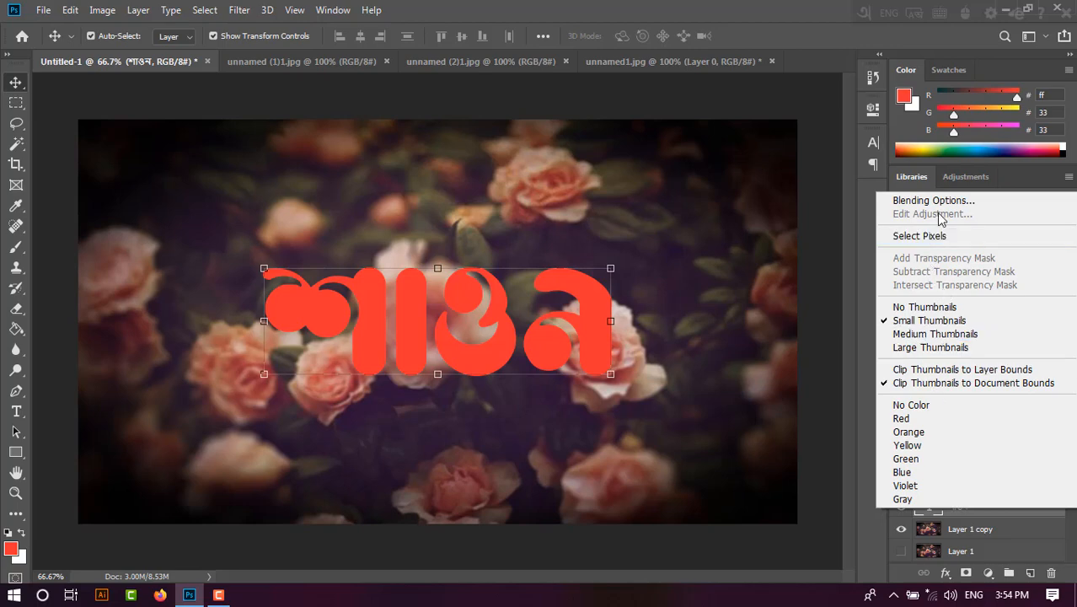
pyautogui.click(815, 541)
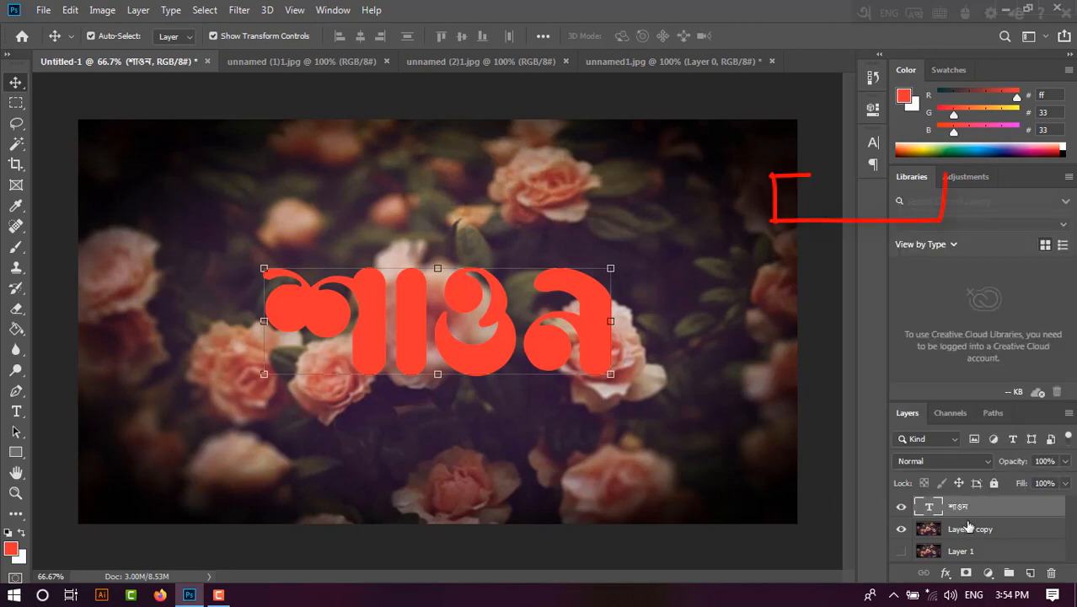
pyautogui.rightClick(946, 572)
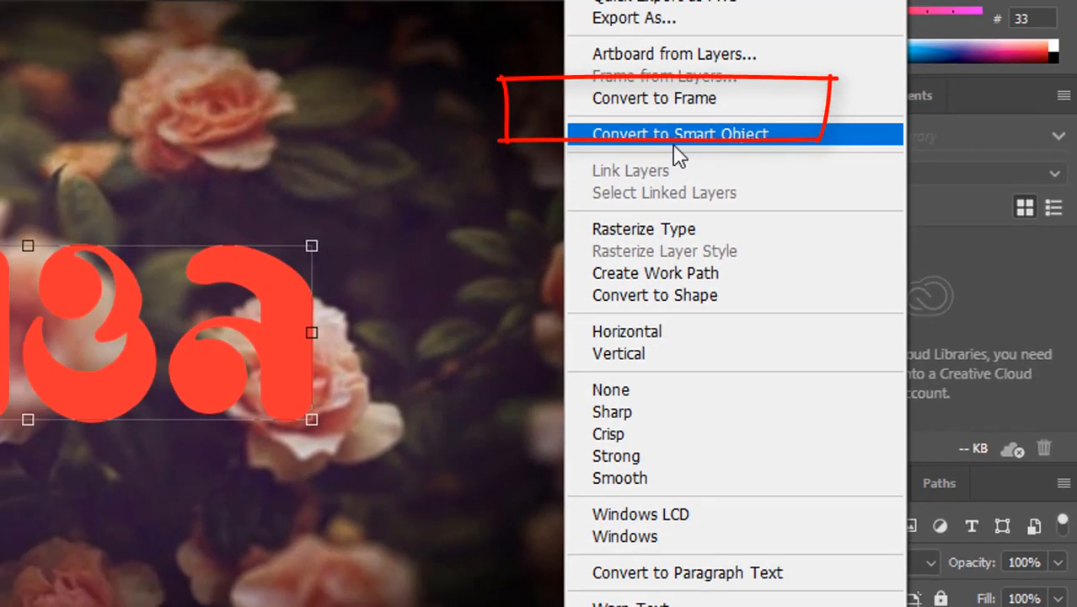
pyautogui.click(761, 175)
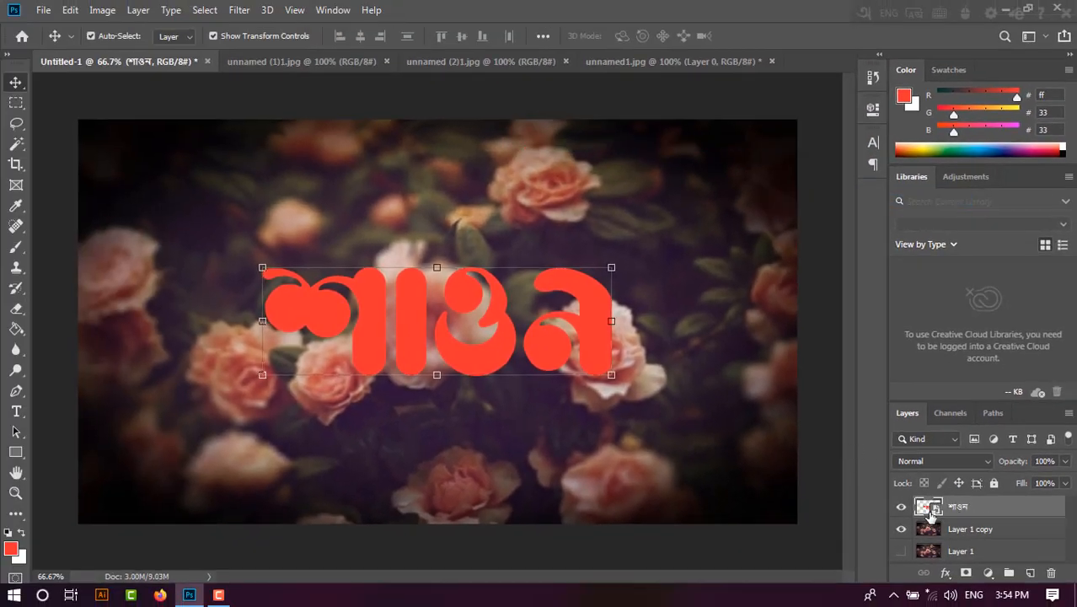
pyautogui.doubleClick(930, 510)
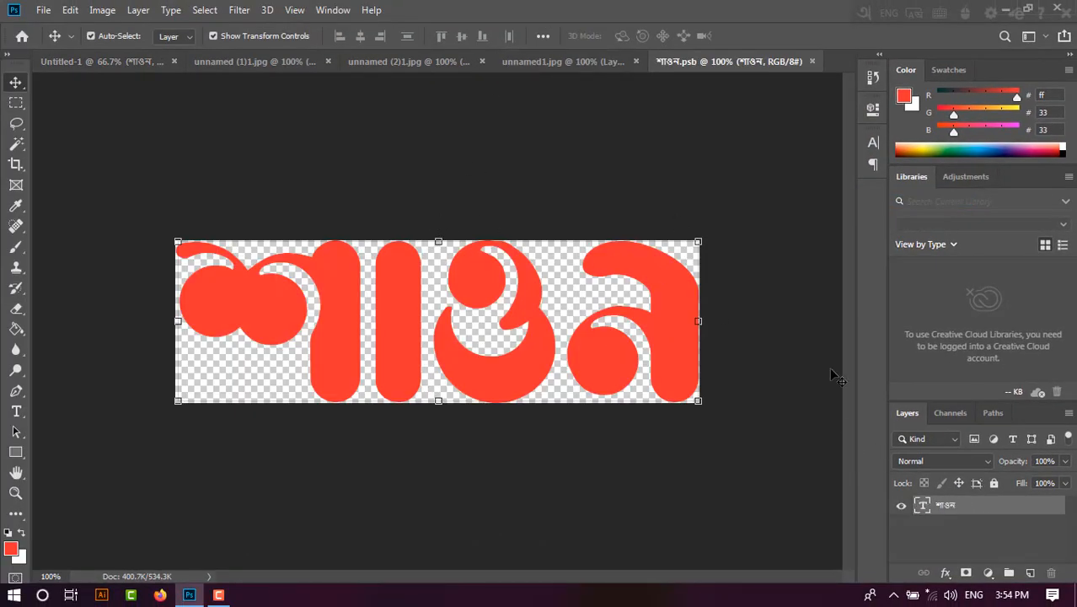
# - Close unnamed1.jpg without saving its changes
pyautogui.click(589, 64)
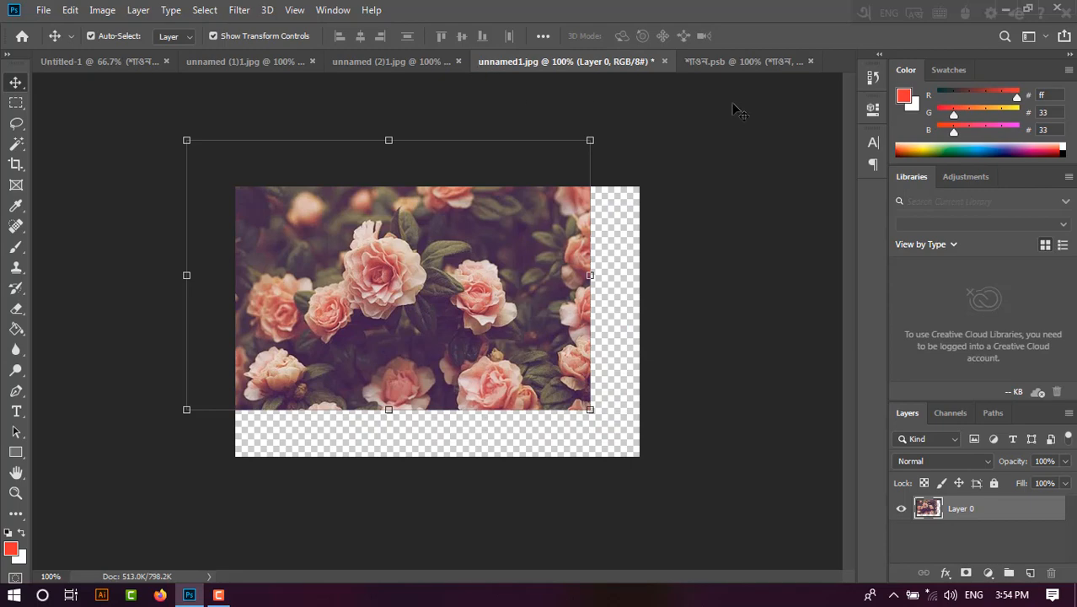
pyautogui.click(664, 62)
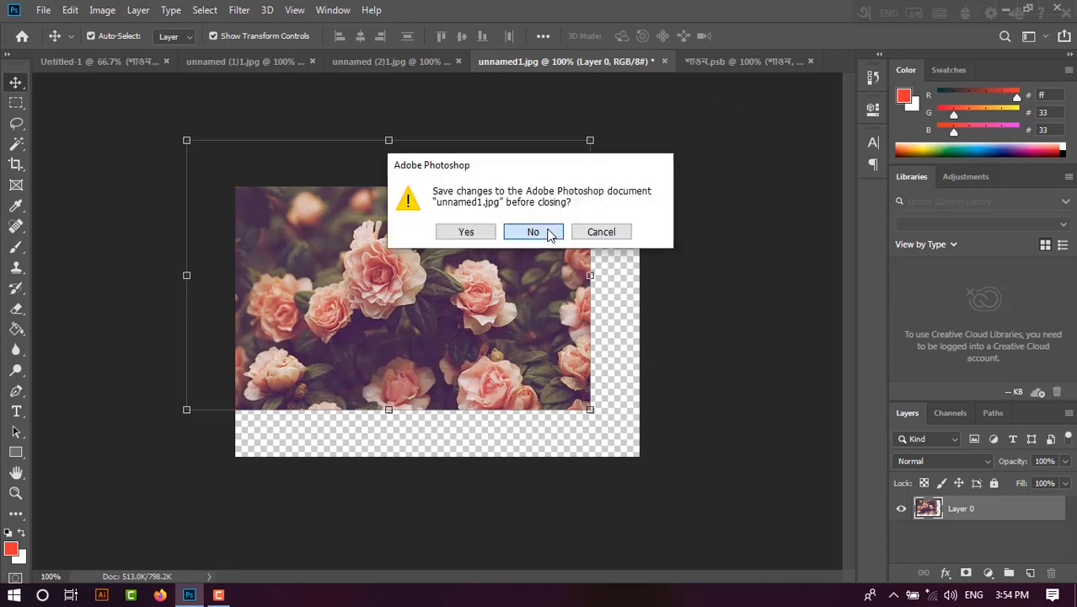
pyautogui.click(548, 231)
# - Bring the flower image from unnamed (1)1.jpg into the smart object's document as a layer above the text
pyautogui.click(467, 62)
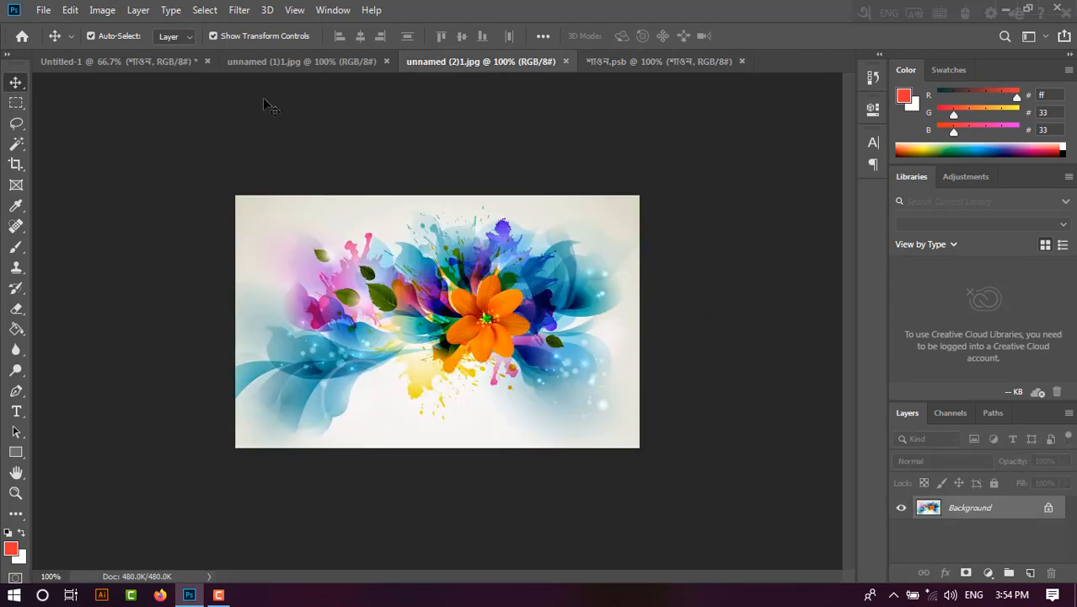
pyautogui.click(278, 62)
pyautogui.click(137, 57)
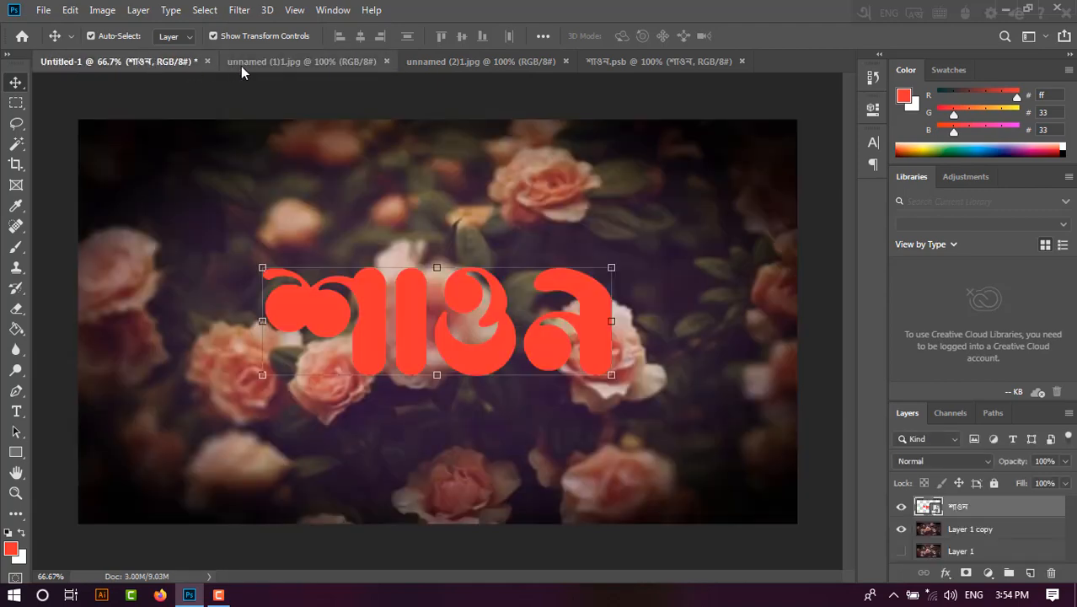
pyautogui.click(251, 64)
pyautogui.moveTo(330, 251); pyautogui.dragTo(449, 304)
pyautogui.click(529, 268)
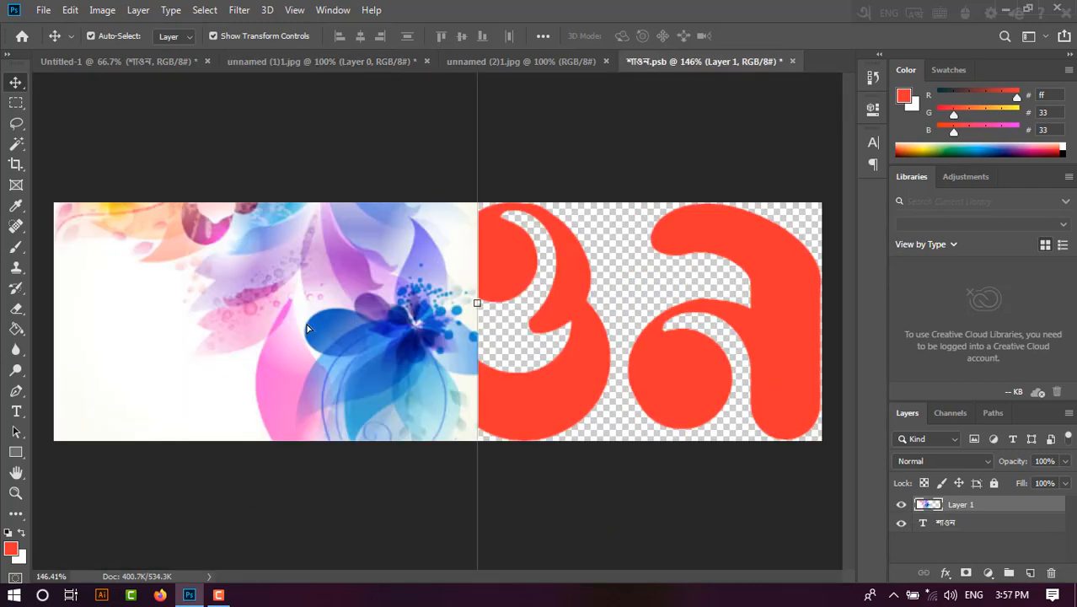
# - Scale the imported flower image proportionally to about 81% and position it so it covers the first letter
pyautogui.moveTo(307, 329); pyautogui.dragTo(278, 352)
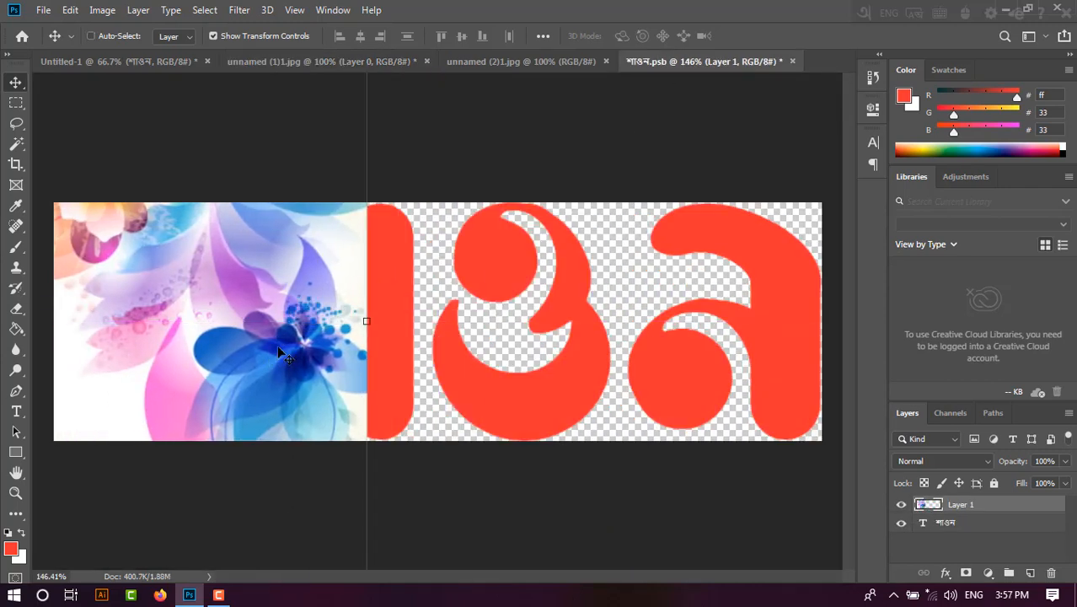
pyautogui.scroll(-7, 280, 349)
pyautogui.moveTo(133, 170); pyautogui.dragTo(217, 245)
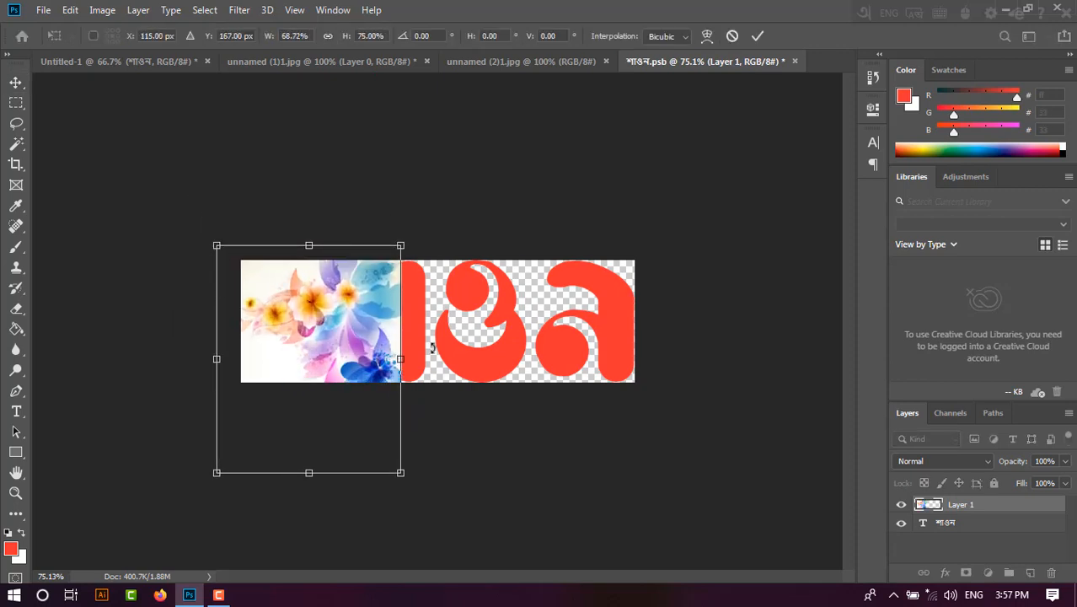
pyautogui.scroll(1, 286, 327)
pyautogui.hotkey('ctrl', 'z')
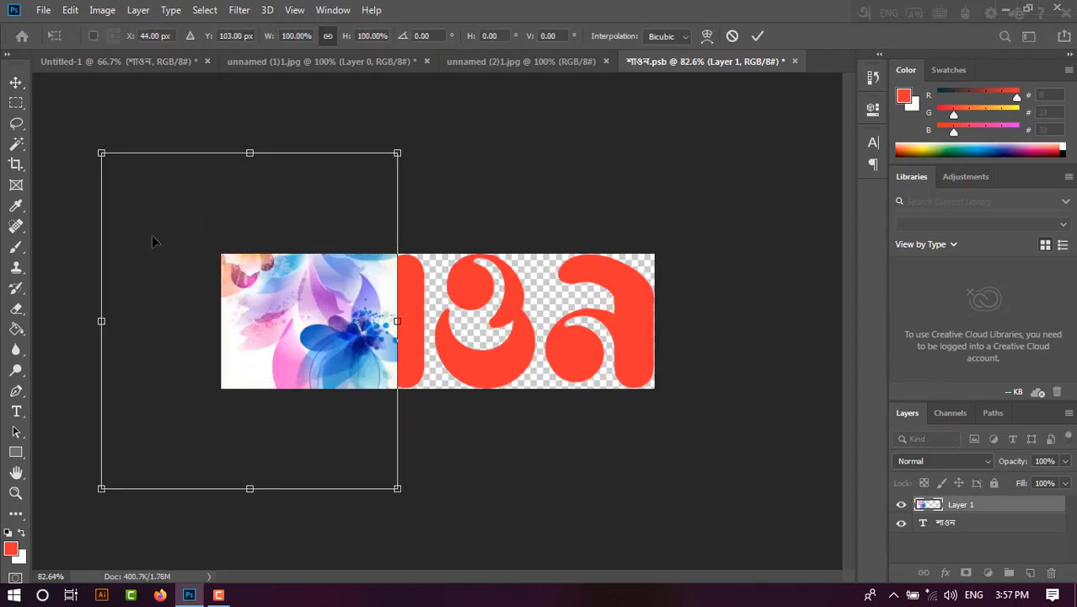
pyautogui.moveTo(101, 147); pyautogui.dragTo(125, 240)
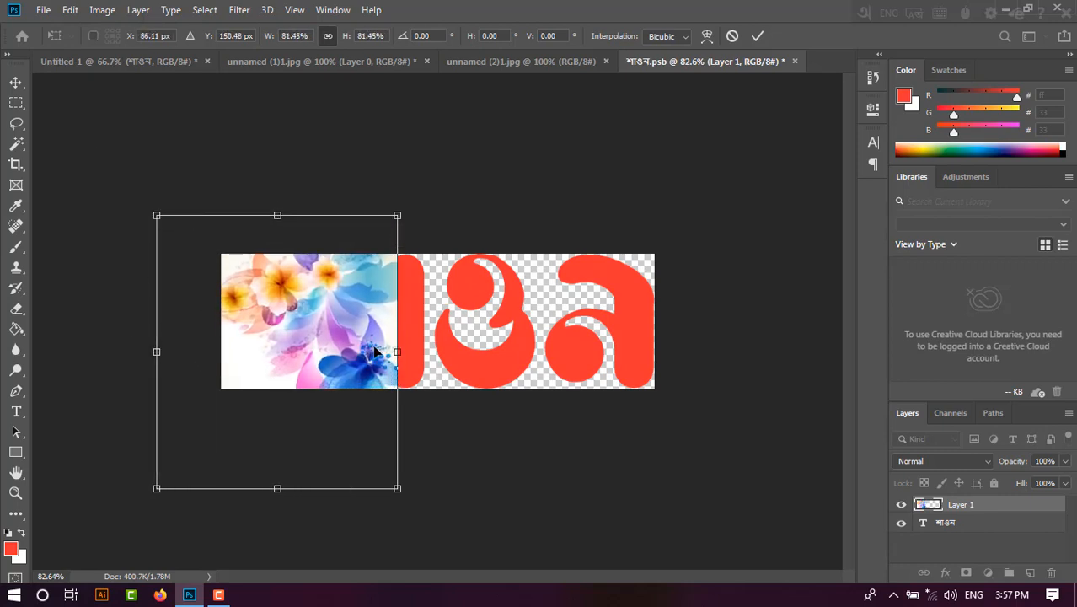
pyautogui.moveTo(377, 346); pyautogui.dragTo(354, 342)
pyautogui.press('Return')
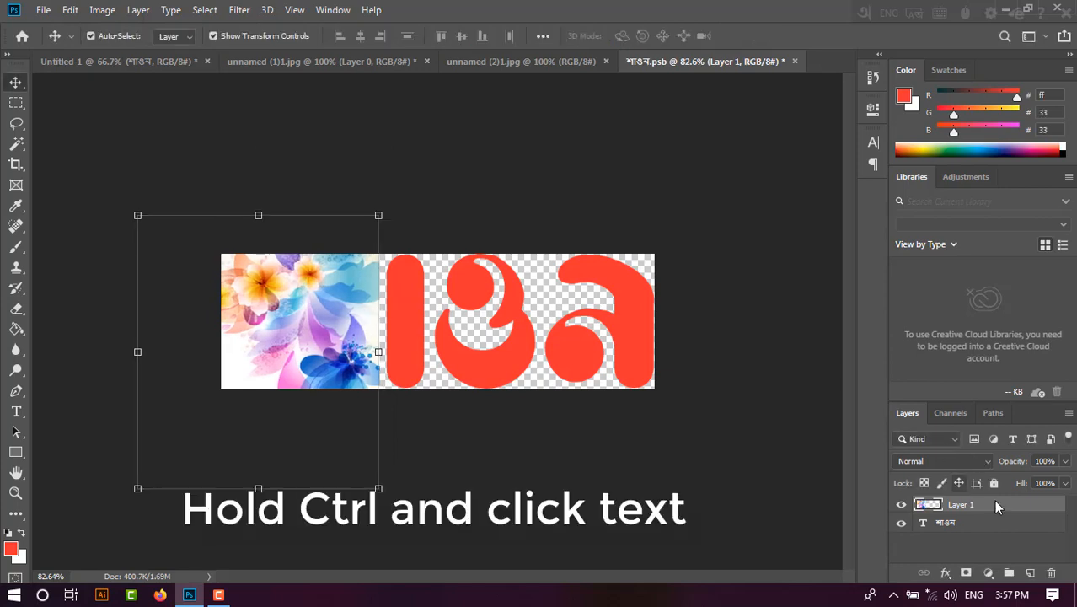
# - Load the text outline as a selection, copy the flower image within it to a new layer, and hide the original image layer
pyautogui.keyDown('ctrl'); pyautogui.click(923, 523); pyautogui.keyUp('ctrl')
pyautogui.hotkey('ctrl', 'j')
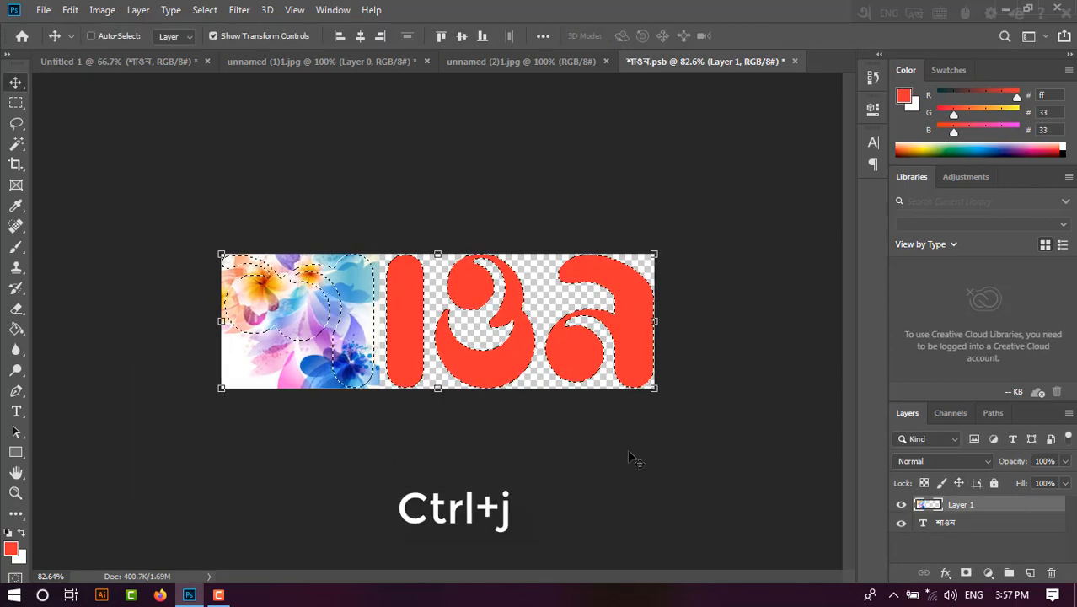
pyautogui.click(900, 521)
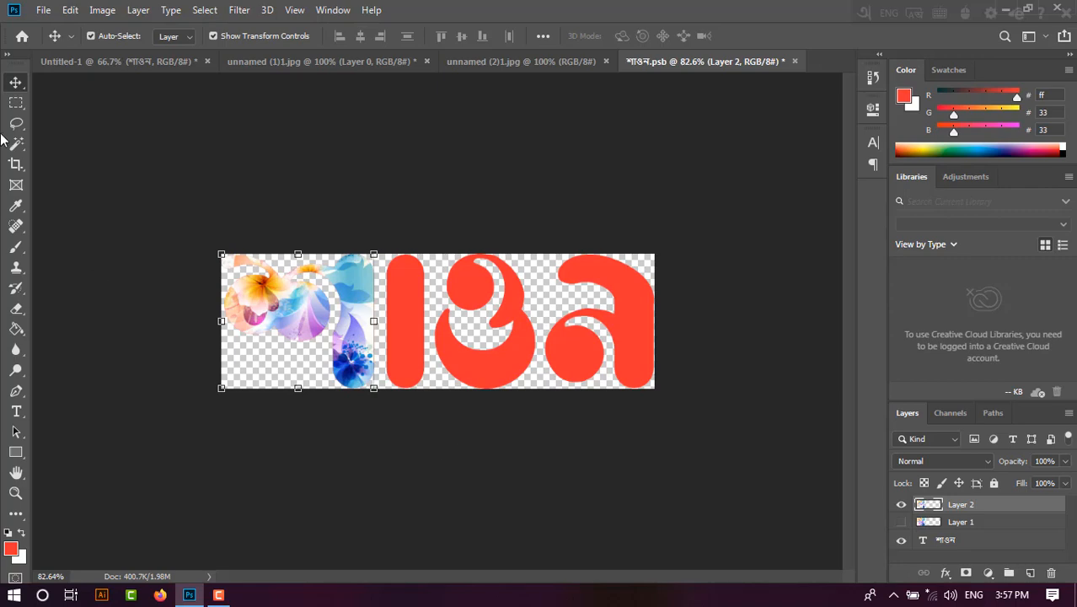
pyautogui.click(16, 102)
pyautogui.scroll(3, 248, 303)
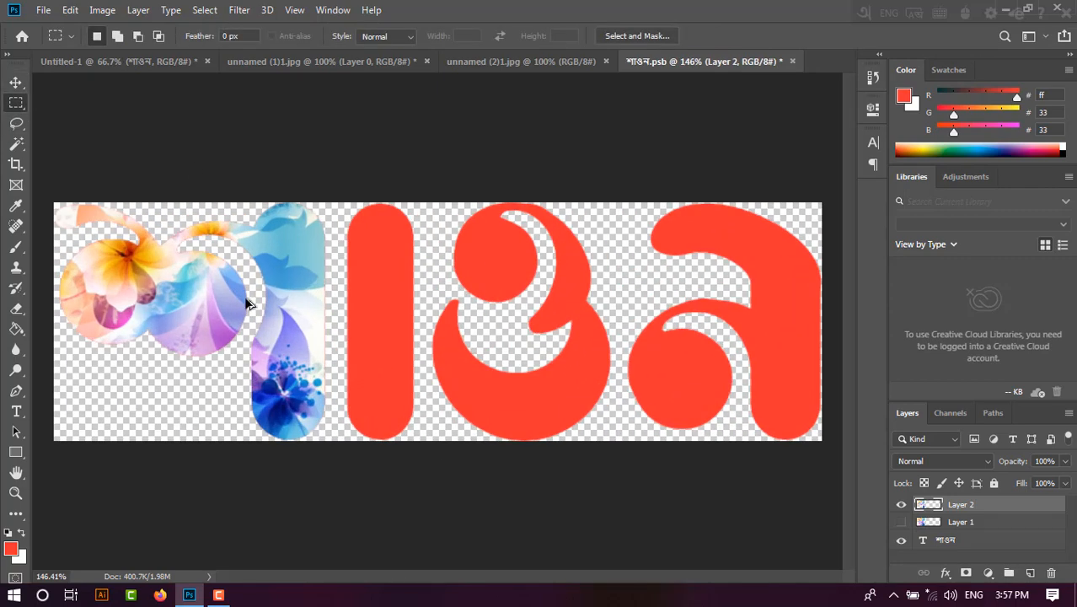
pyautogui.scroll(1, 248, 304)
pyautogui.scroll(-2, 248, 303)
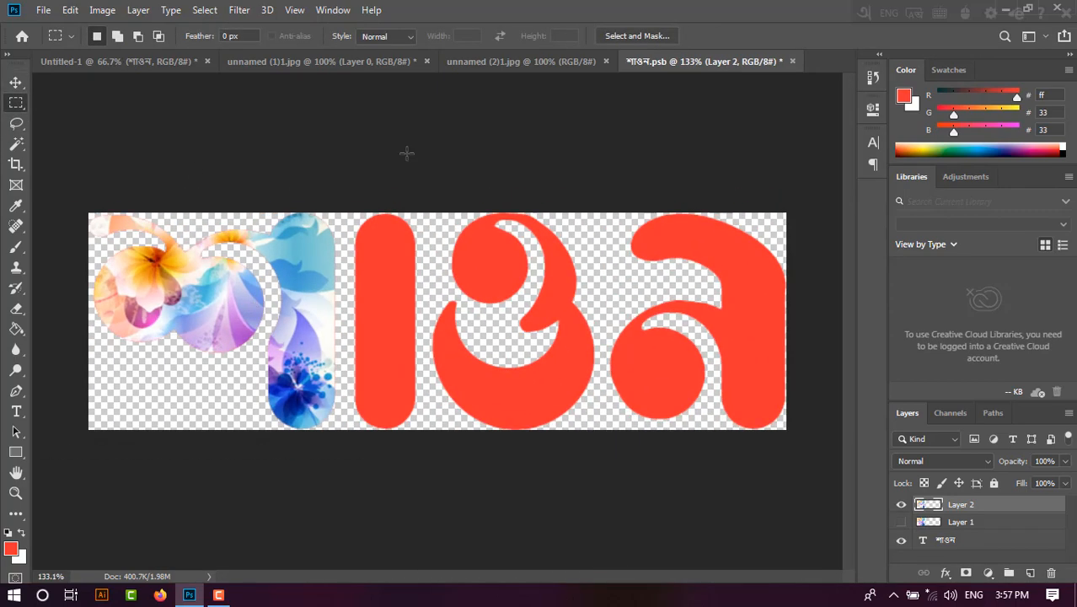
# - Bring the flower image from unnamed (2)1.jpg into the smart object's document and position it over the remaining letters
pyautogui.click(508, 63)
pyautogui.click(16, 81)
pyautogui.moveTo(307, 301); pyautogui.dragTo(374, 296)
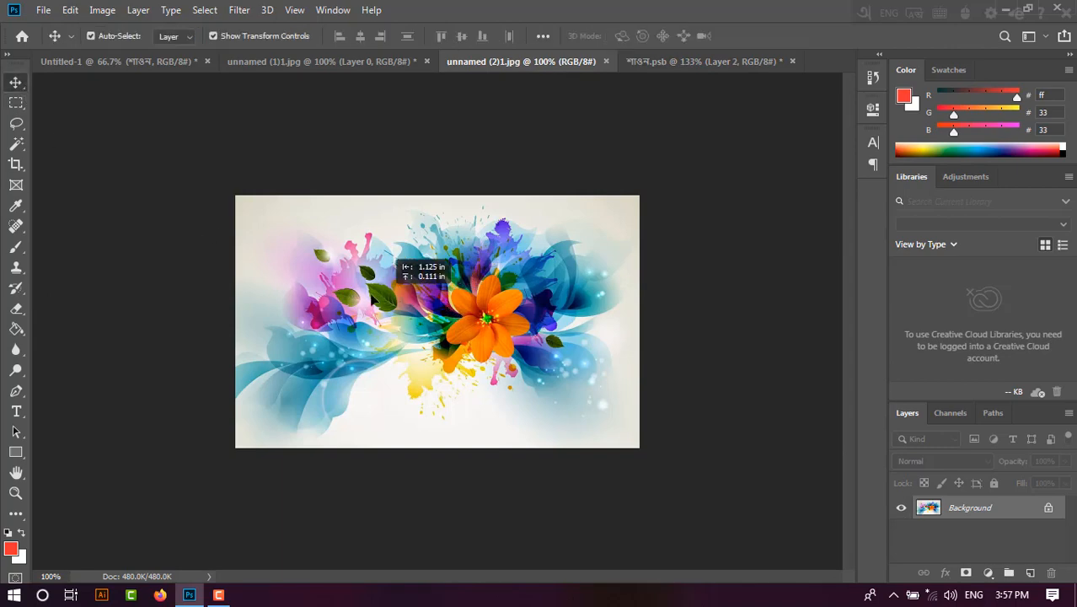
pyautogui.click(517, 267)
pyautogui.moveTo(507, 313); pyautogui.dragTo(580, 345)
# - Copy the orange-flower image within the text outline to a new layer and hide the uncut image layer
pyautogui.keyDown('ctrl'); pyautogui.click(921, 558); pyautogui.keyUp('ctrl')
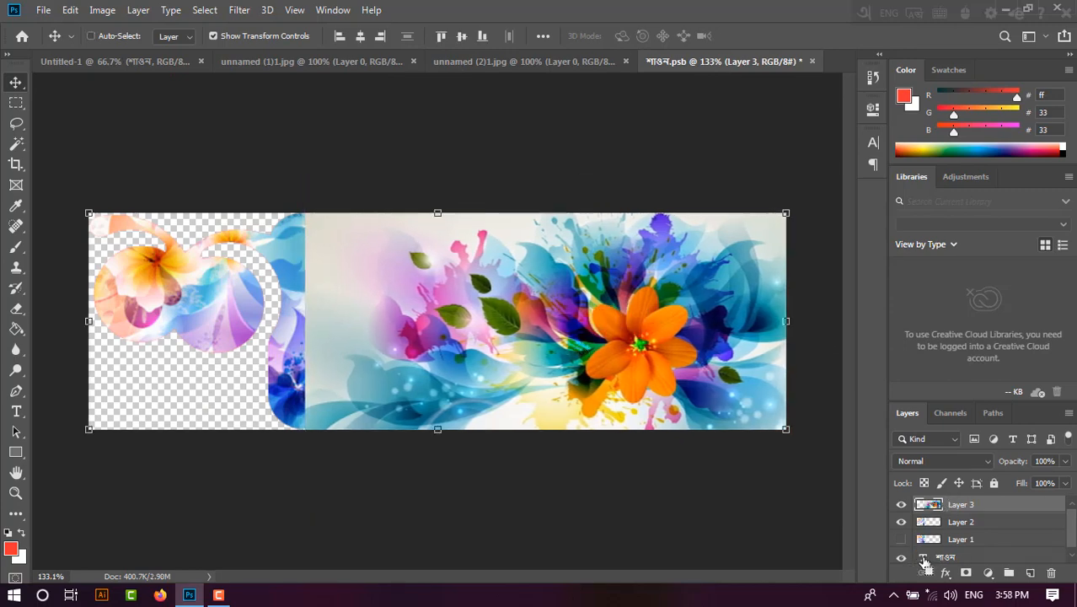
pyautogui.hotkey('ctrl', 'j')
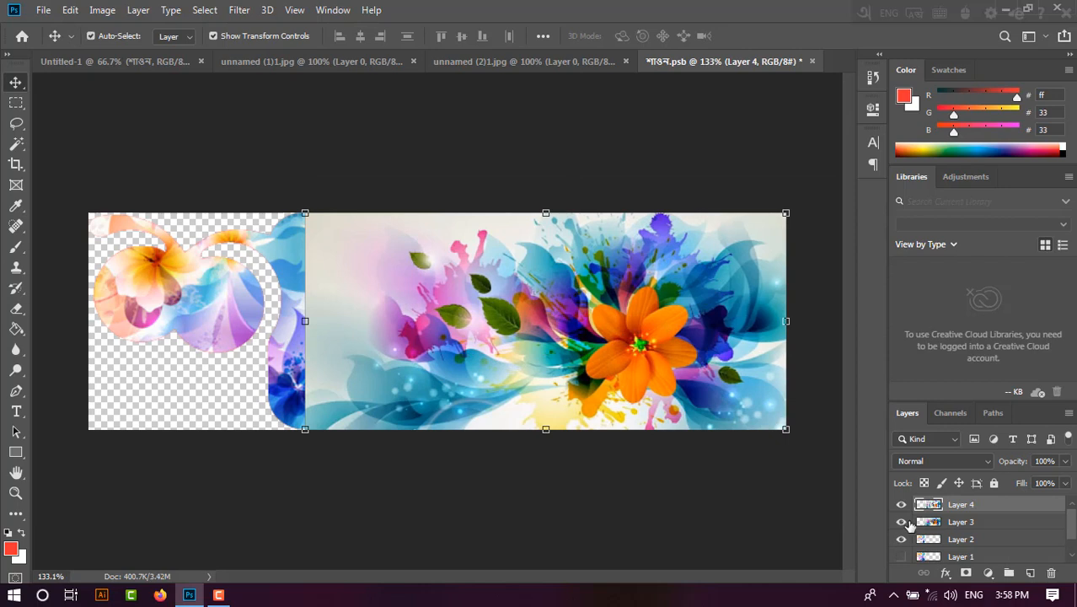
pyautogui.click(901, 521)
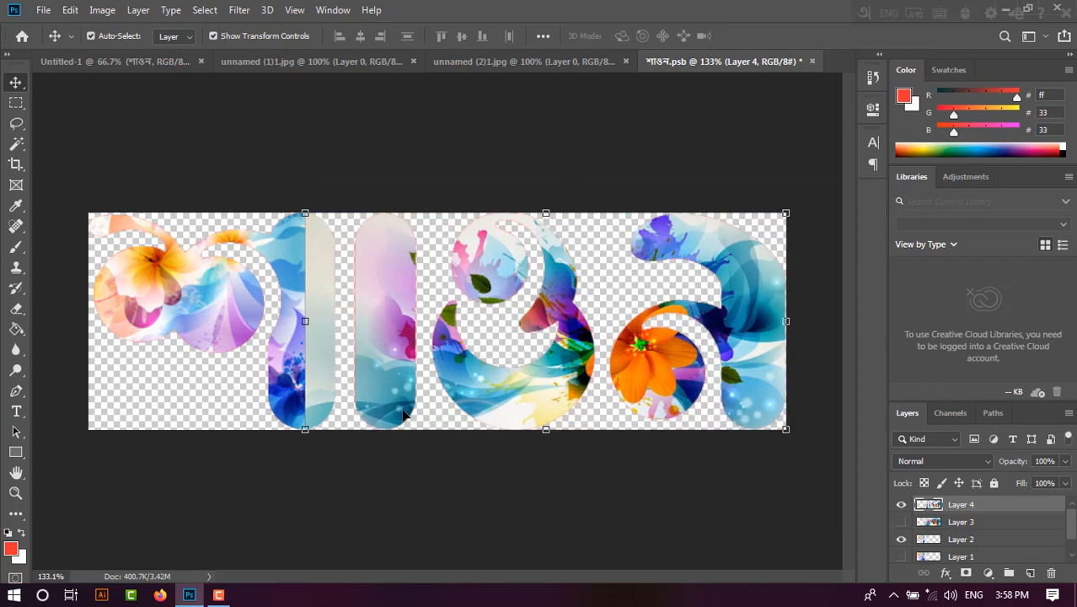
pyautogui.click(16, 101)
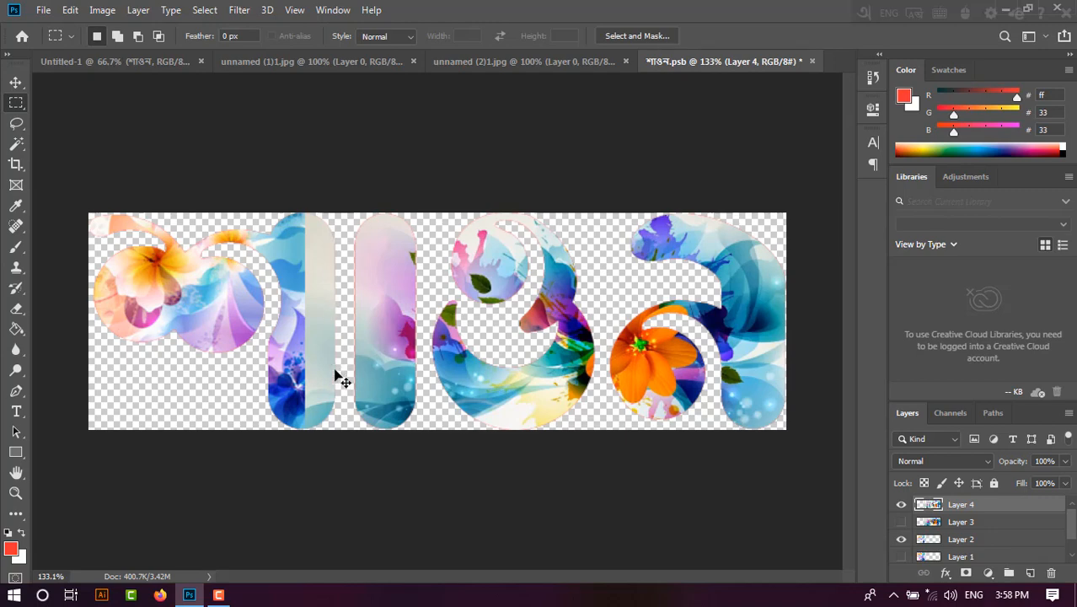
pyautogui.scroll(1, 334, 375)
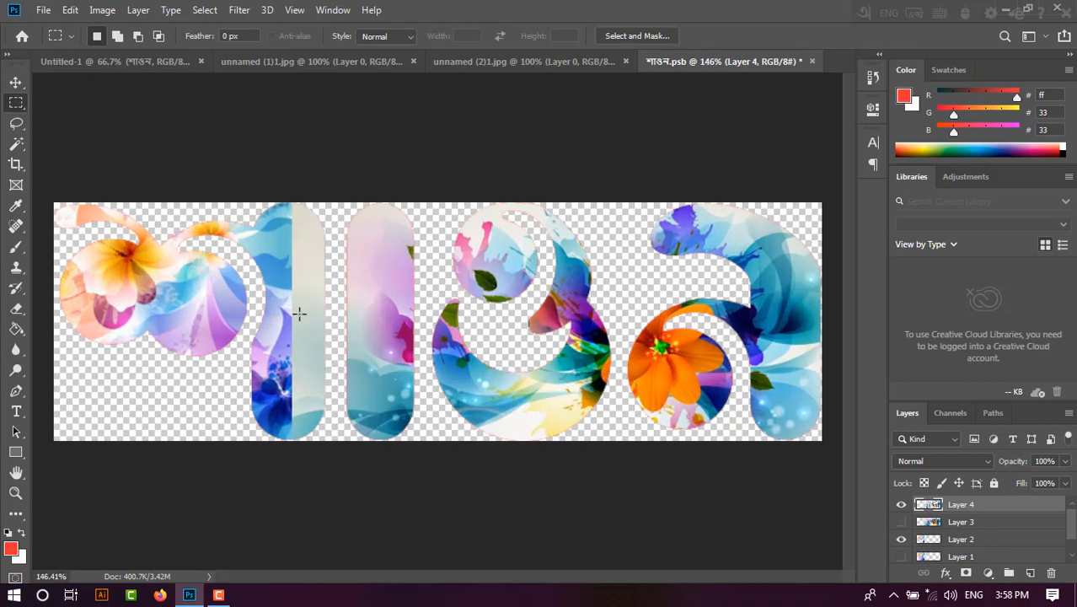
pyautogui.hotkey('ctrl', '1')
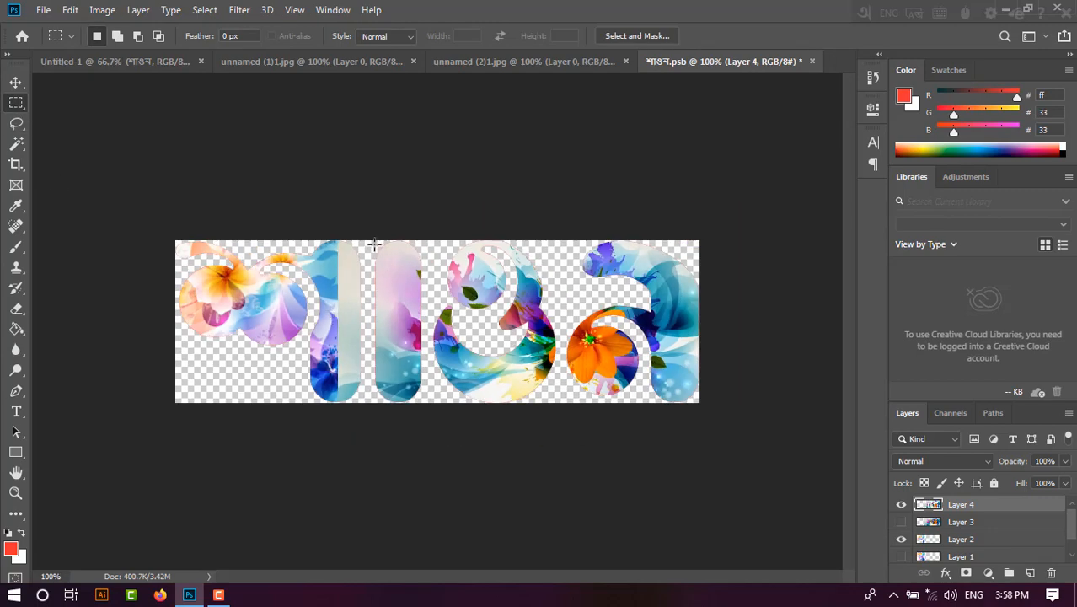
pyautogui.moveTo(369, 244); pyautogui.dragTo(807, 519)
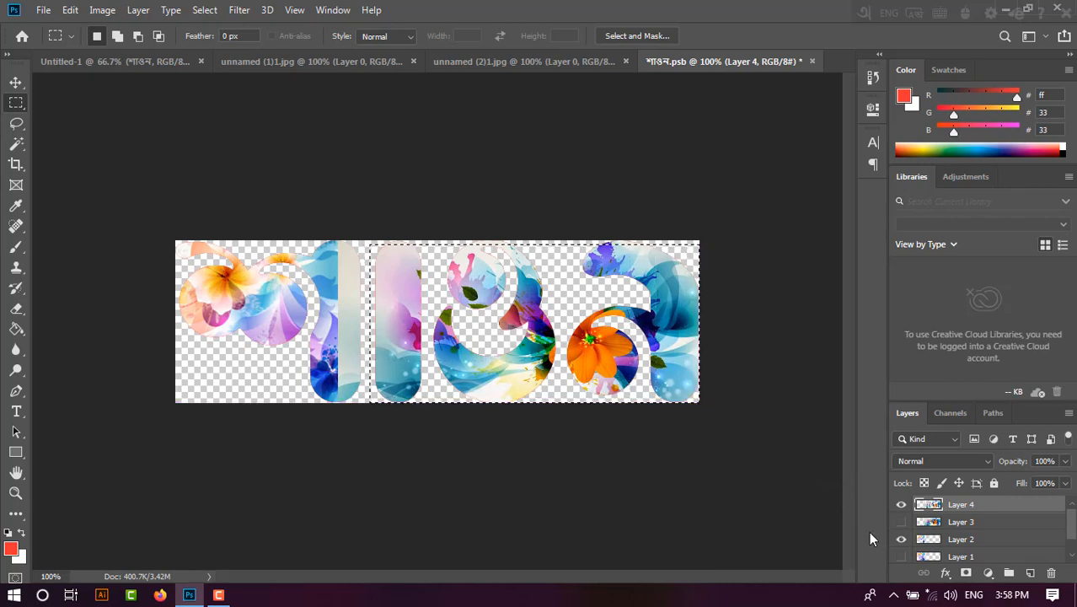
pyautogui.hotkey('ctrl', 'j')
pyautogui.click(901, 521)
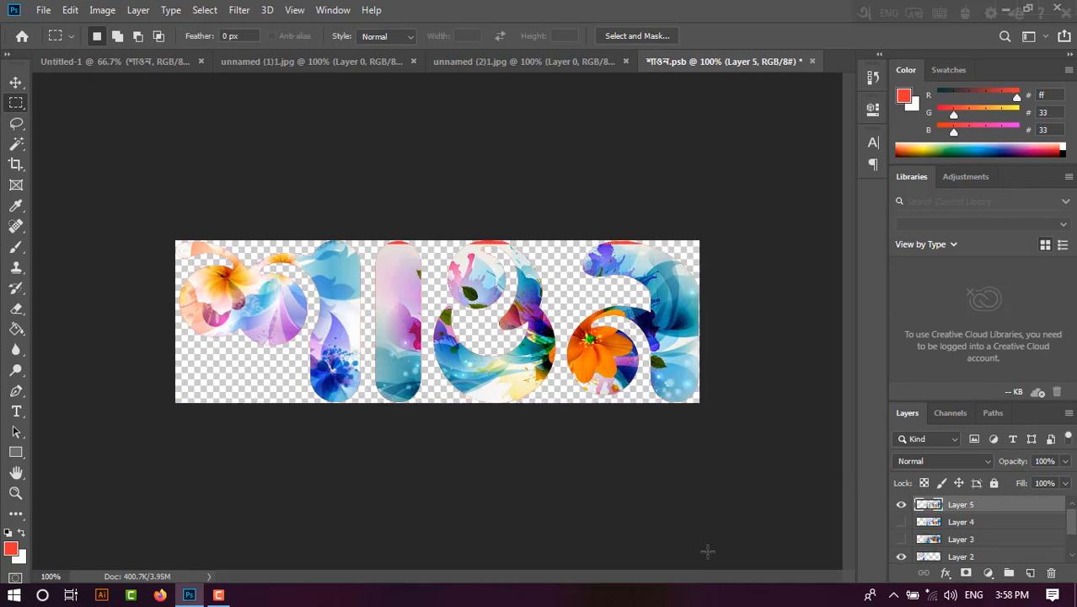
pyautogui.press('Delete')
pyautogui.moveTo(394, 503); pyautogui.dragTo(900, 221)
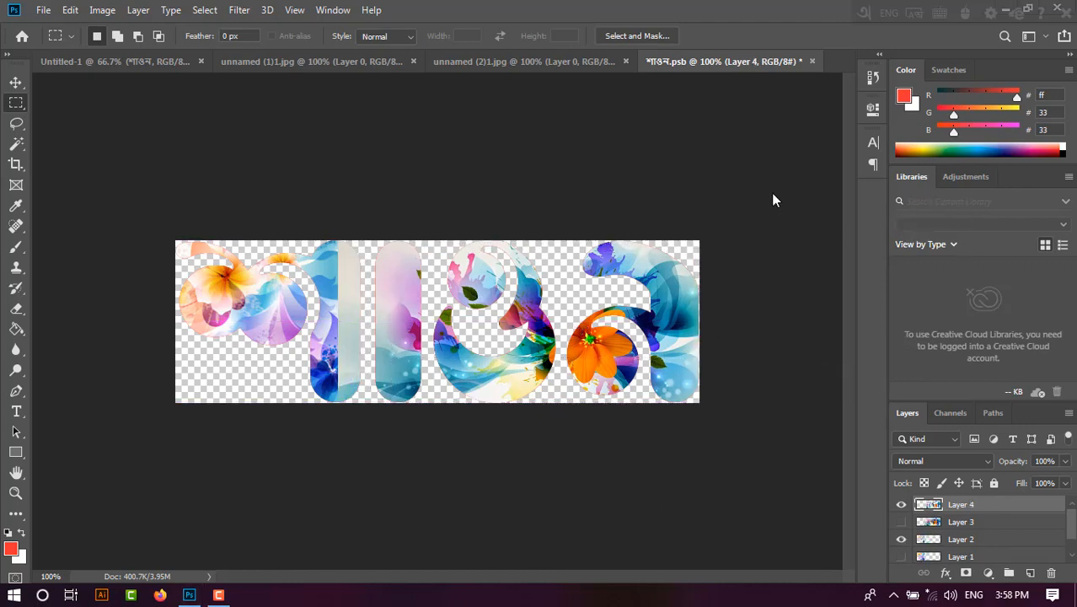
pyautogui.click(710, 310)
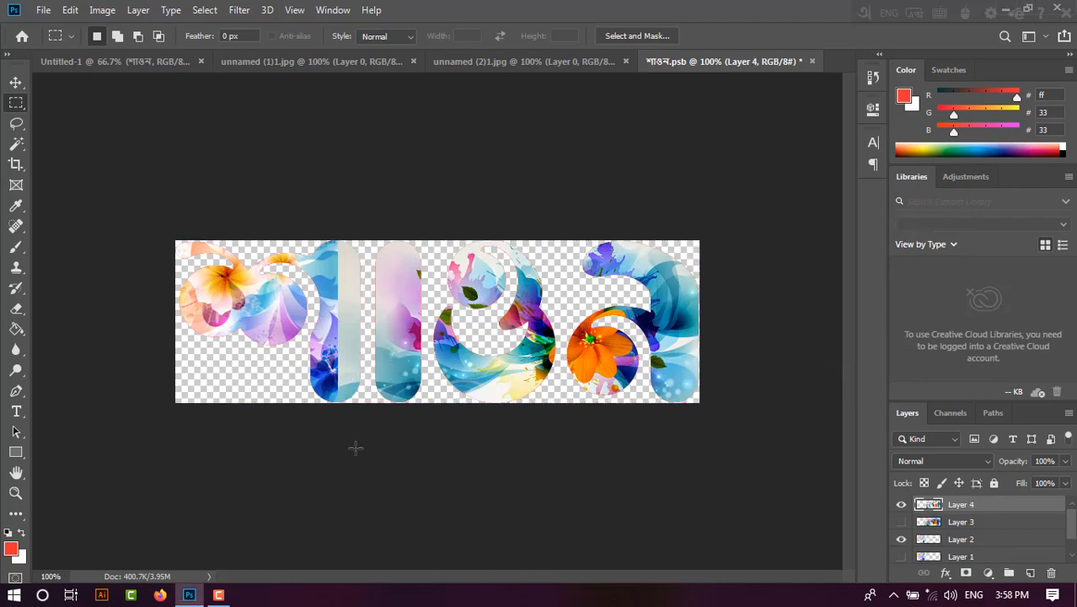
pyautogui.hotkey('ctrl', 'z')
pyautogui.hotkey('ctrl', 'z')
pyautogui.hotkey('ctrl', 'z')
# - Copy the letters after the first one from Layer 4 to a new layer using a rectangular selection, and hide Layer 4
pyautogui.moveTo(372, 245); pyautogui.dragTo(841, 499)
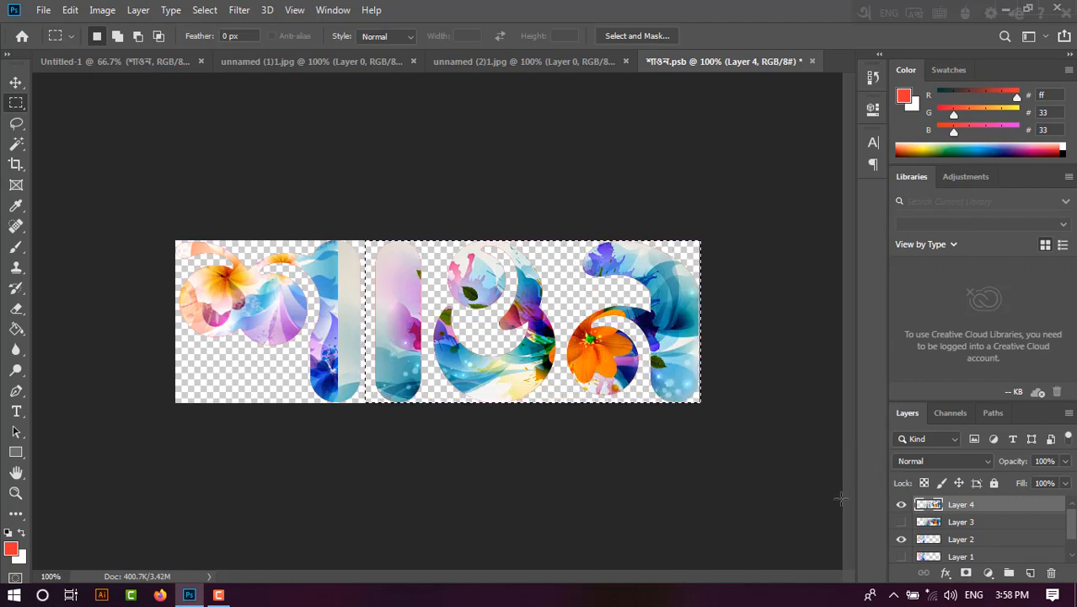
pyautogui.hotkey('ctrl', 'j')
pyautogui.click(900, 523)
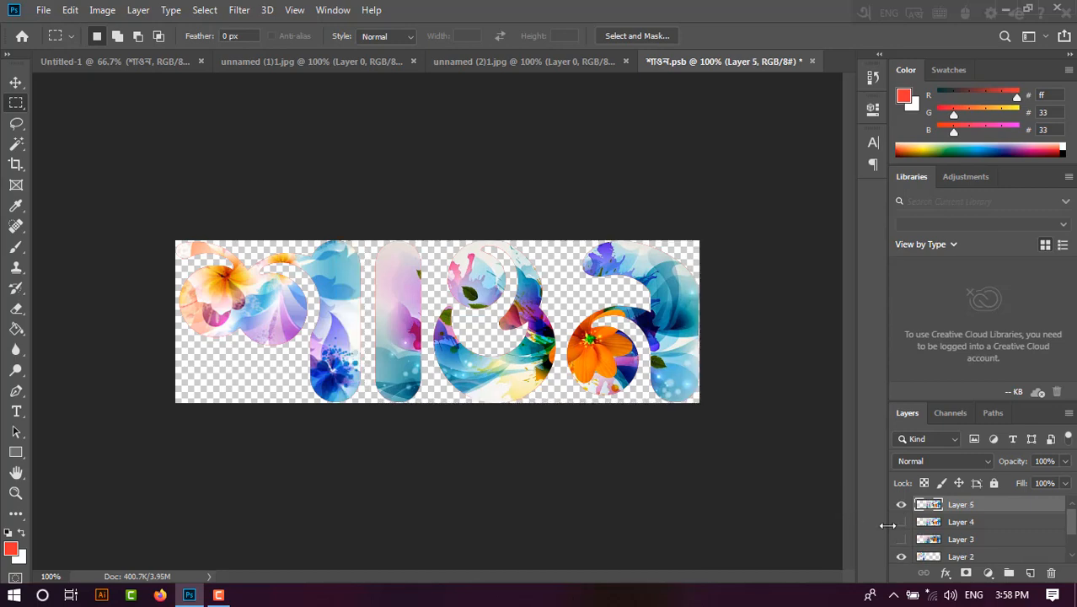
pyautogui.scroll(5, 383, 289)
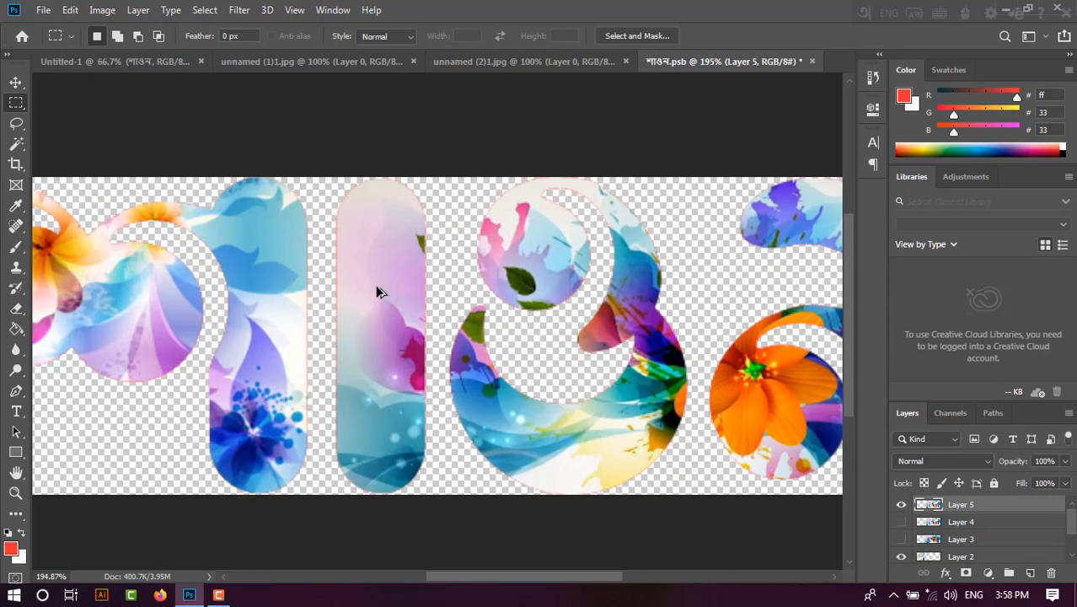
pyautogui.scroll(-3, 339, 310)
pyautogui.scroll(-5, 337, 309)
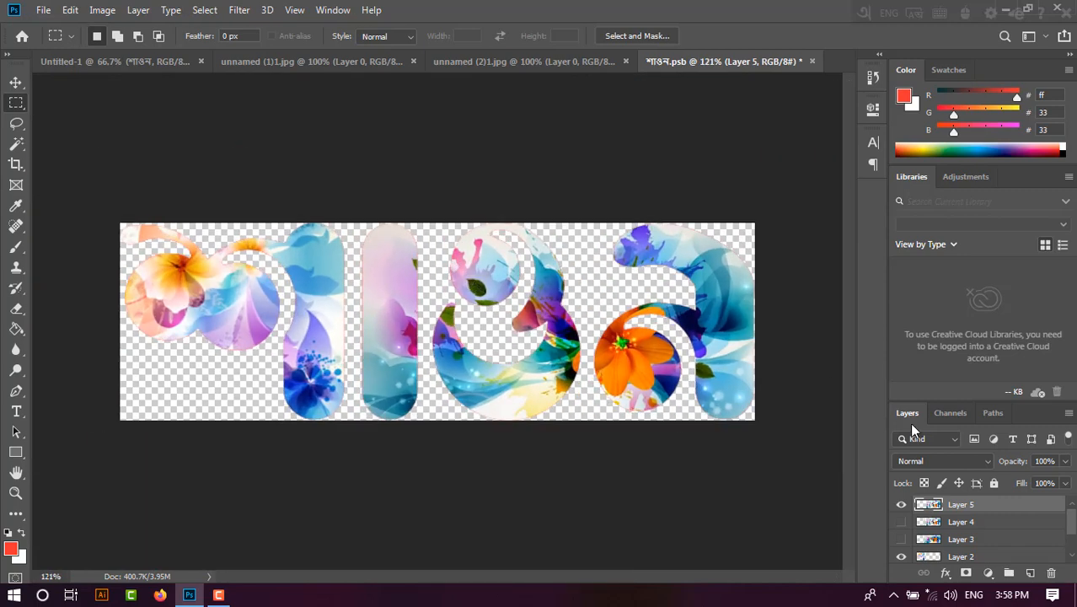
# - Delete the hidden layers Layer 4 and Layer 3
pyautogui.scroll(-2, 1011, 521)
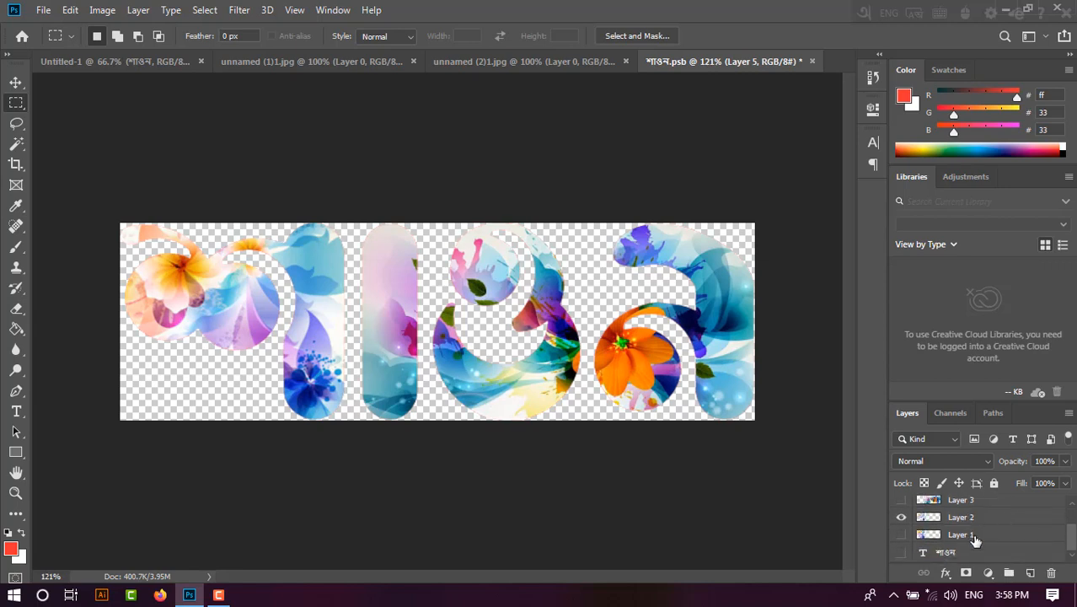
pyautogui.scroll(2, 975, 539)
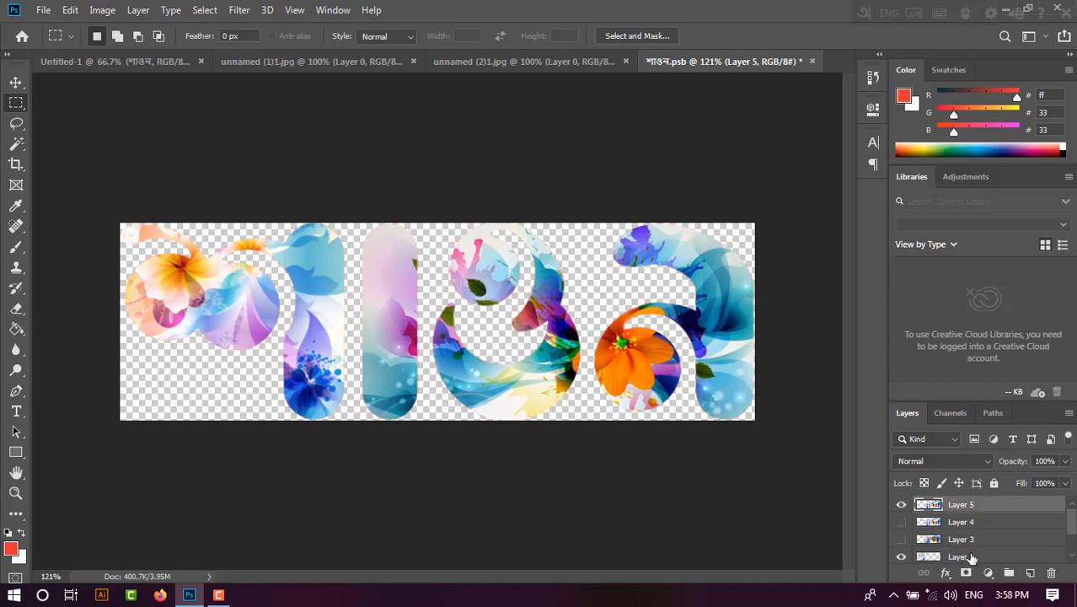
pyautogui.click(976, 524)
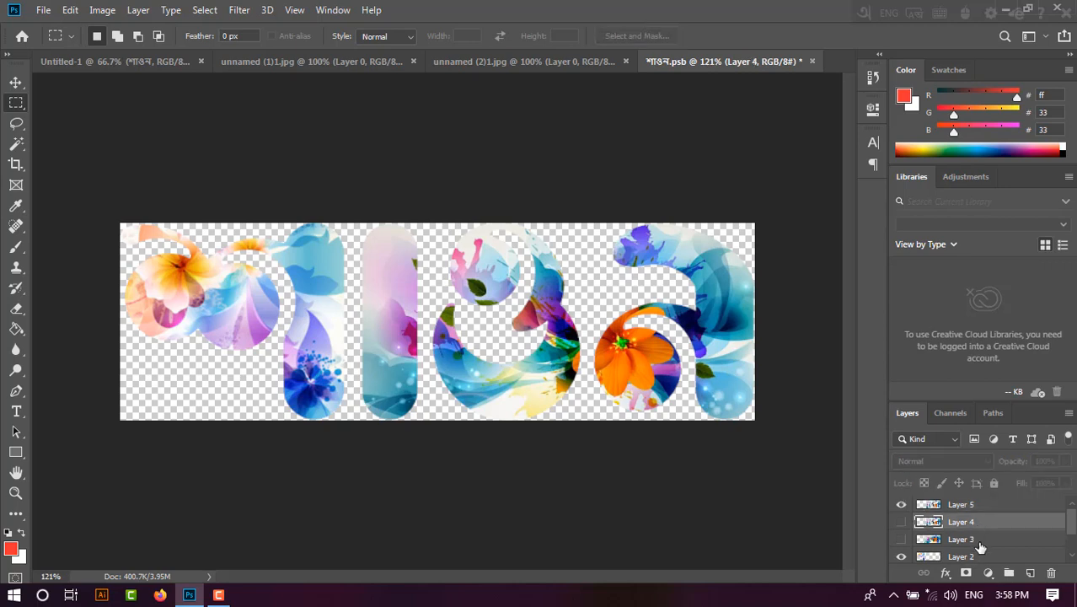
pyautogui.keyDown('shift'); pyautogui.click(980, 541); pyautogui.keyUp('shift')
pyautogui.press('Delete')
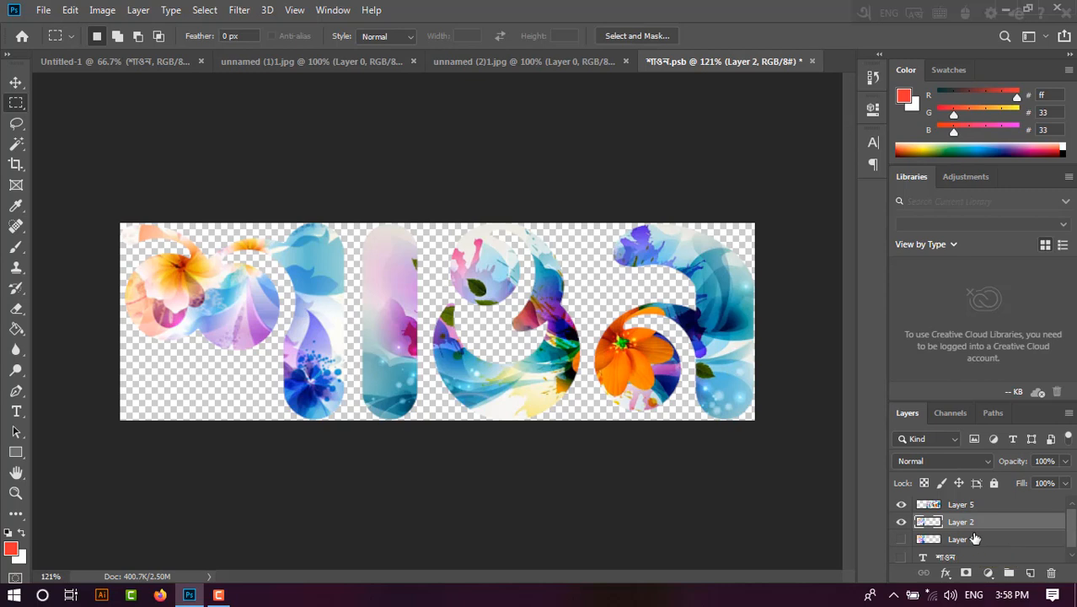
# - Group the two visible flower-filled letter layers, Layer 2 and Layer 5
pyautogui.click(992, 547)
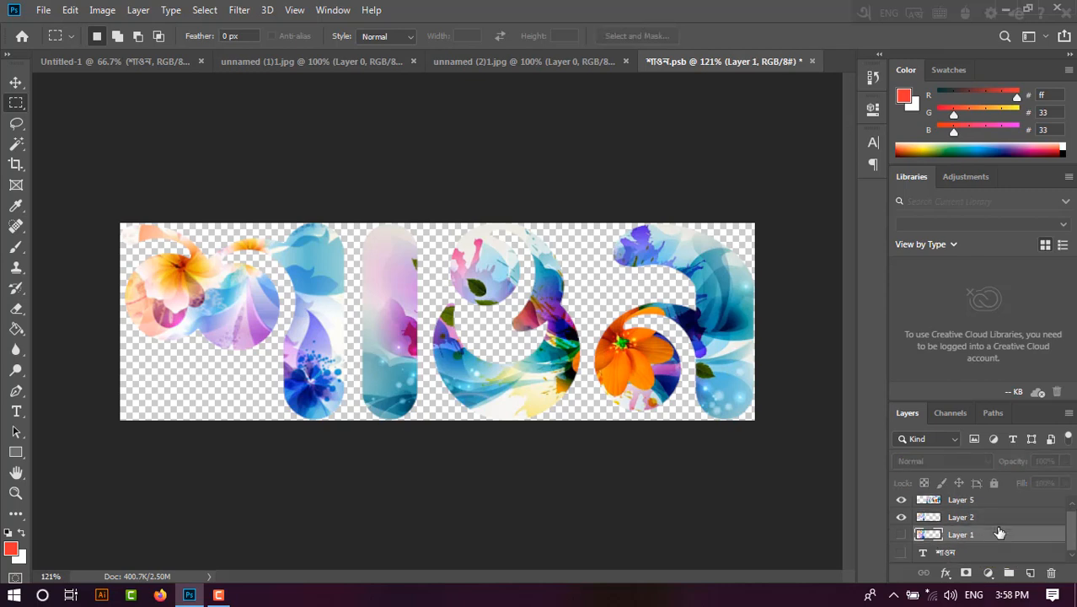
pyautogui.scroll(-1, 994, 536)
pyautogui.click(985, 518)
pyautogui.keyDown('shift'); pyautogui.click(985, 504); pyautogui.keyUp('shift')
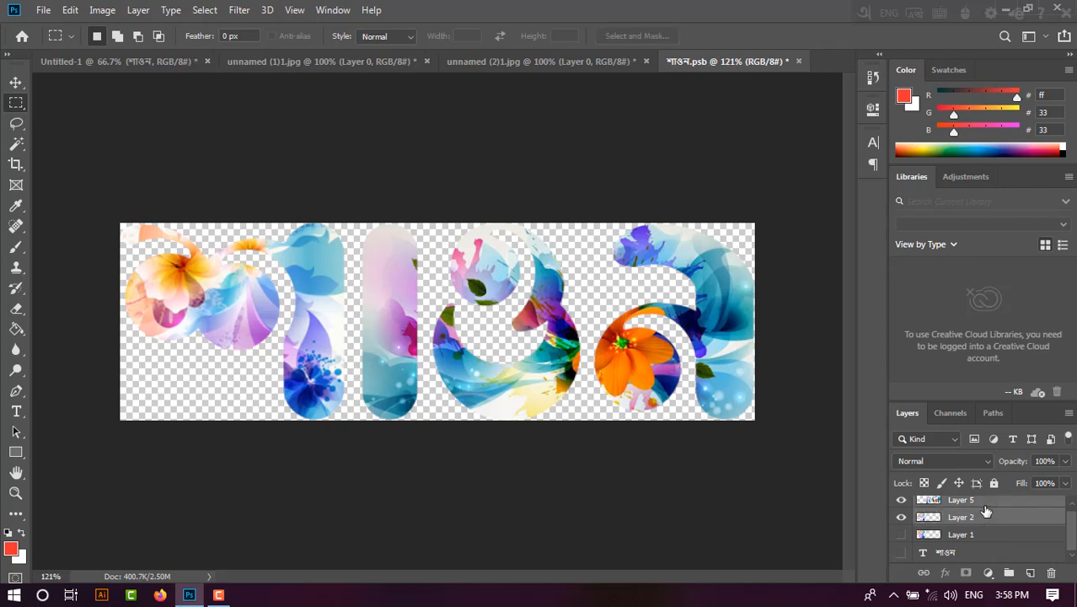
pyautogui.hotkey('ctrl', 'g')
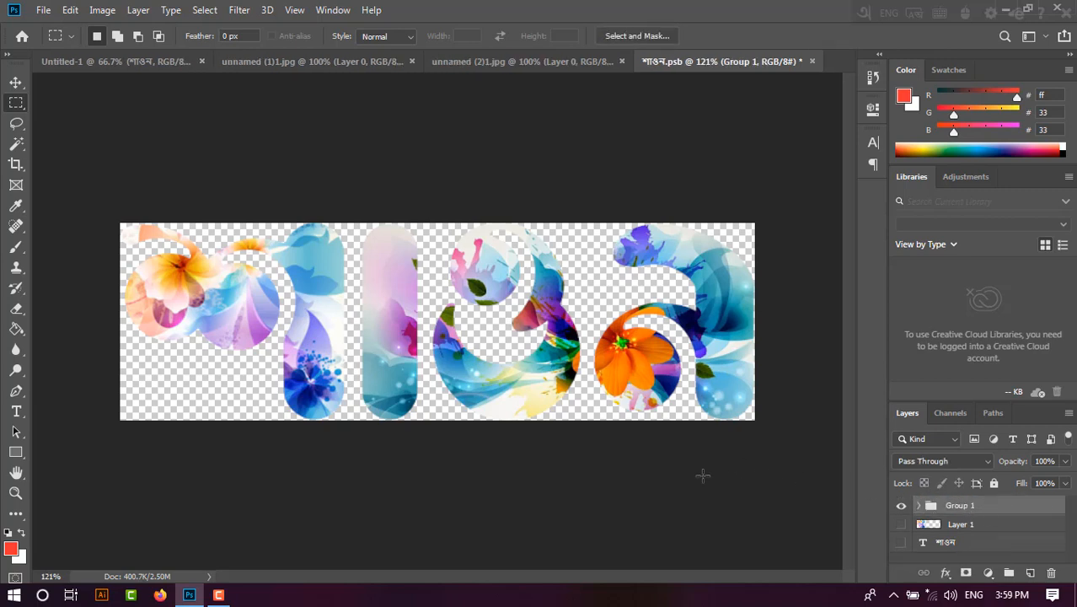
# - Duplicate the flower-letter group and set the copy's blend mode to Linear Burn
pyautogui.hotkey('ctrl', 'j')
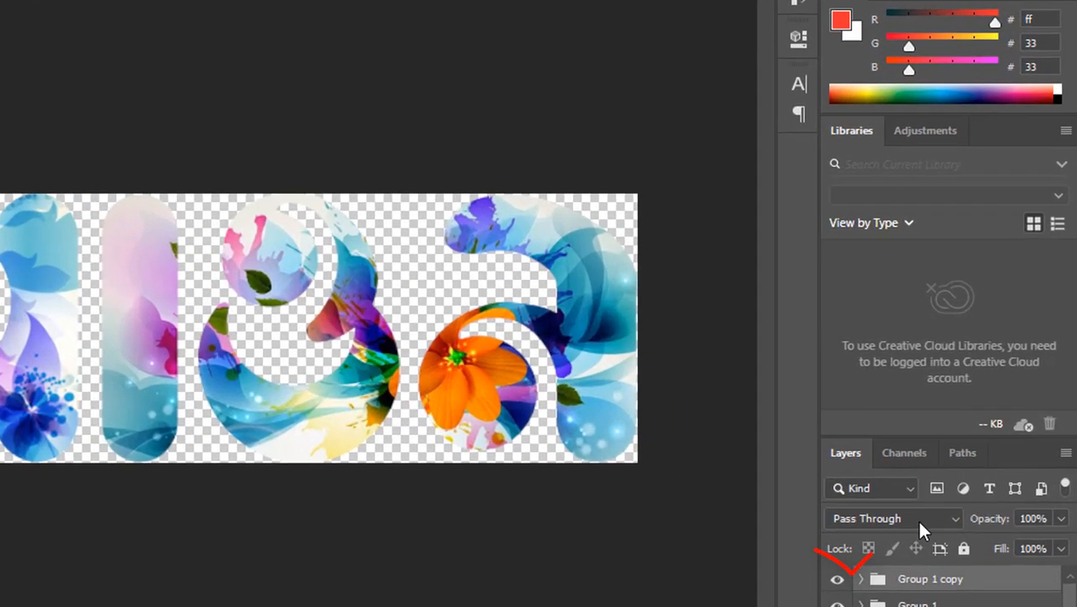
pyautogui.click(963, 463)
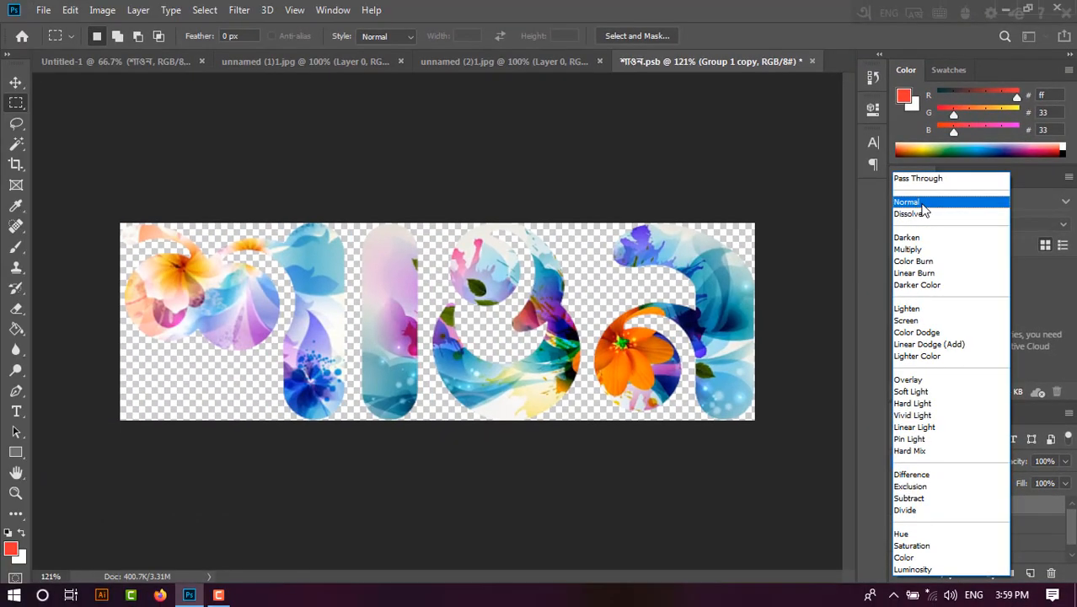
pyautogui.click(765, 118)
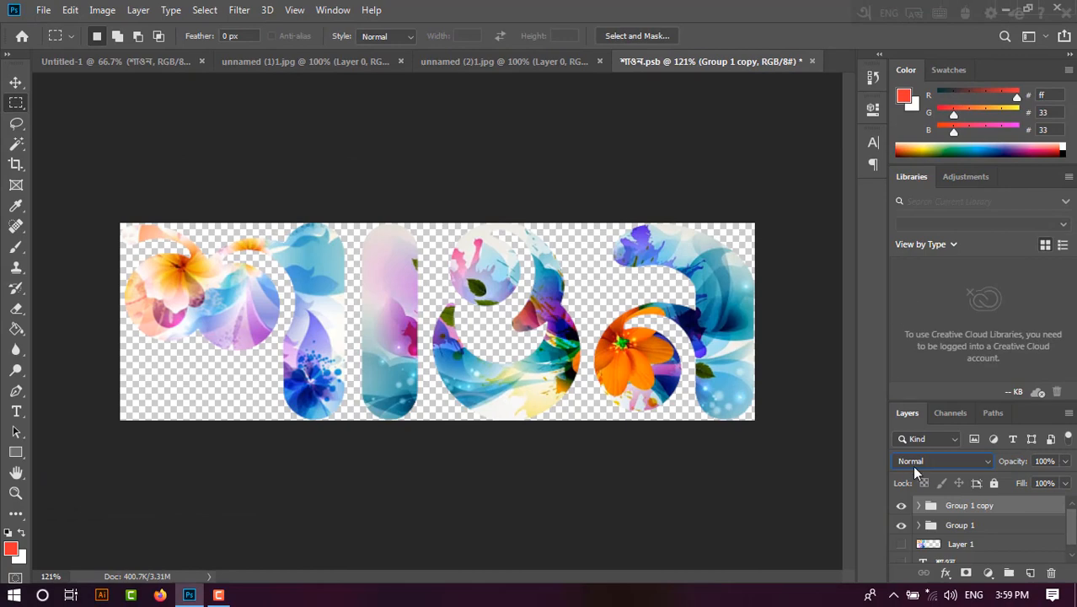
pyautogui.scroll(-2, 914, 467)
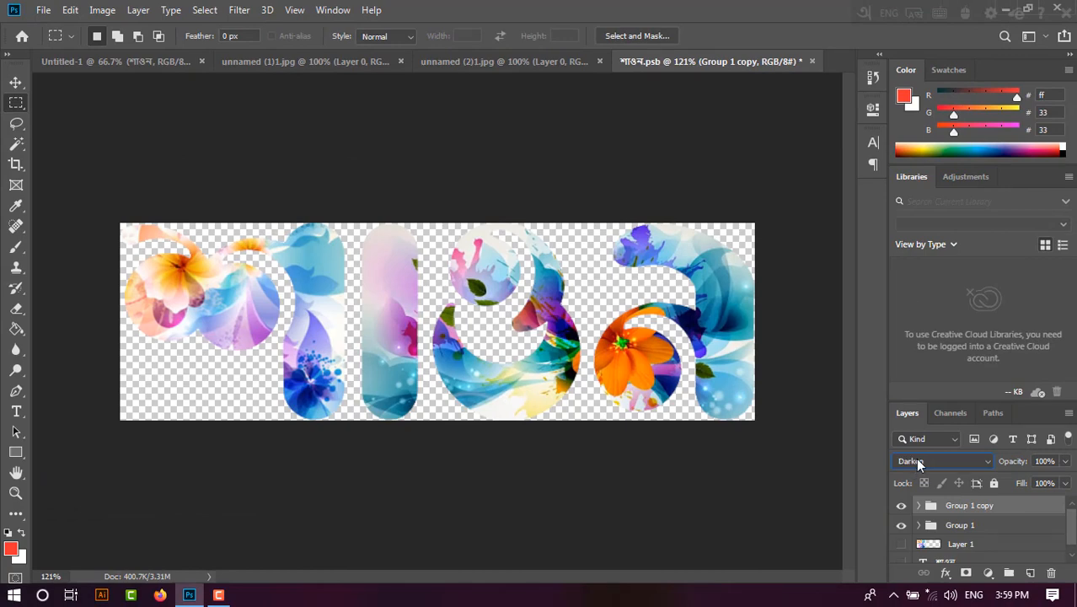
pyautogui.scroll(-1, 918, 465)
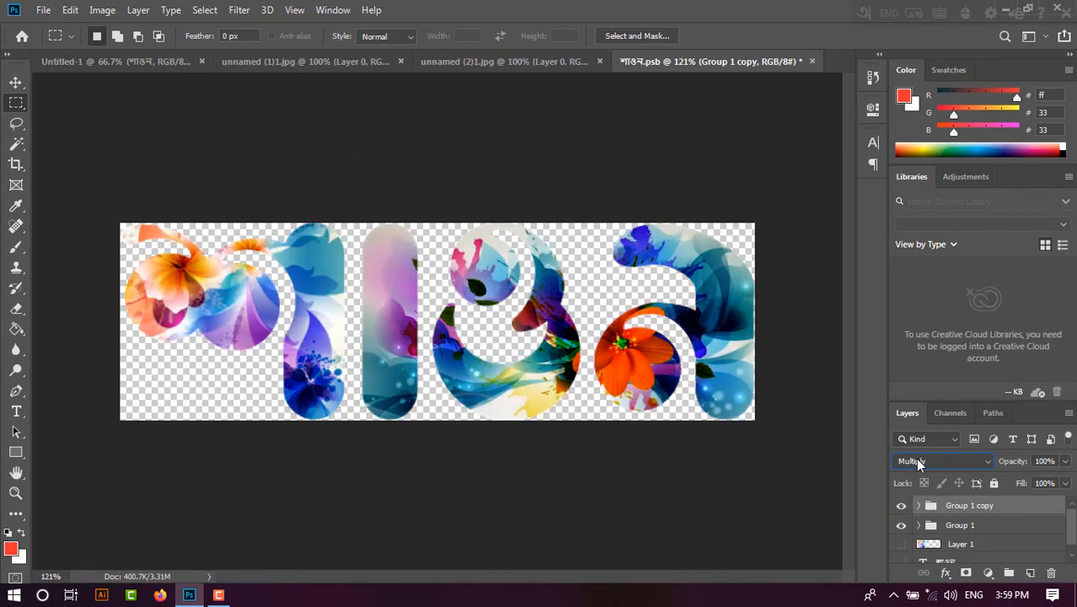
pyautogui.scroll(-1, 918, 465)
pyautogui.scroll(1, 918, 465)
pyautogui.scroll(-2, 919, 463)
pyautogui.scroll(-1, 918, 464)
pyautogui.scroll(1, 918, 463)
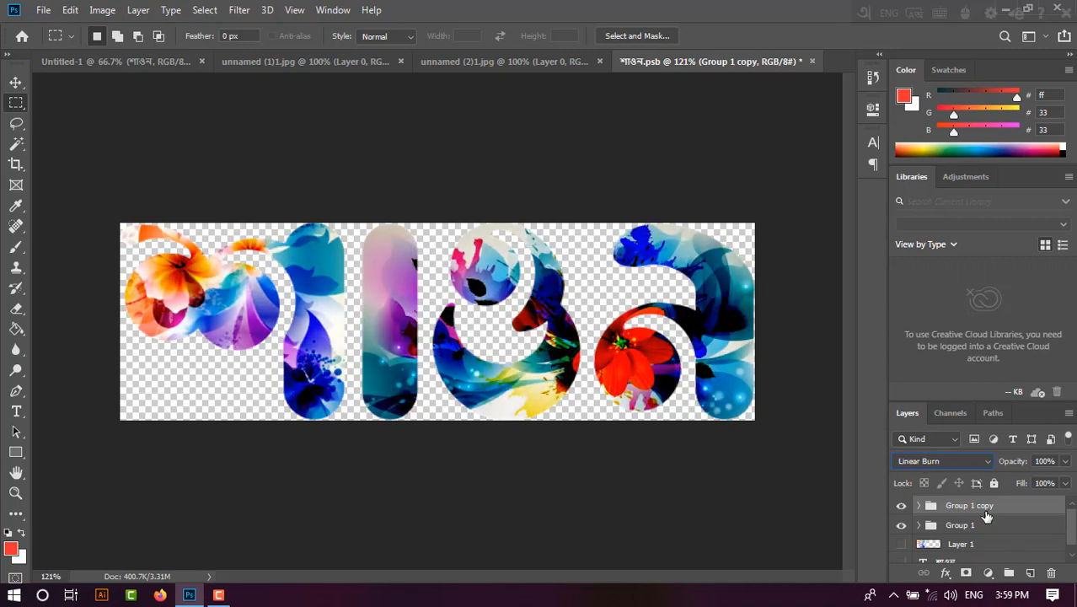
# - Duplicate the Linear Burn group, try different blend modes on the new copy, and set it to Pin Light
pyautogui.hotkey('ctrl', 'j')
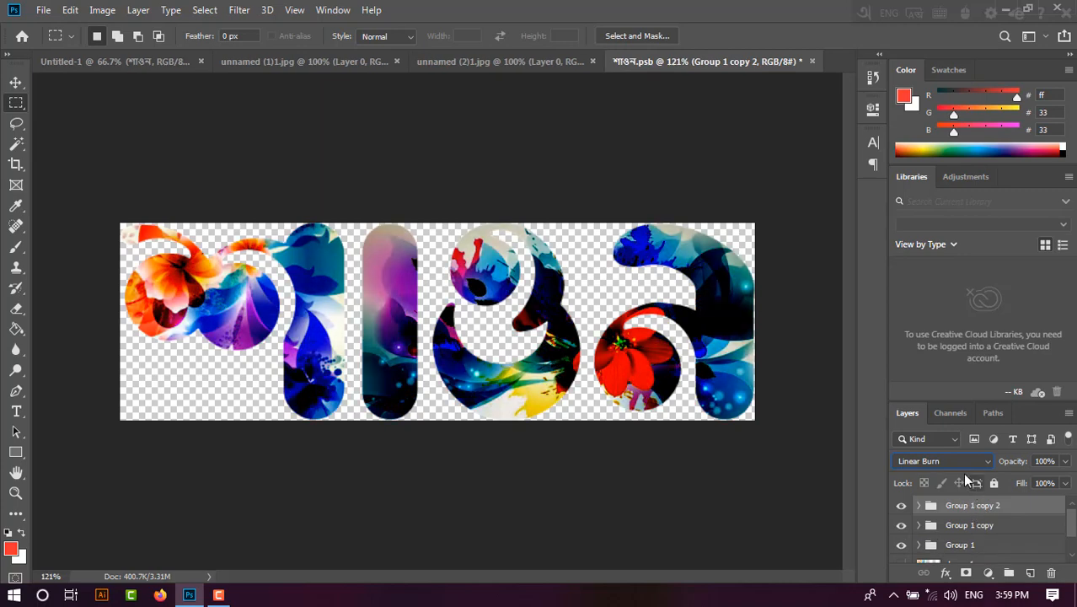
pyautogui.scroll(-1, 957, 466)
pyautogui.scroll(-1, 956, 466)
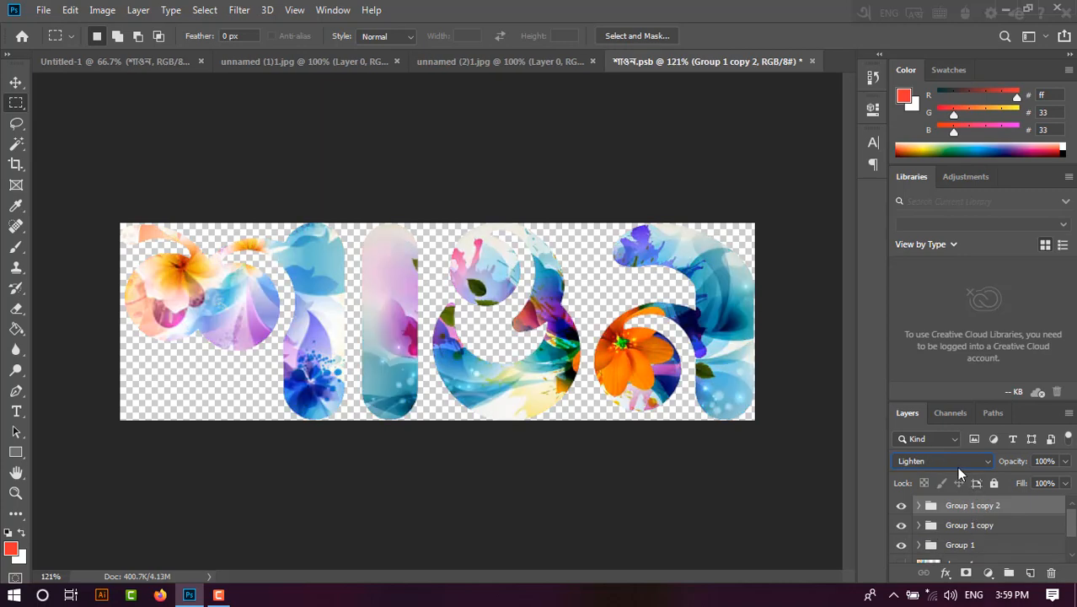
pyautogui.scroll(1, 956, 466)
pyautogui.scroll(-6, 956, 466)
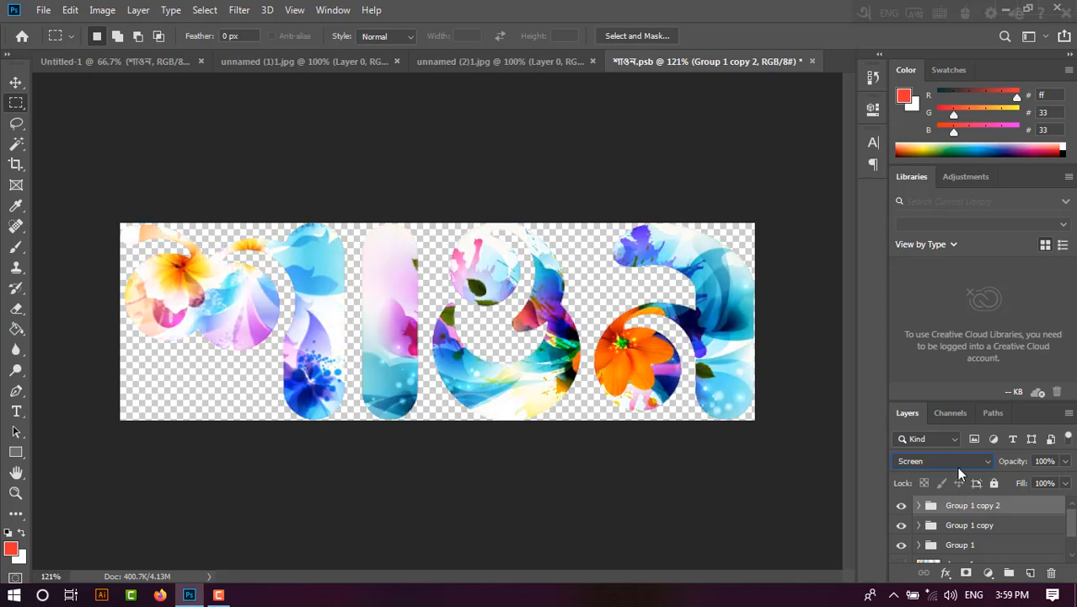
pyautogui.scroll(-4, 957, 466)
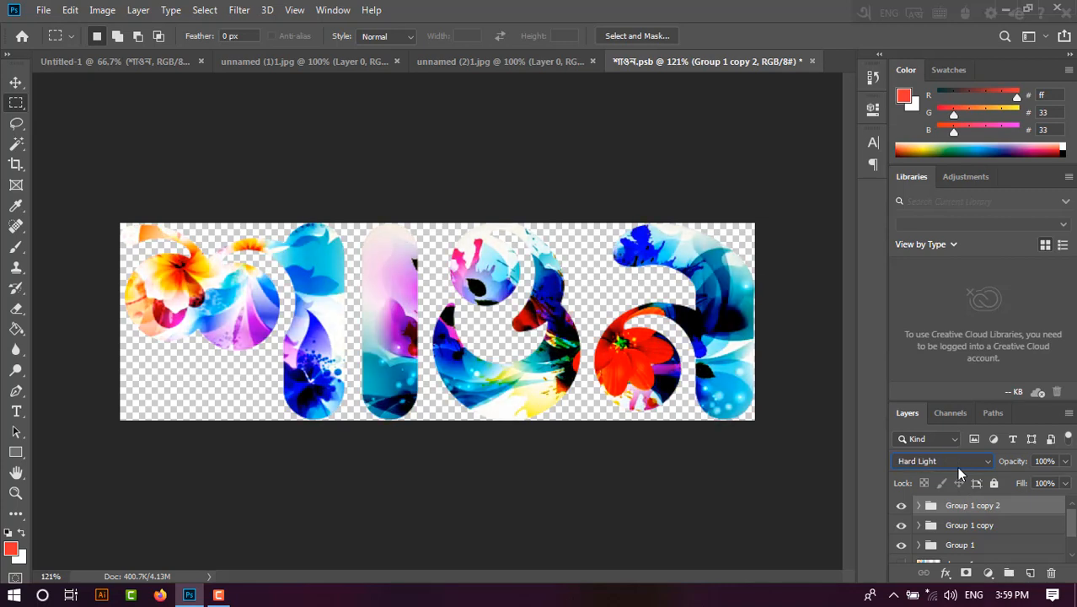
pyautogui.scroll(2, 957, 466)
pyautogui.scroll(-6, 957, 466)
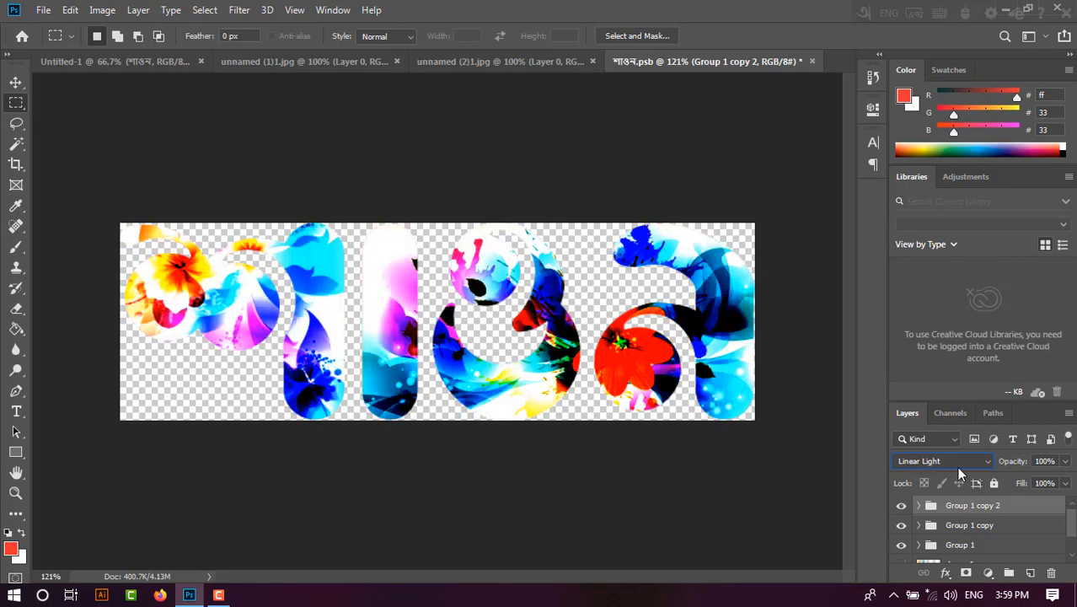
pyautogui.scroll(2, 956, 466)
pyautogui.scroll(-1, 957, 466)
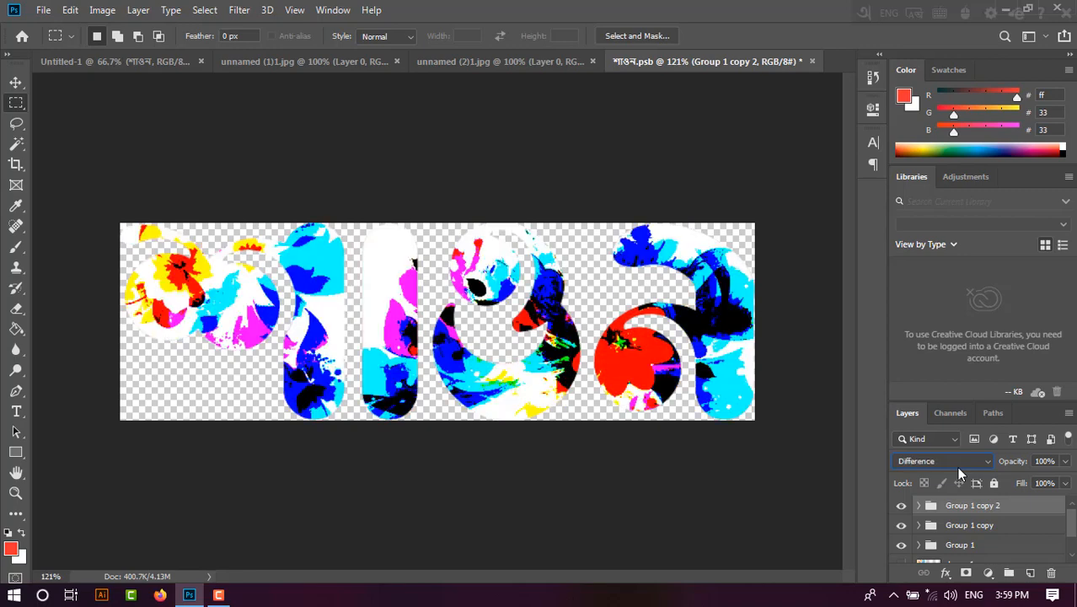
pyautogui.scroll(-3, 957, 466)
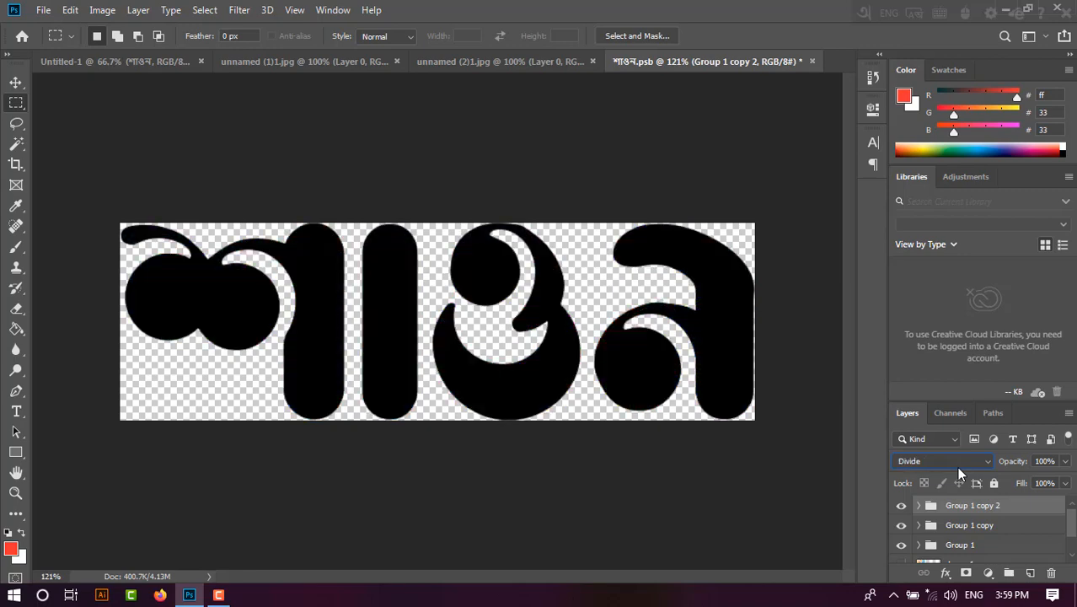
pyautogui.scroll(-1, 957, 466)
pyautogui.scroll(1, 957, 466)
pyautogui.scroll(-1, 956, 466)
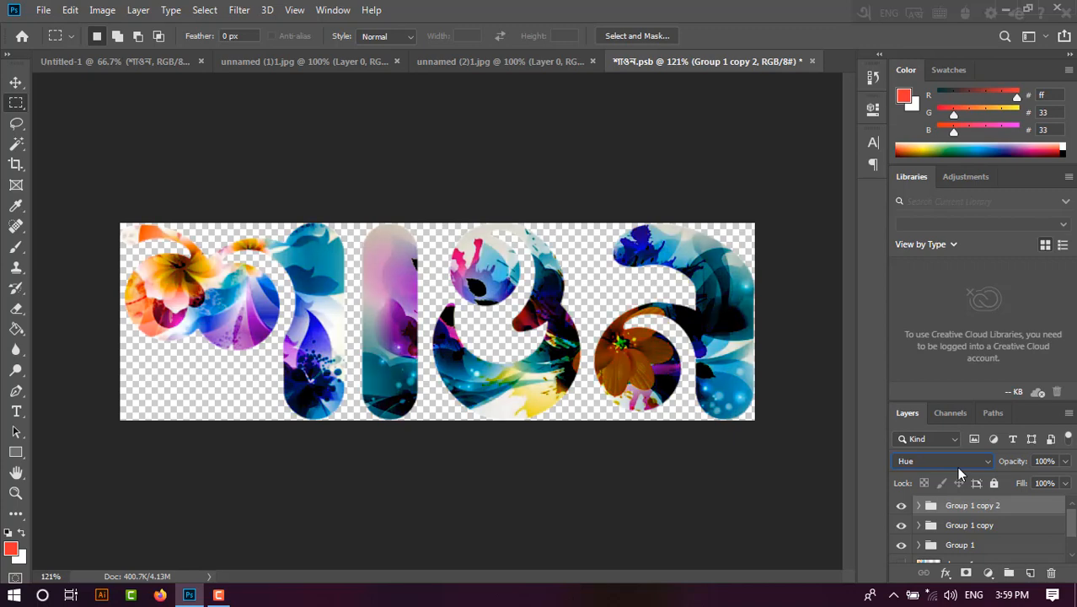
pyautogui.scroll(1, 957, 466)
pyautogui.scroll(-4, 957, 466)
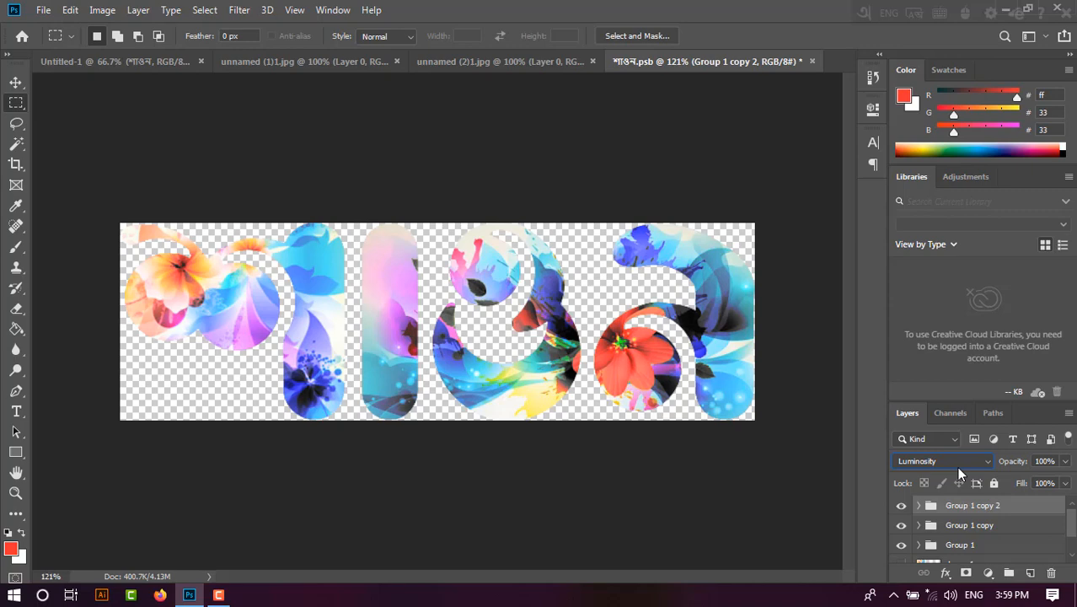
pyautogui.scroll(2, 957, 466)
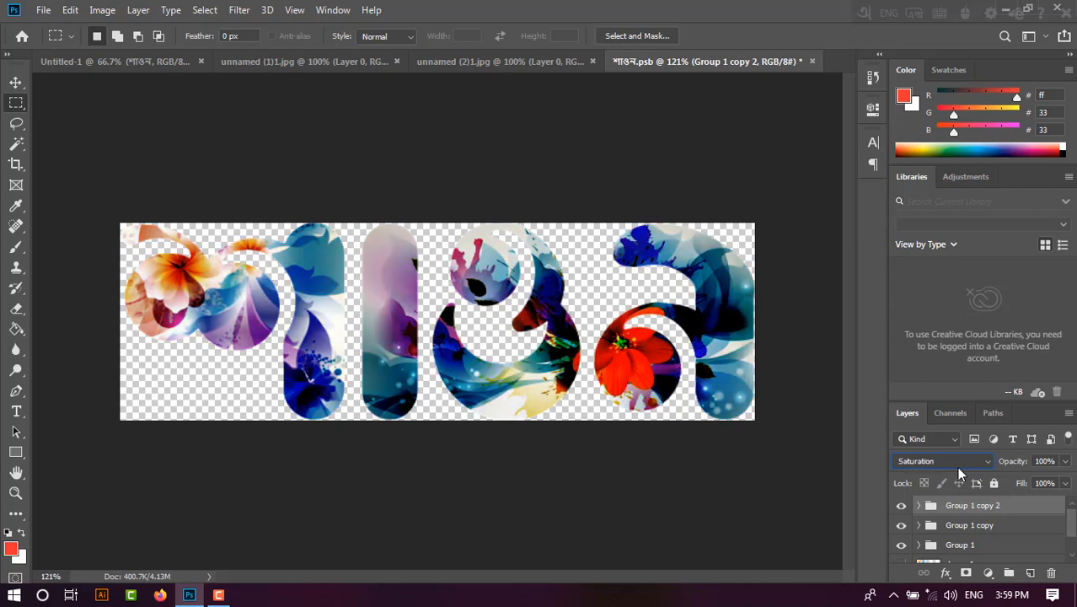
pyautogui.scroll(5, 956, 466)
pyautogui.scroll(2, 957, 466)
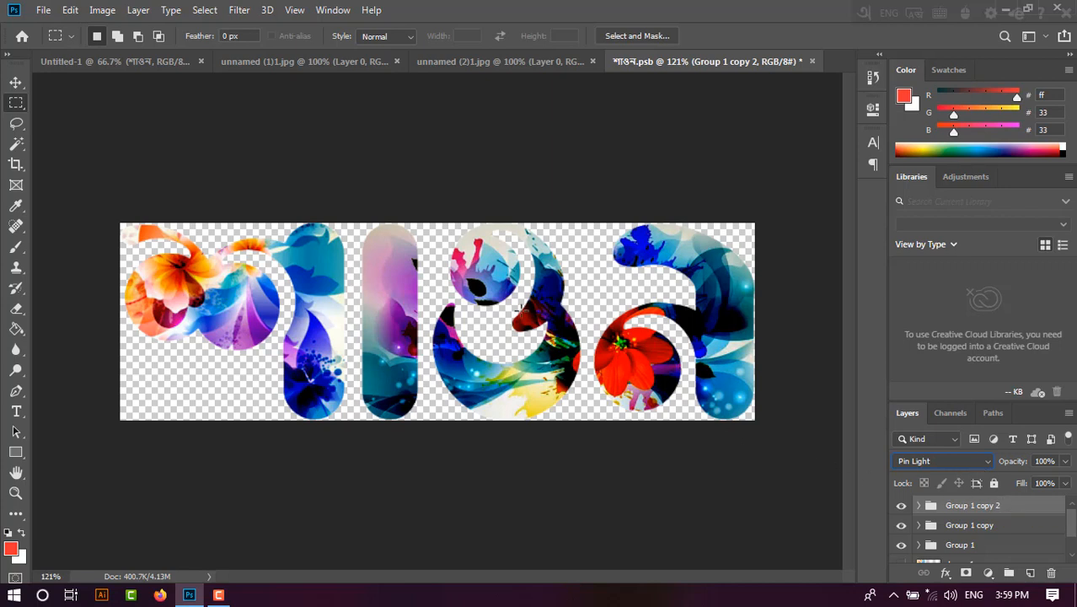
# - Group the base flower-letter group, its Linear Burn copy and its Pin Light copy together
pyautogui.scroll(-2, 1021, 521)
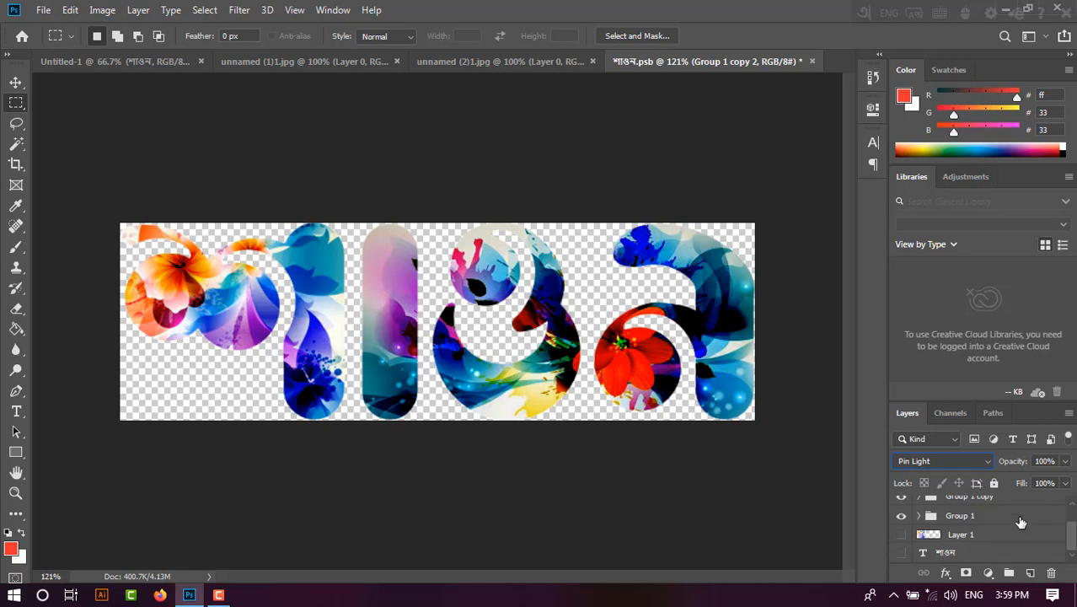
pyautogui.keyDown('ctrl'); pyautogui.click(986, 519); pyautogui.keyUp('ctrl')
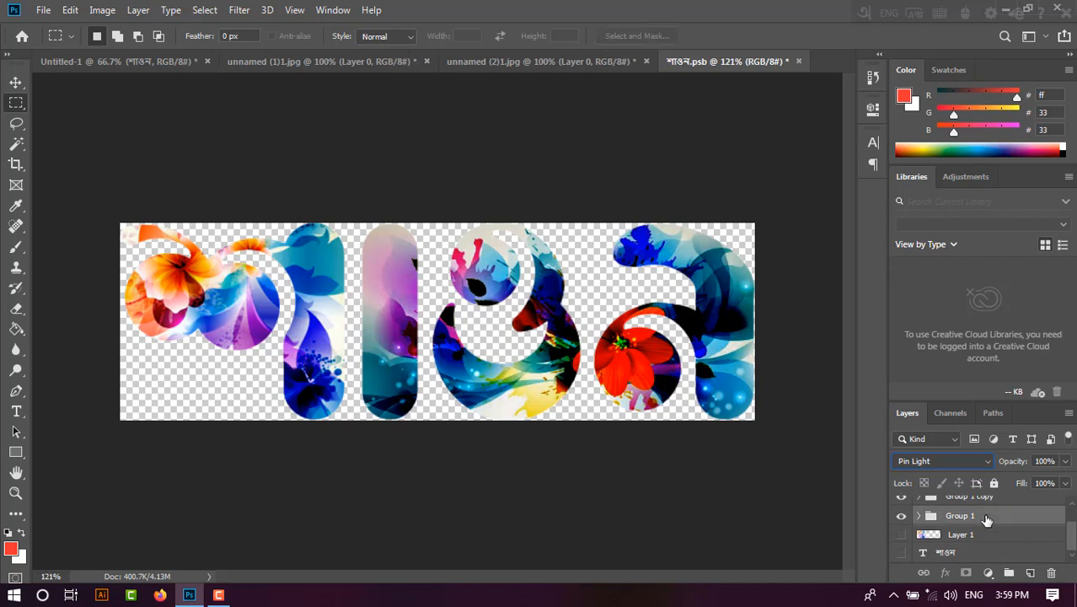
pyautogui.scroll(1, 987, 520)
pyautogui.keyDown('ctrl'); pyautogui.click(986, 517); pyautogui.keyUp('ctrl')
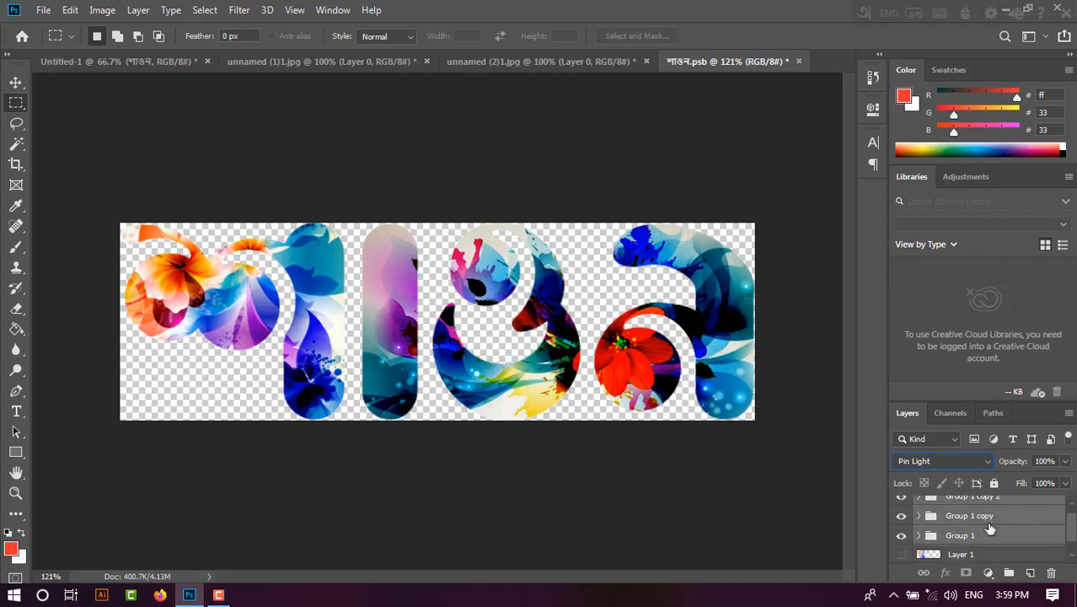
pyautogui.hotkey('ctrl', 'g')
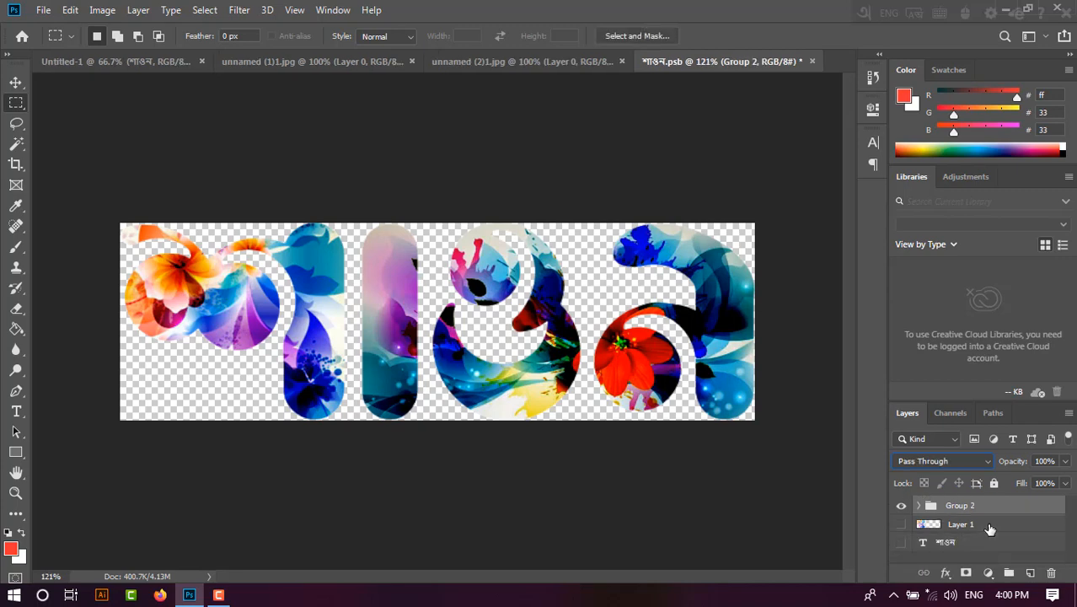
# - Add a Bevel & Emboss effect to the combined group with the Emboss style and Chisel Soft technique
pyautogui.click(946, 573)
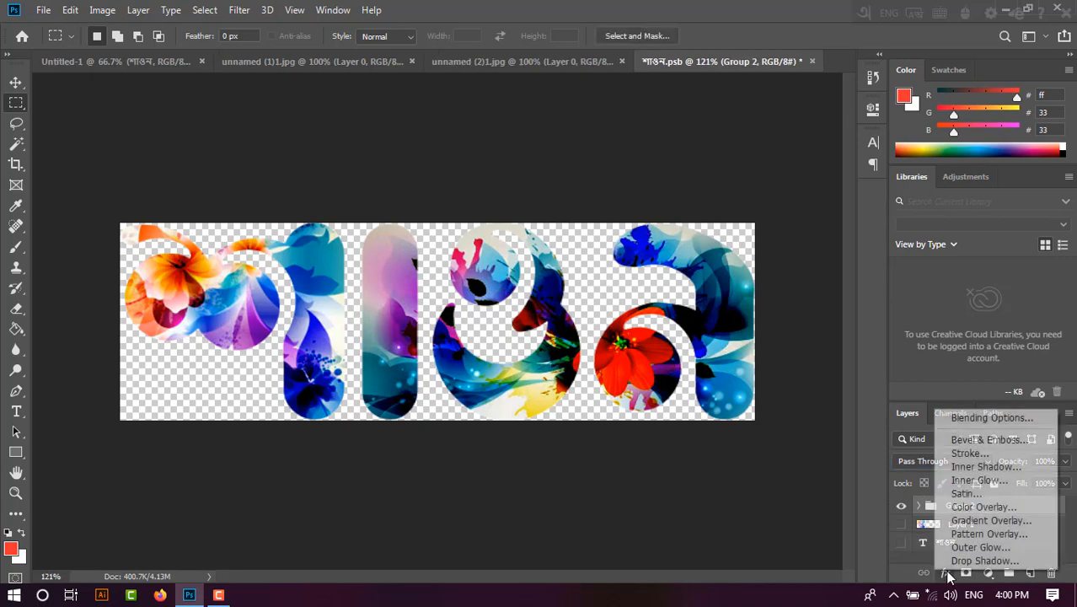
pyautogui.click(971, 436)
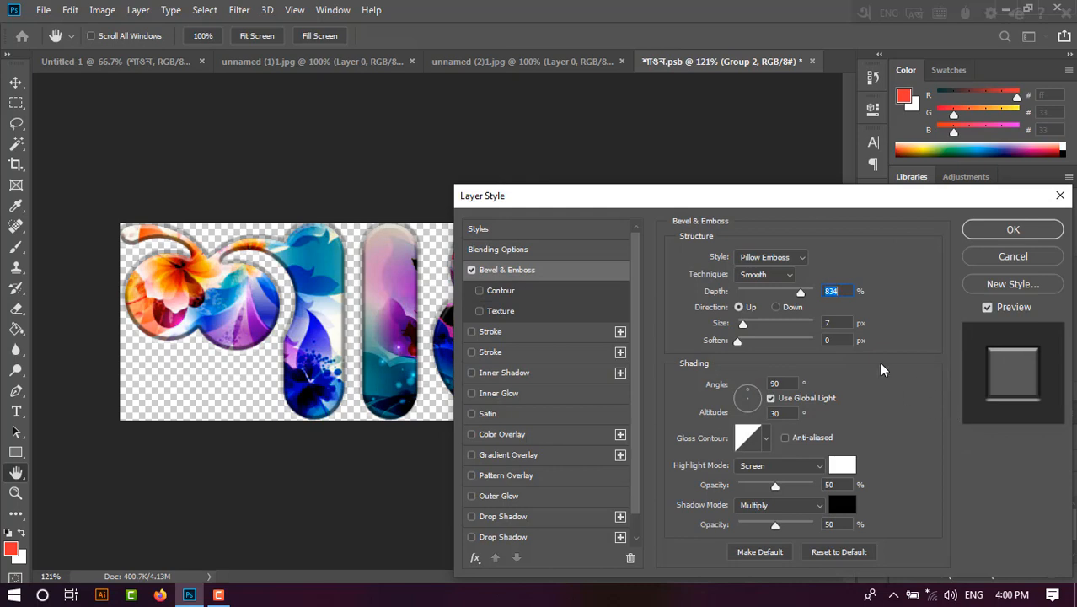
pyautogui.click(767, 258)
pyautogui.click(761, 296)
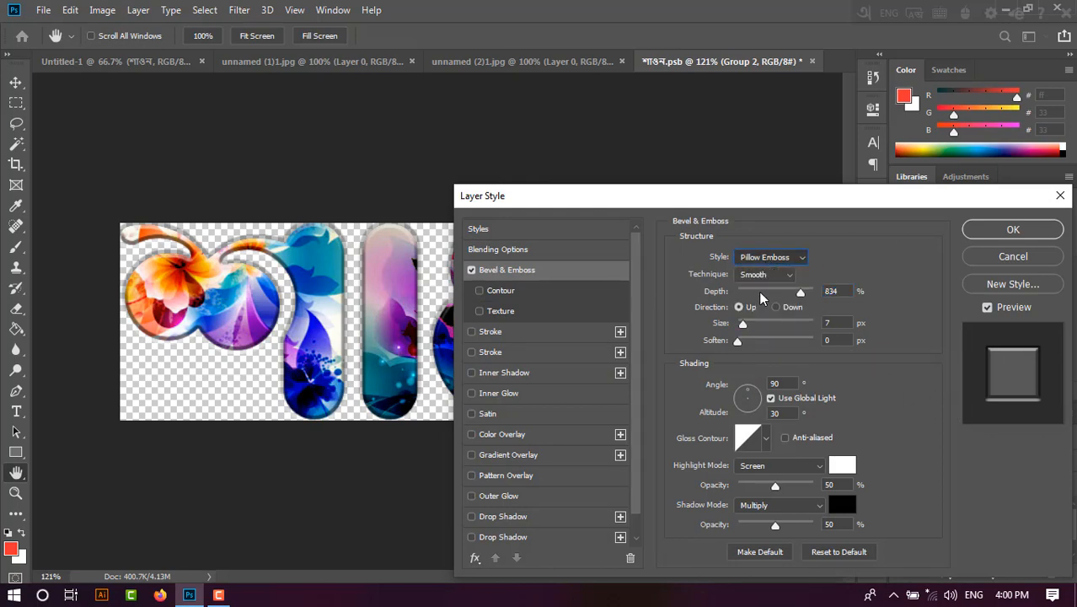
pyautogui.click(761, 277)
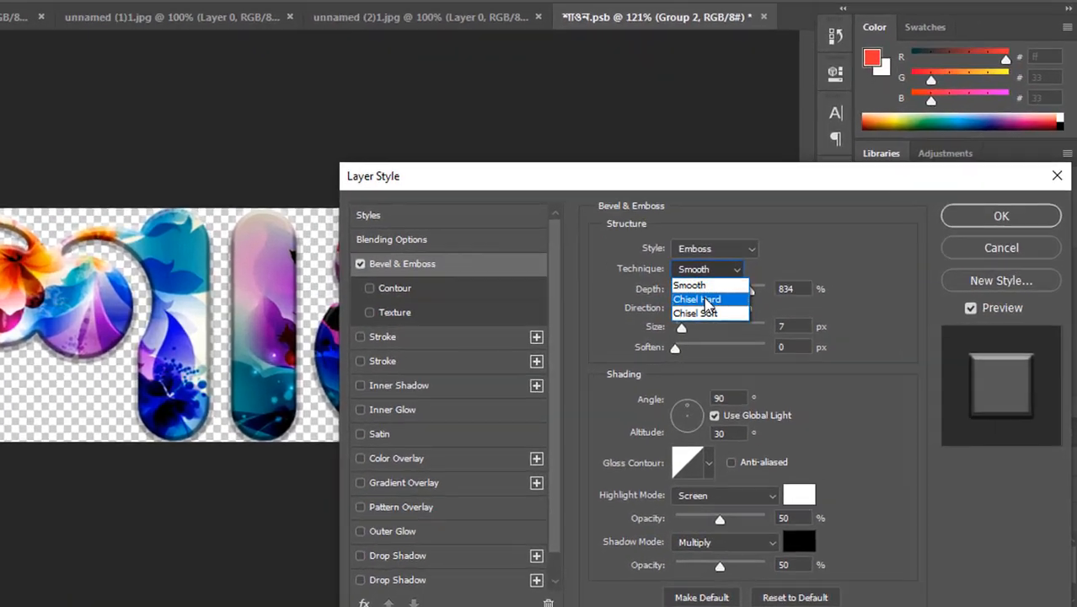
pyautogui.click(759, 292)
pyautogui.click(612, 262)
pyautogui.click(613, 312)
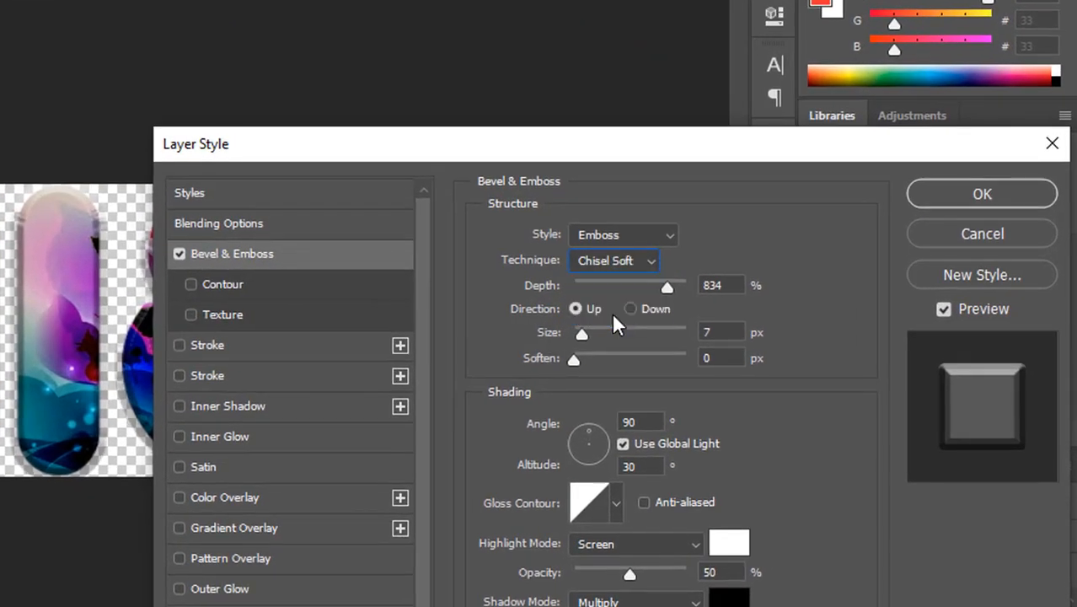
# - Try the Pillow Emboss and Outer Bevel styles, and set the bevel style to Inner Bevel
pyautogui.click(608, 234)
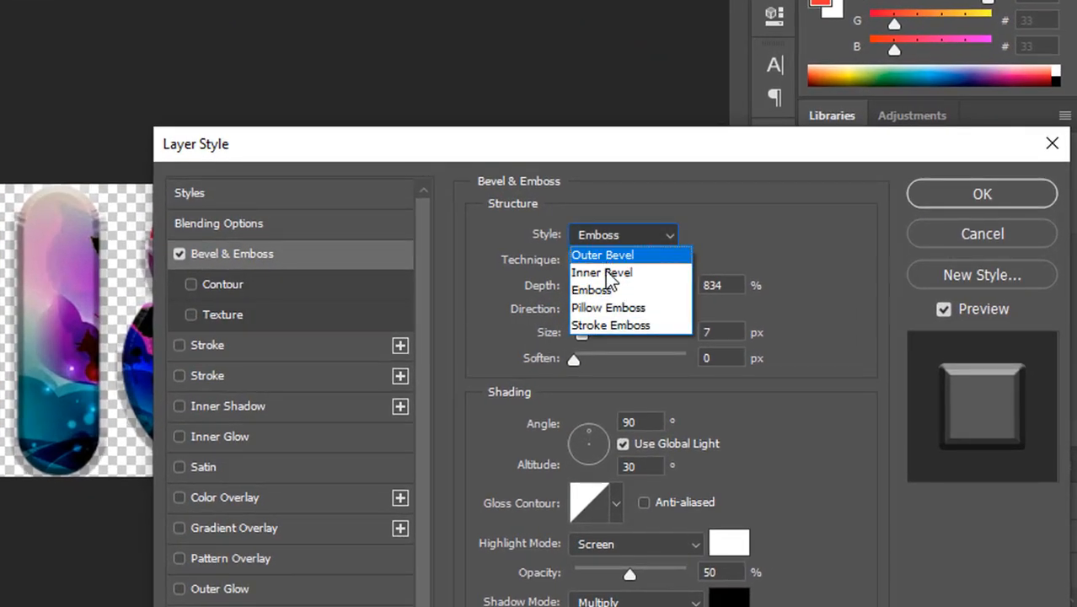
pyautogui.click(602, 306)
pyautogui.click(622, 264)
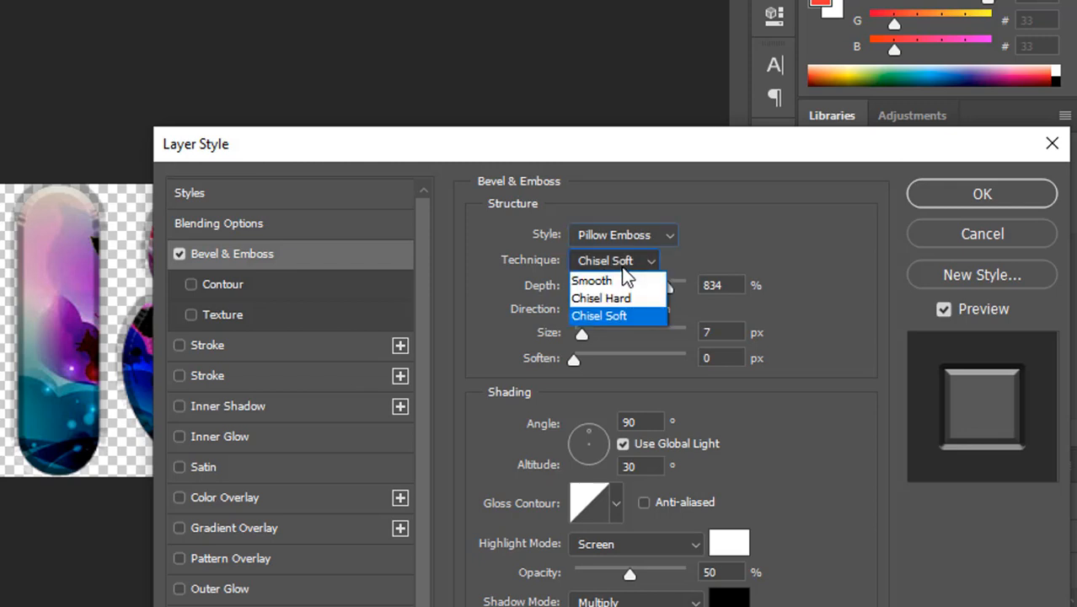
pyautogui.click(622, 239)
pyautogui.click(625, 234)
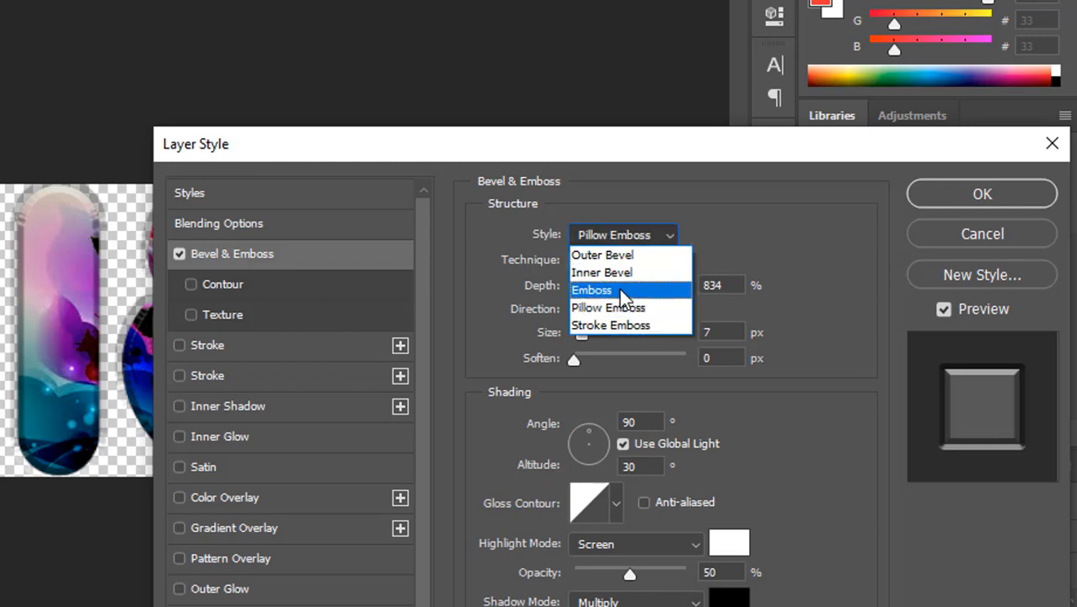
pyautogui.click(609, 254)
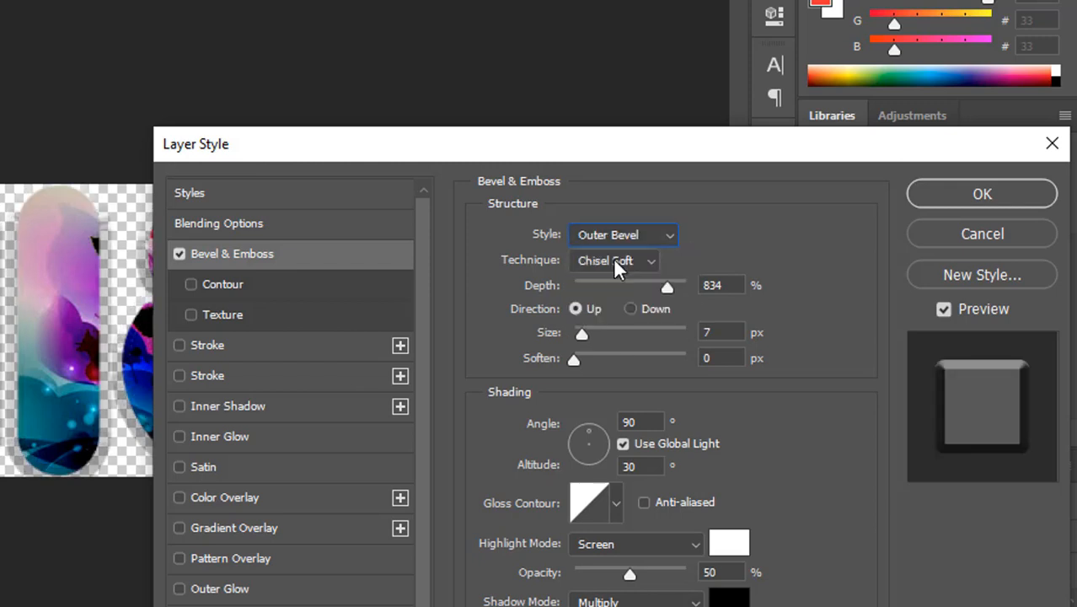
pyautogui.click(616, 233)
pyautogui.click(623, 271)
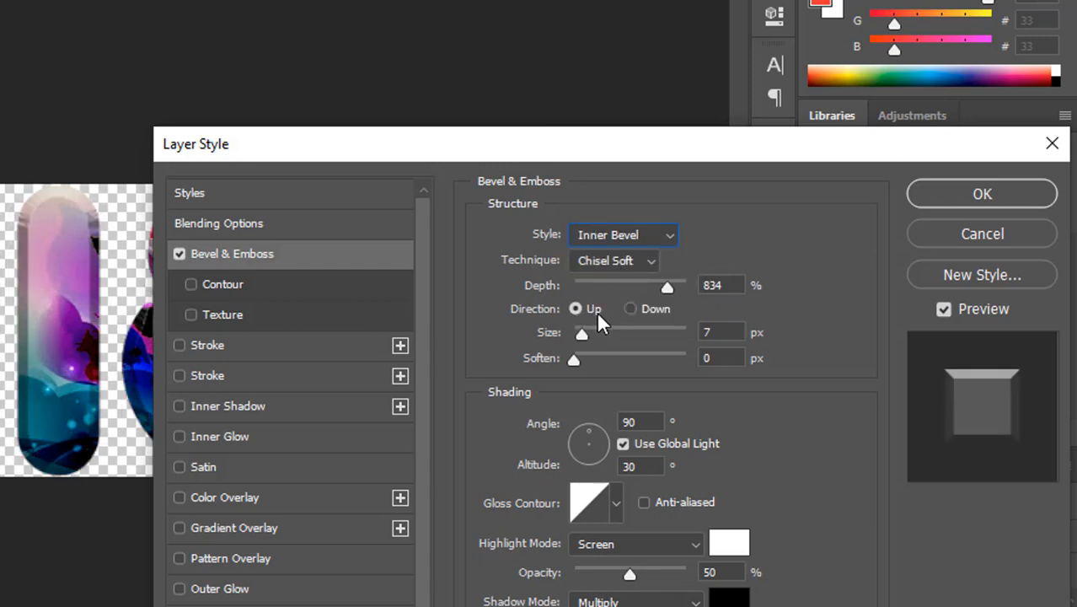
# - Try the bevel's Down direction, switch back to Up, and set both Size and Soften to 8 px
pyautogui.click(632, 309)
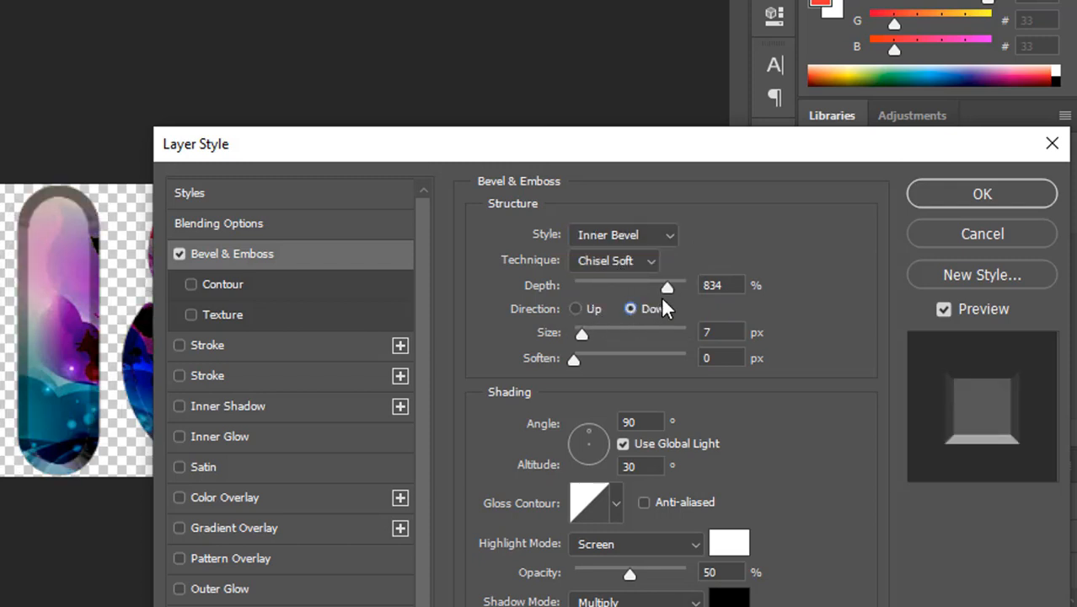
pyautogui.click(578, 309)
pyautogui.moveTo(582, 331); pyautogui.dragTo(615, 361)
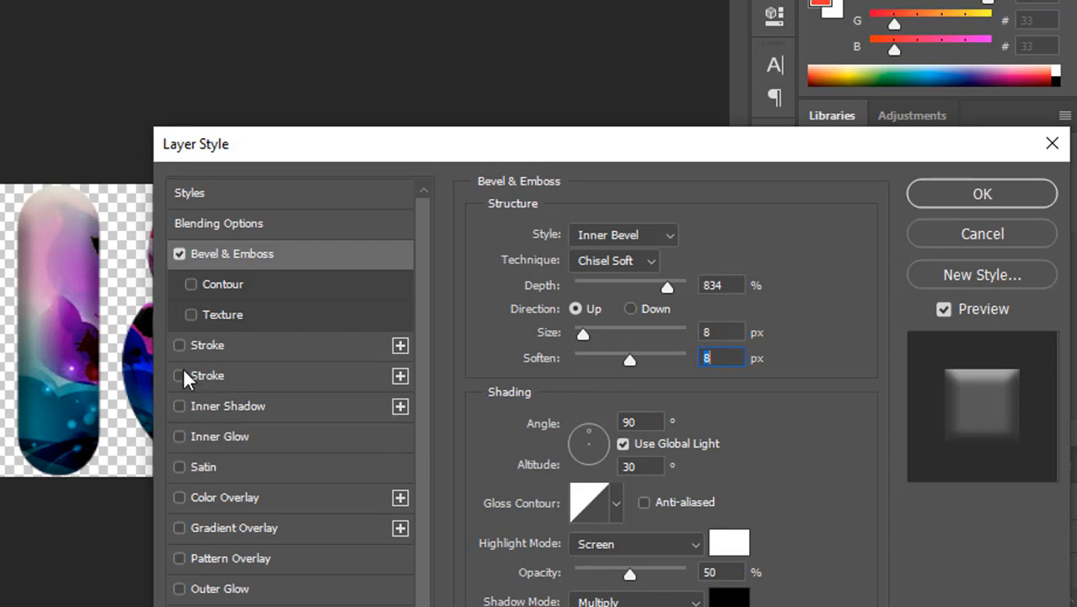
# - Enable the first stroke and color it yellow, #fff200, with a CMYK yellow value of 100%
pyautogui.click(203, 347)
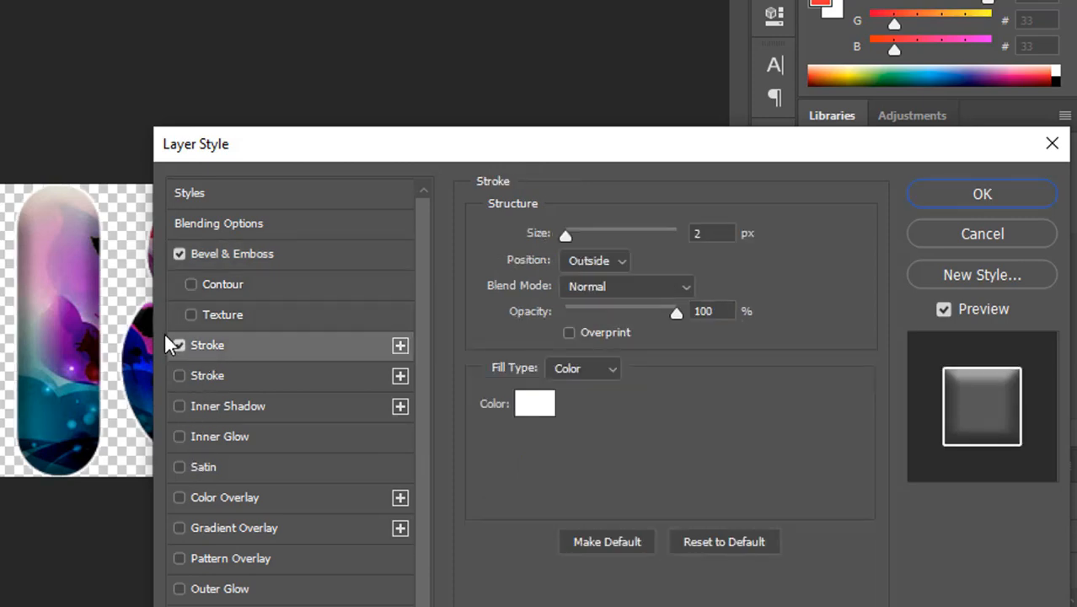
pyautogui.click(536, 404)
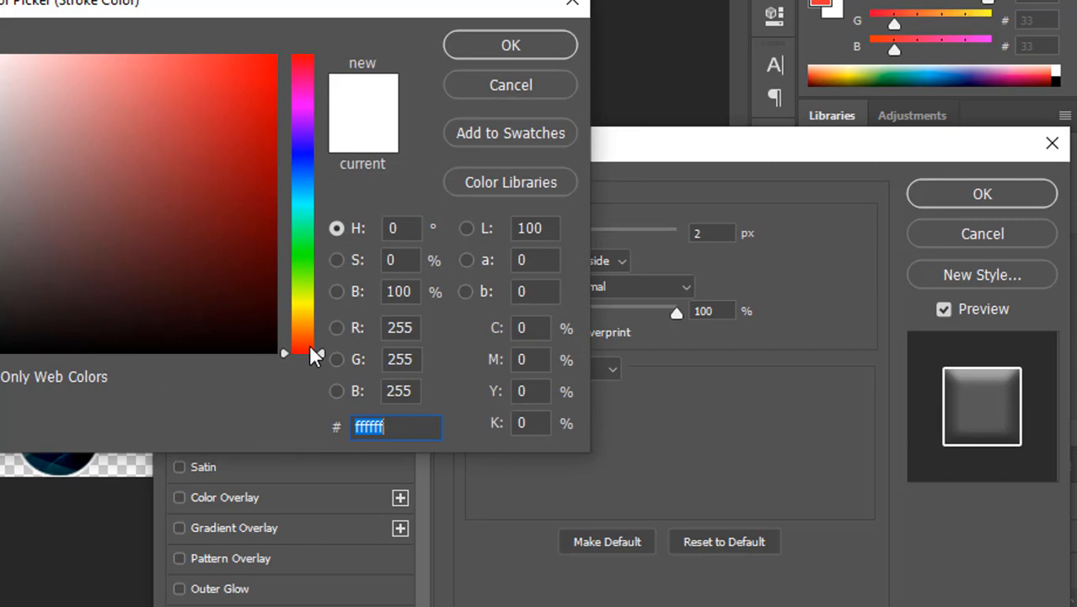
pyautogui.click(308, 301)
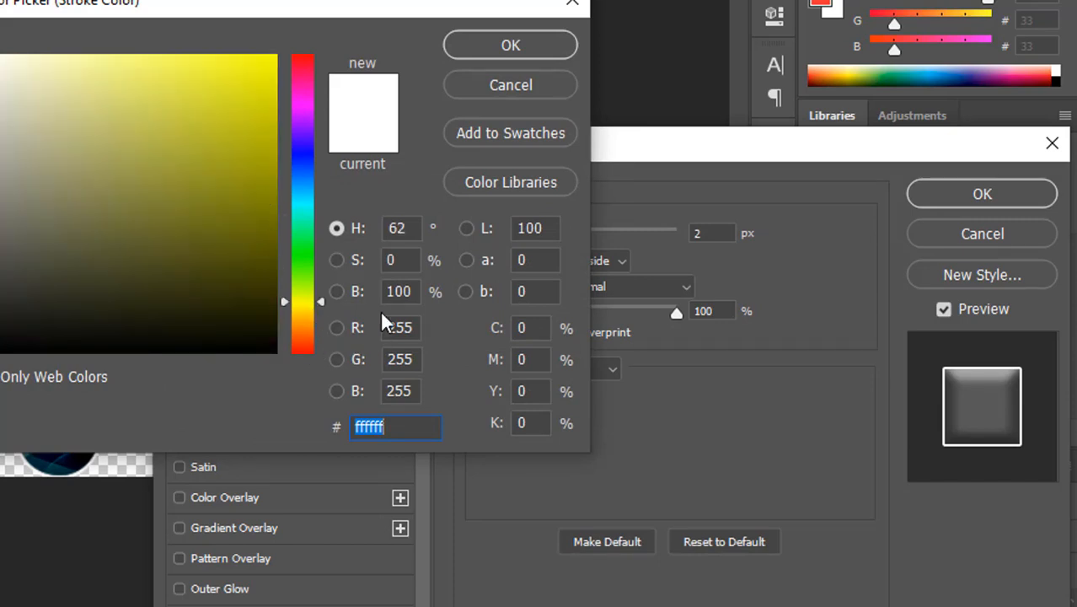
pyautogui.click(532, 393)
pyautogui.write('100')
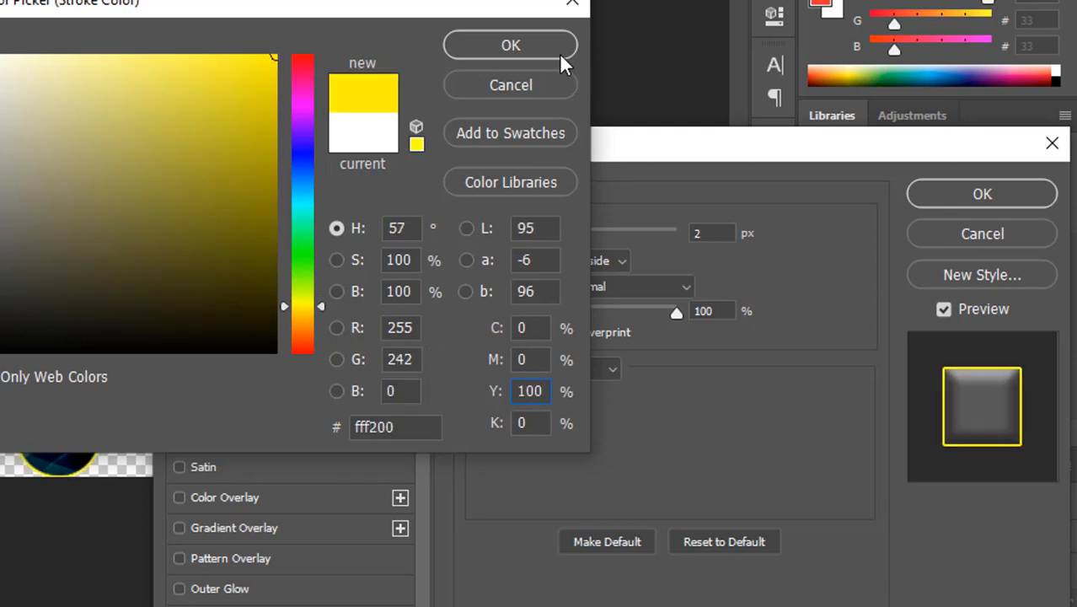
pyautogui.click(510, 46)
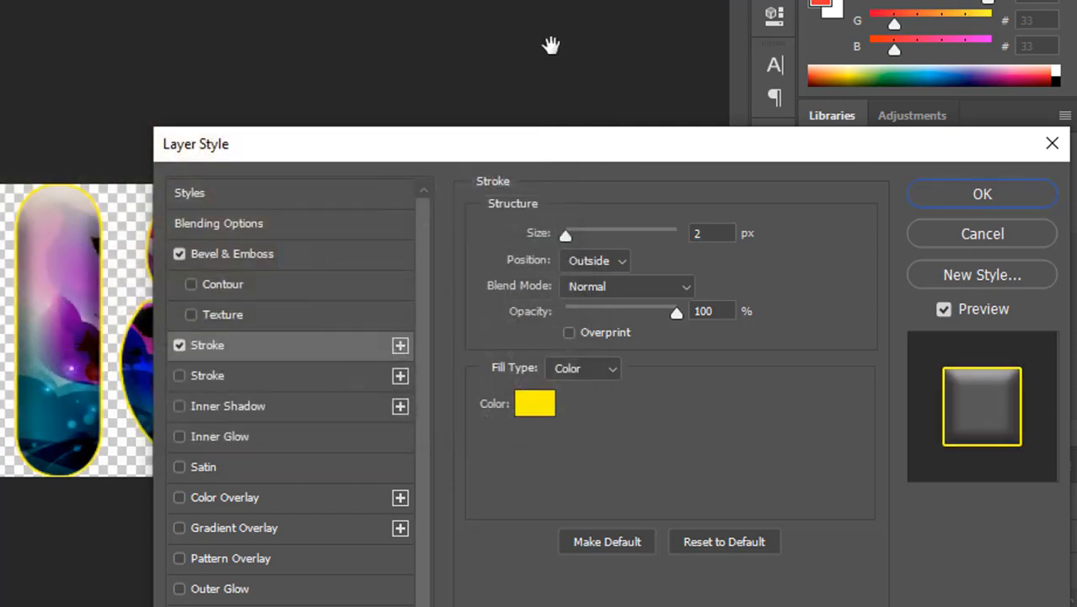
# - Enable the second stroke and change its color to light pink, #f68898
pyautogui.click(180, 376)
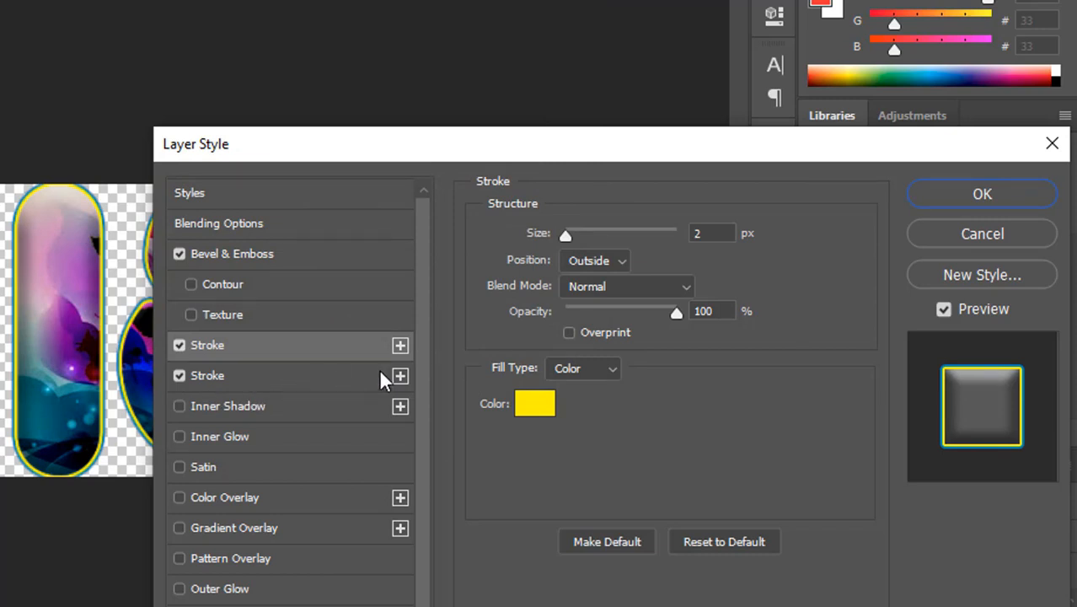
pyautogui.click(243, 377)
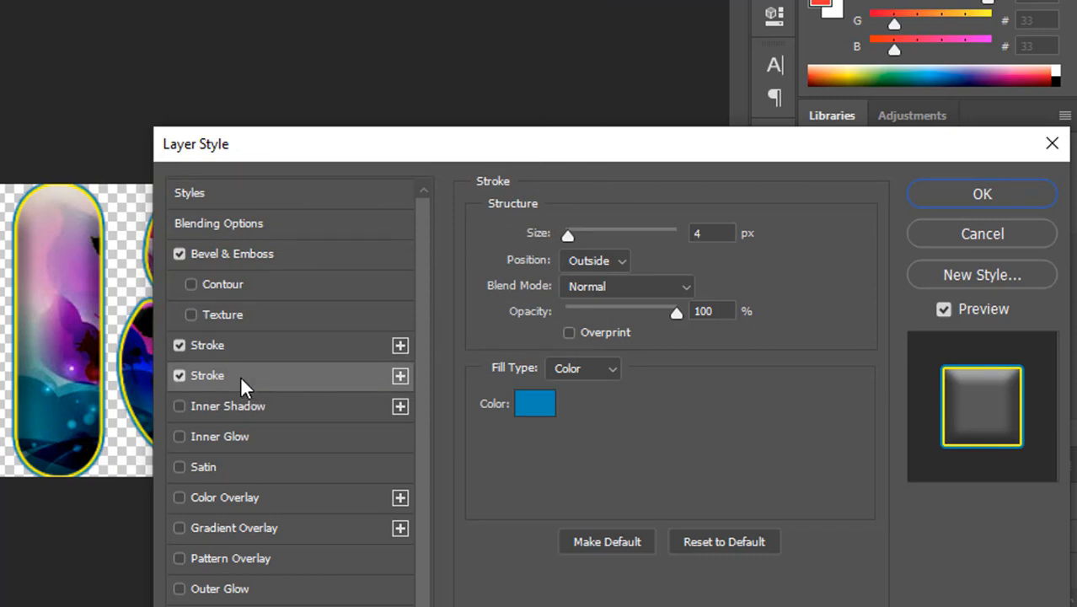
pyautogui.click(541, 399)
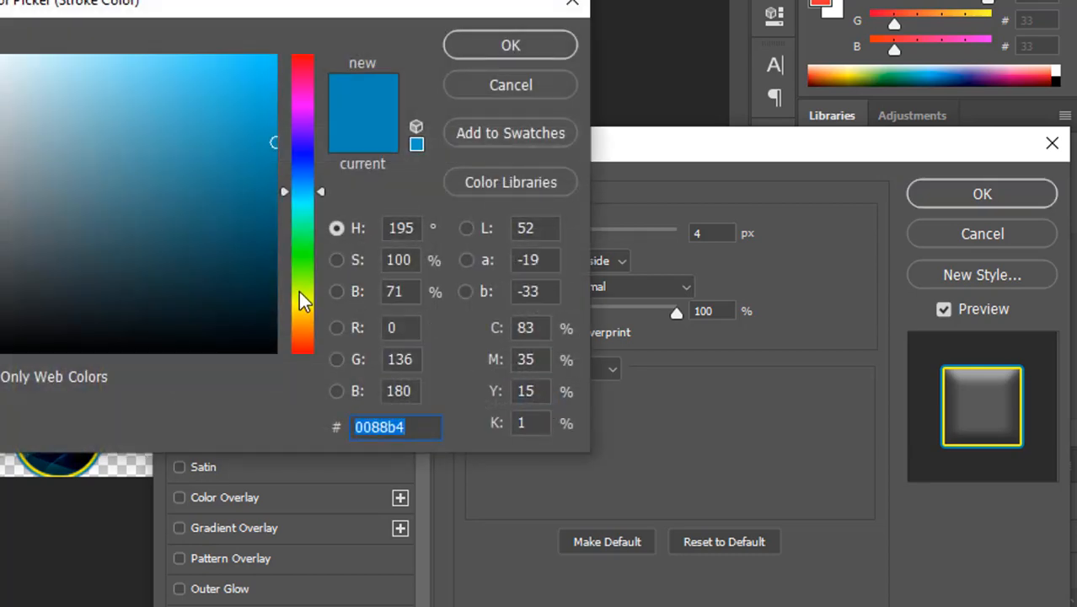
pyautogui.click(305, 60)
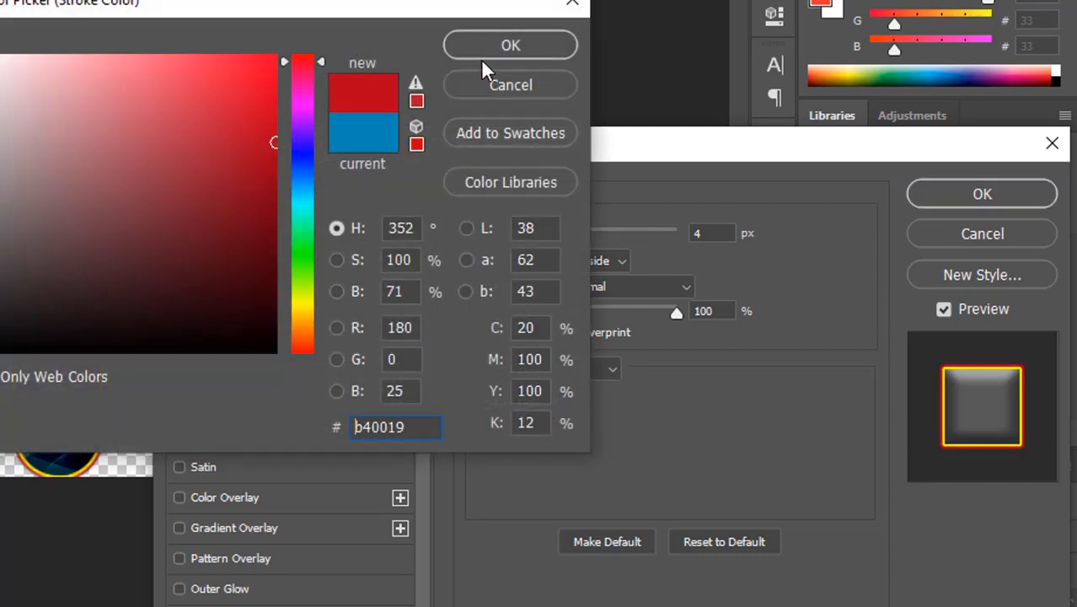
pyautogui.moveTo(143, 58); pyautogui.dragTo(114, 67)
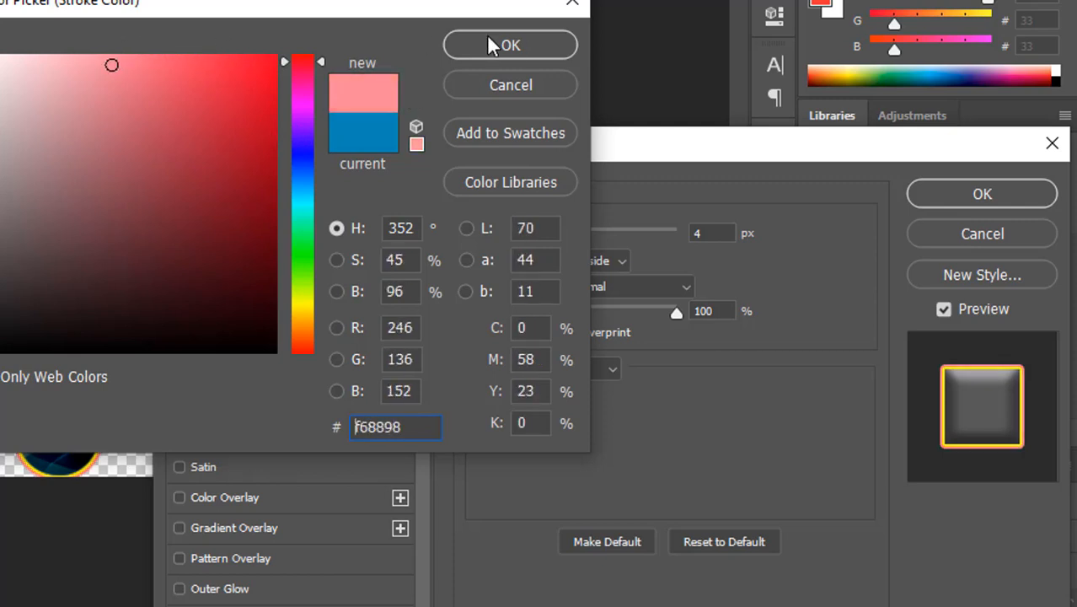
pyautogui.click(506, 47)
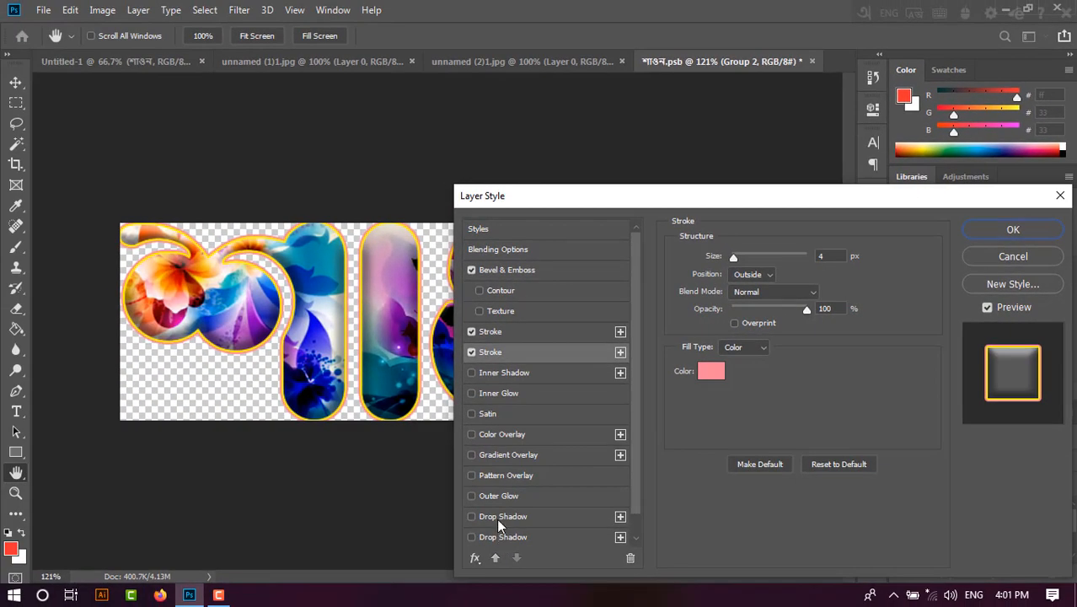
# - Enable both drop shadows on the combined group and apply the layer style
pyautogui.click(474, 515)
pyautogui.click(472, 538)
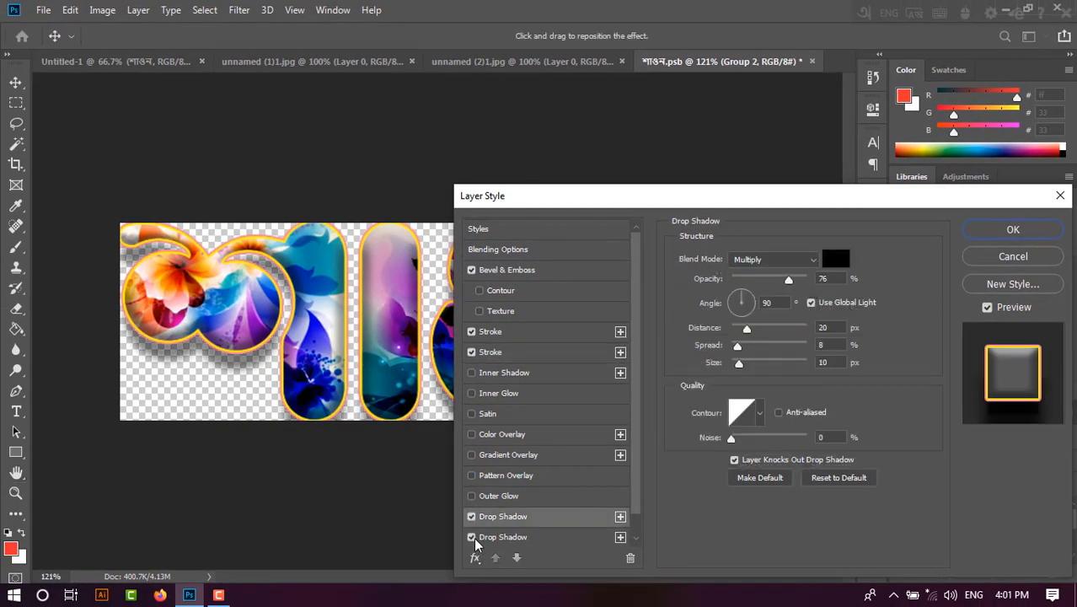
pyautogui.click(472, 538)
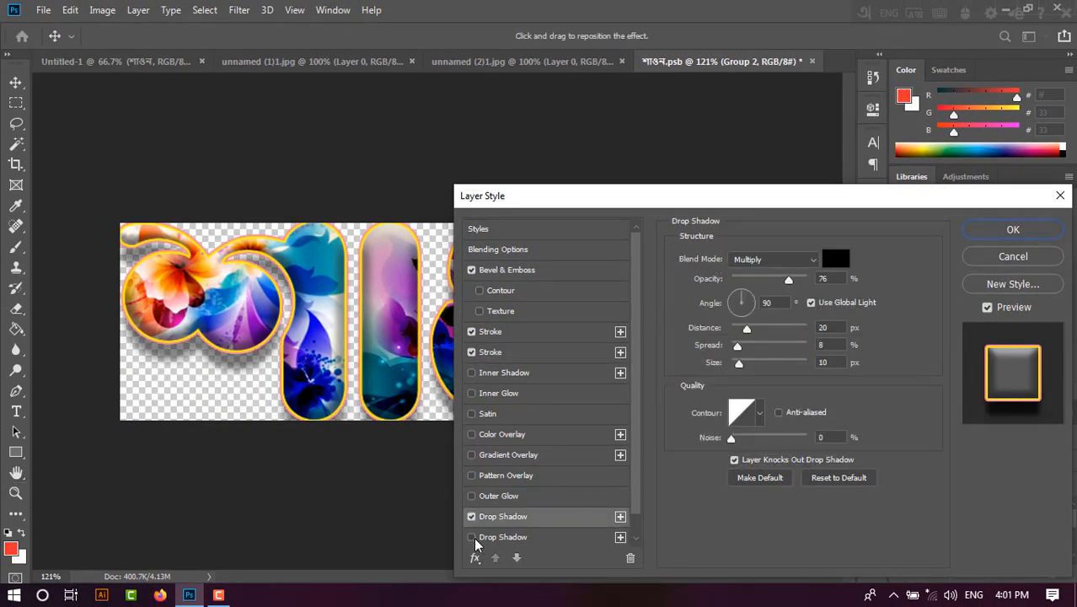
pyautogui.click(542, 538)
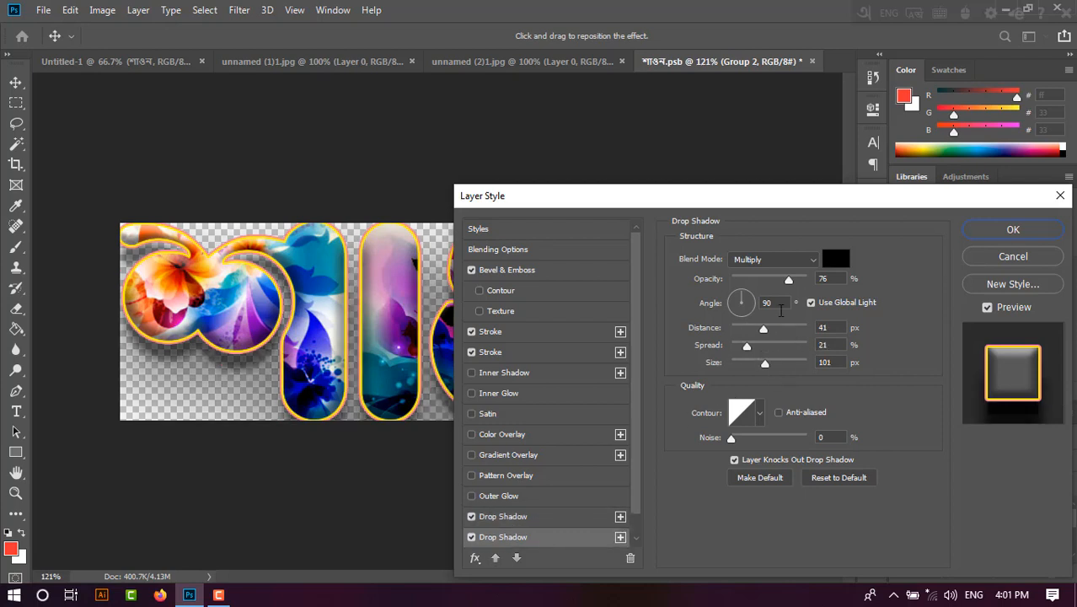
pyautogui.click(1015, 229)
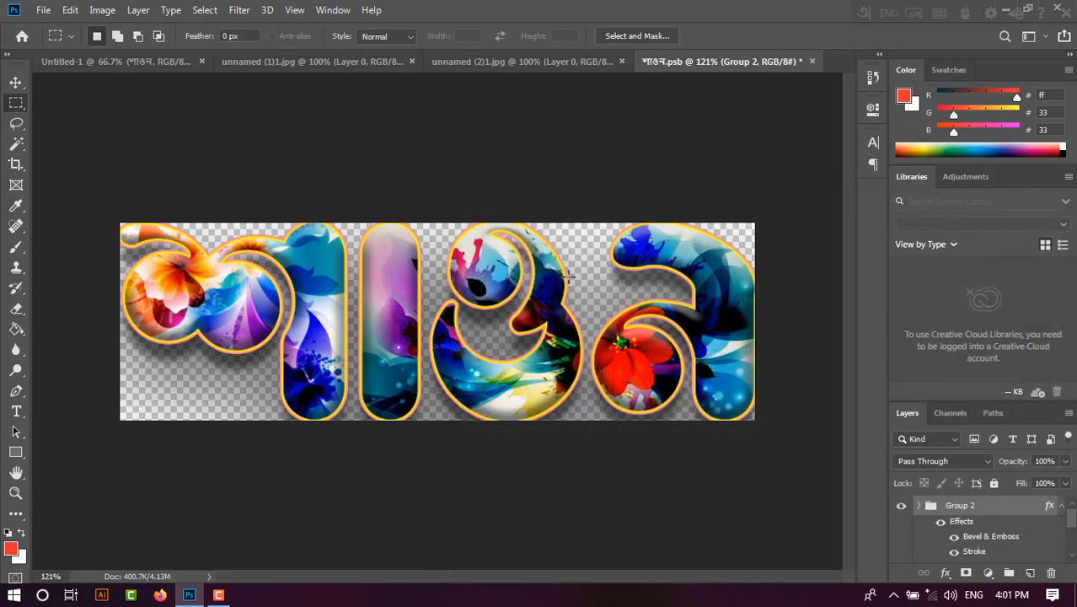
# - Save the letter document, check the updated lettering in Untitled-1, and return to the letter group's drop shadow effects
pyautogui.hotkey('ctrl', 's')
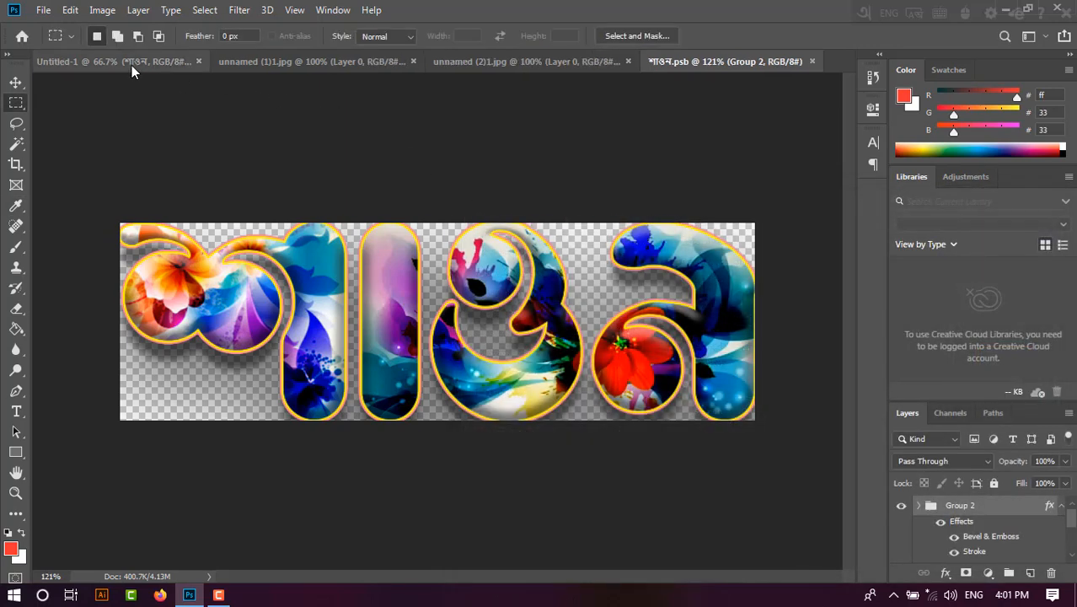
pyautogui.click(131, 65)
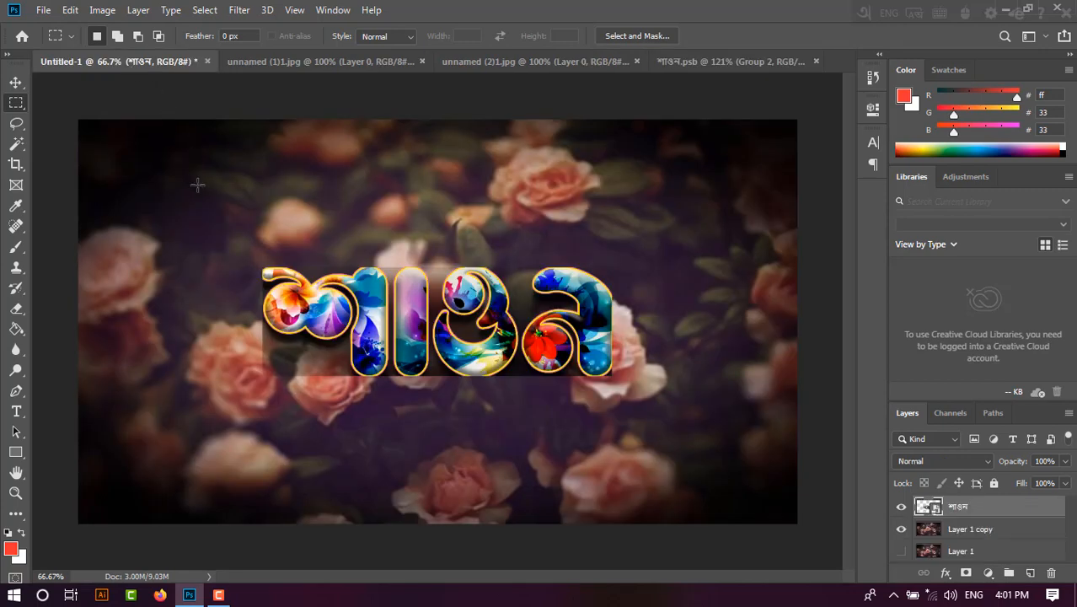
pyautogui.click(461, 63)
pyautogui.click(679, 67)
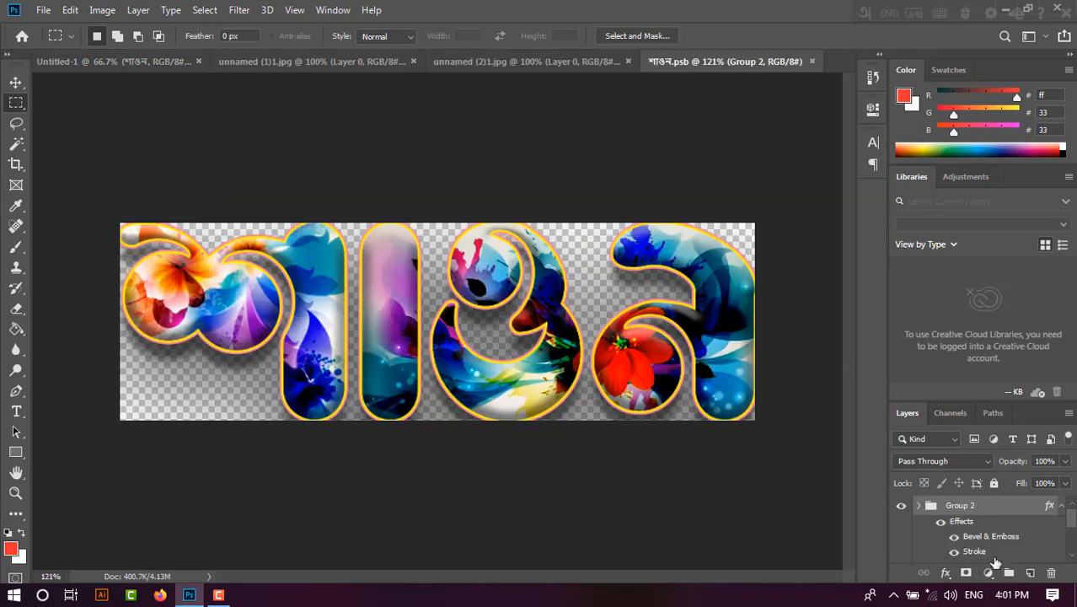
pyautogui.scroll(-3, 982, 552)
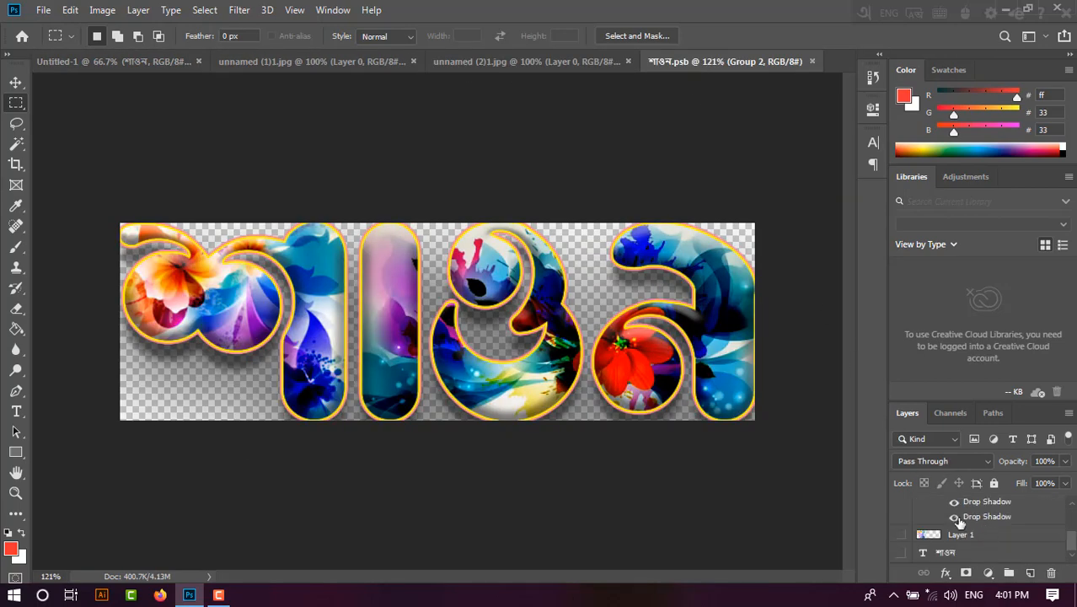
# - Hide the lower drop shadow on Group 2 in the letter document, save it, and return to Untitled-1
pyautogui.click(954, 516)
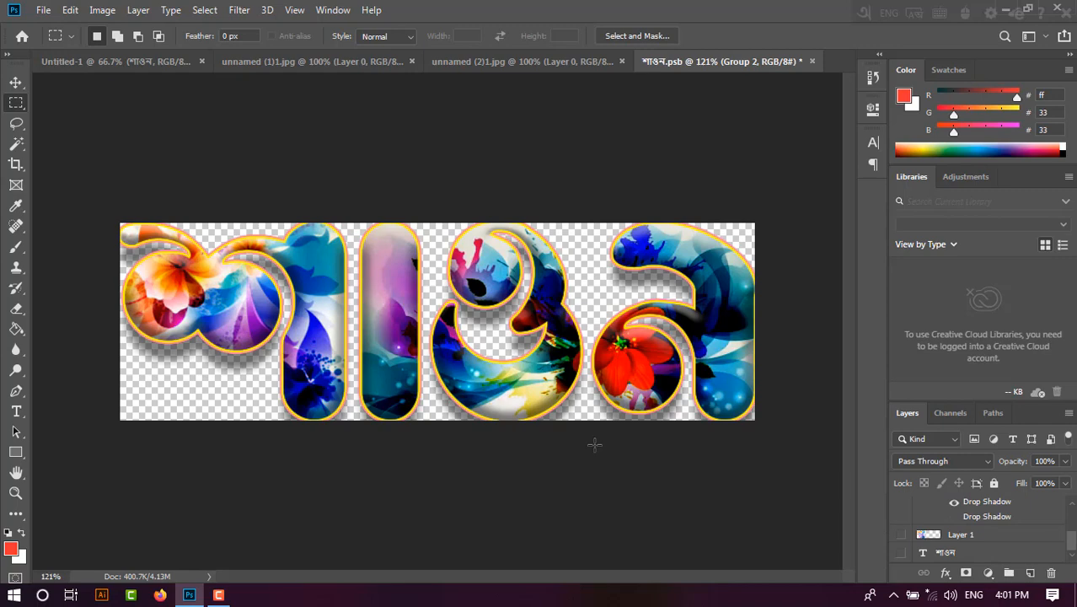
pyautogui.hotkey('ctrl', 's')
pyautogui.click(129, 61)
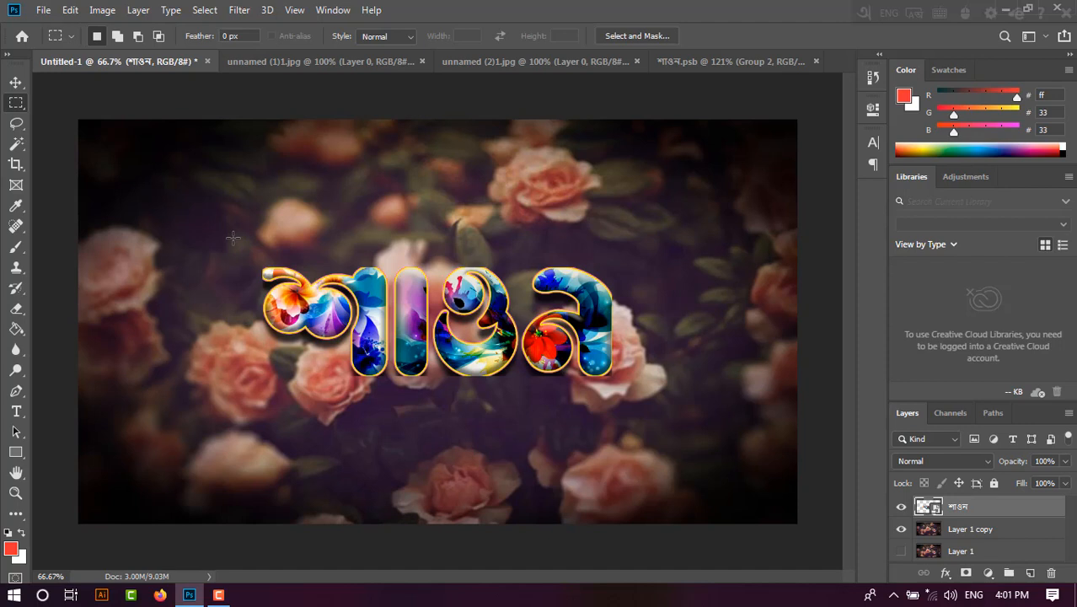
# - Enlarge the lettering proportionally about its center so it spans most of the rose background's width
pyautogui.click(15, 84)
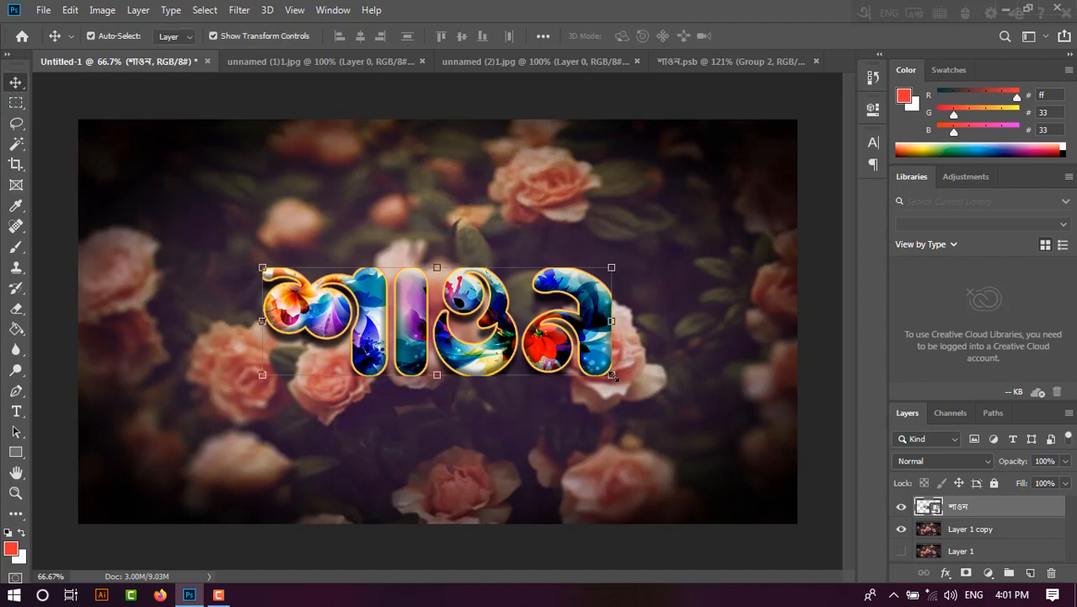
pyautogui.moveTo(611, 375); pyautogui.dragTo(689, 415)
pyautogui.hotkey('ctrl', 'z')
pyautogui.press('Return')
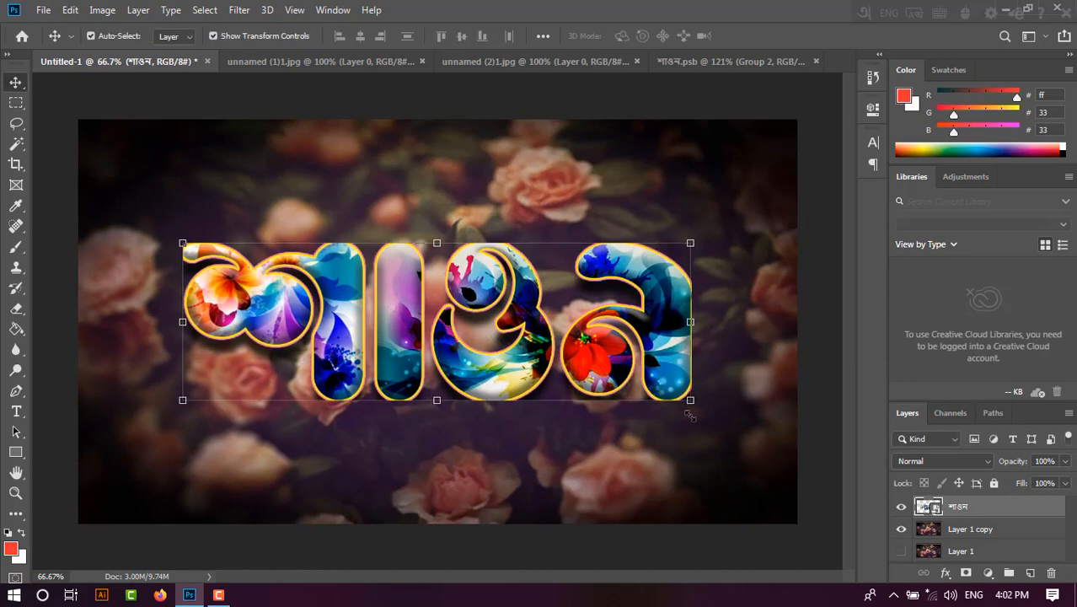
pyautogui.click(17, 103)
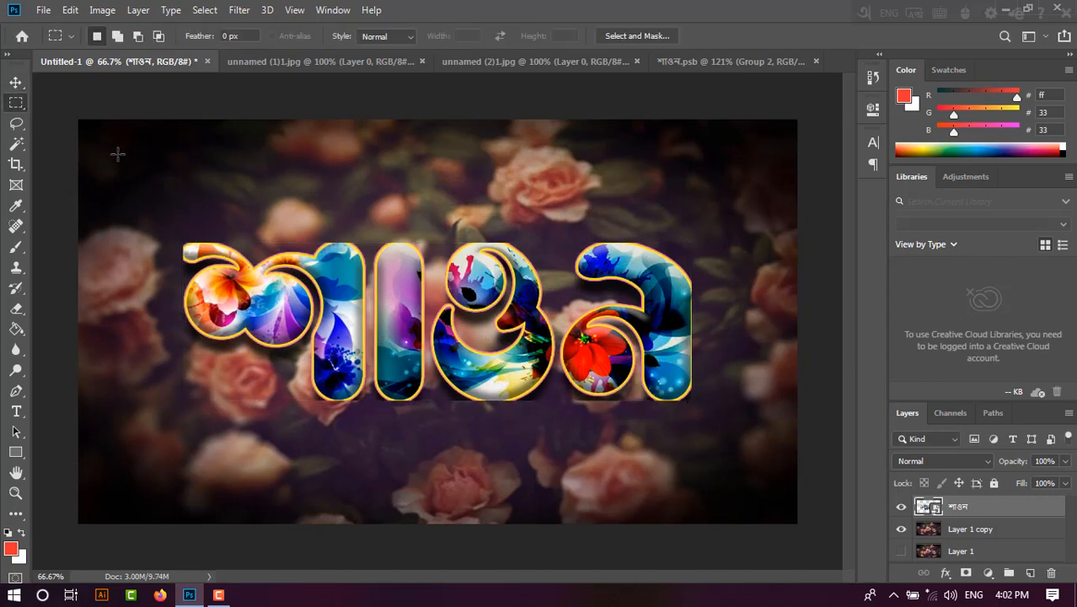
# - Reopen the lettering's smart object contents, hide Group 2's remaining drop shadow, and check the lettering in Untitled-1
pyautogui.doubleClick(920, 514)
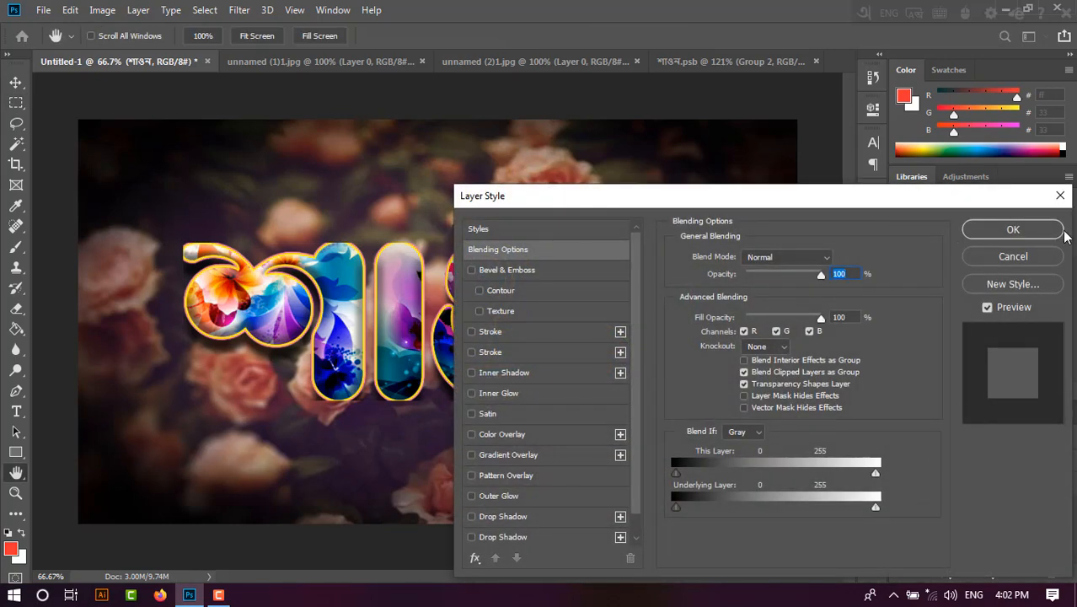
pyautogui.click(1052, 256)
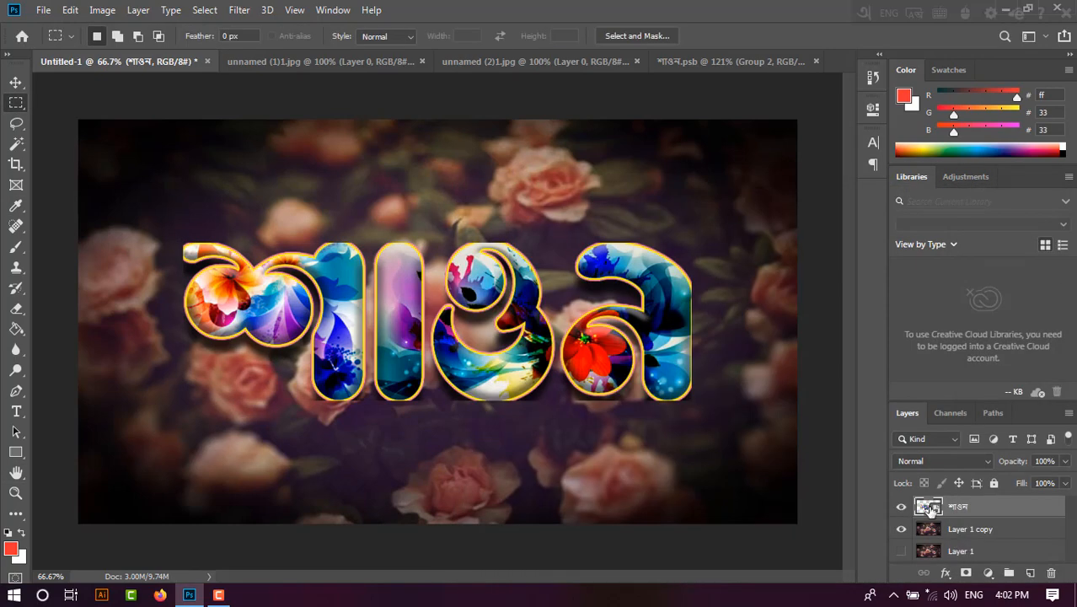
pyautogui.doubleClick(928, 508)
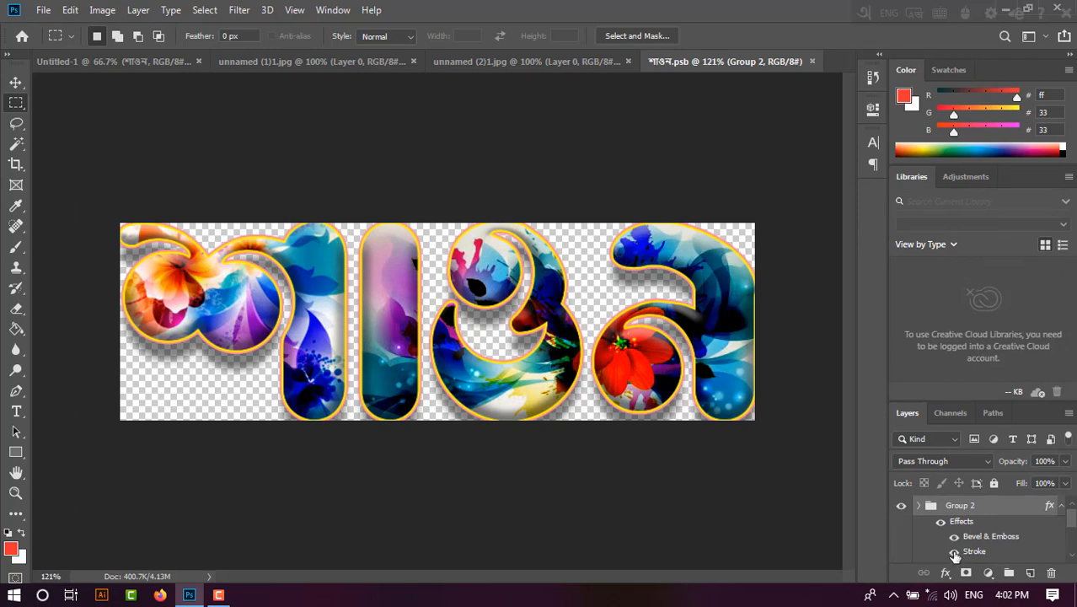
pyautogui.scroll(-3, 955, 555)
pyautogui.click(953, 503)
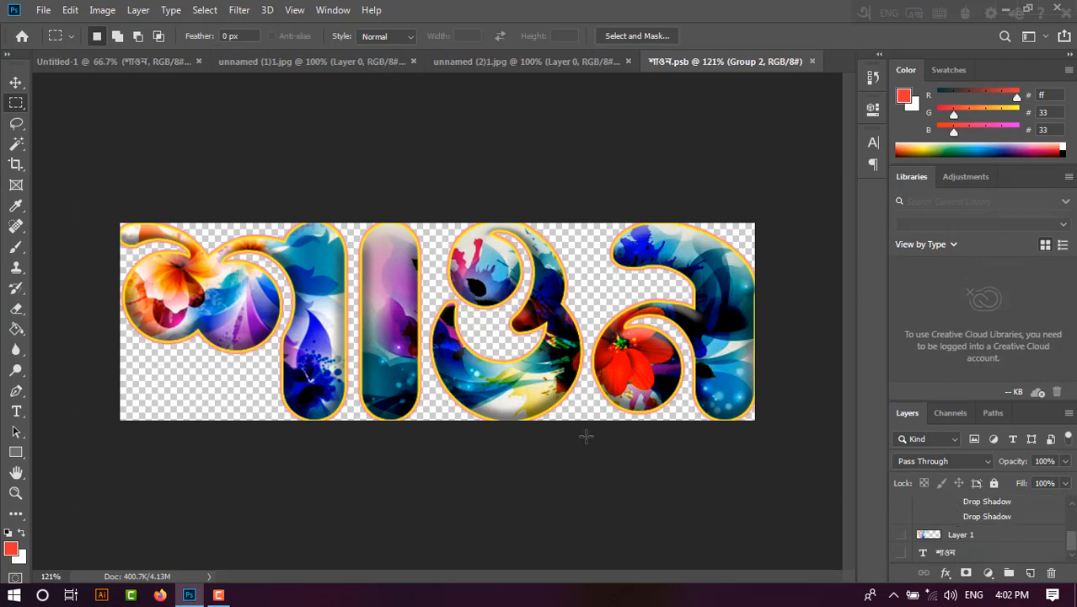
pyautogui.click(289, 63)
pyautogui.click(148, 61)
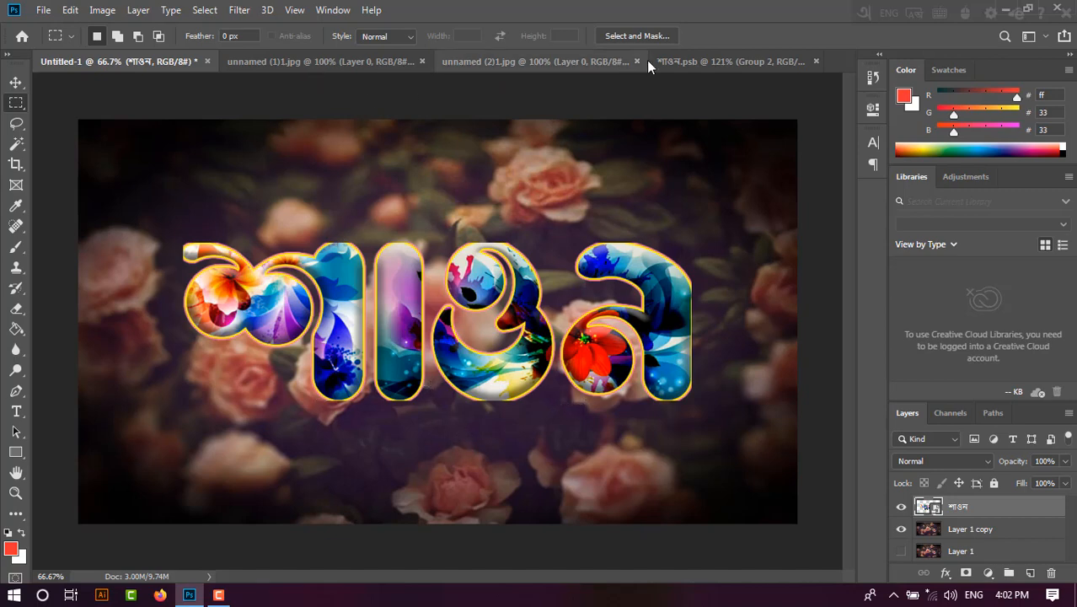
# - Scale Group 2 in the letter document to about 91% around its center, leaving a margin inside the canvas
pyautogui.click(699, 61)
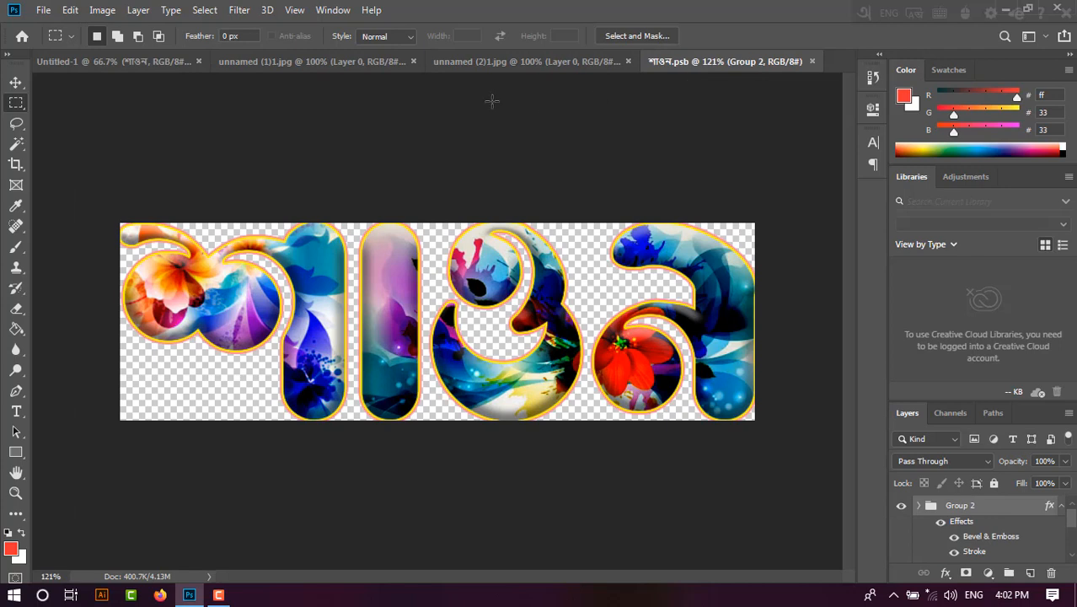
pyautogui.click(16, 82)
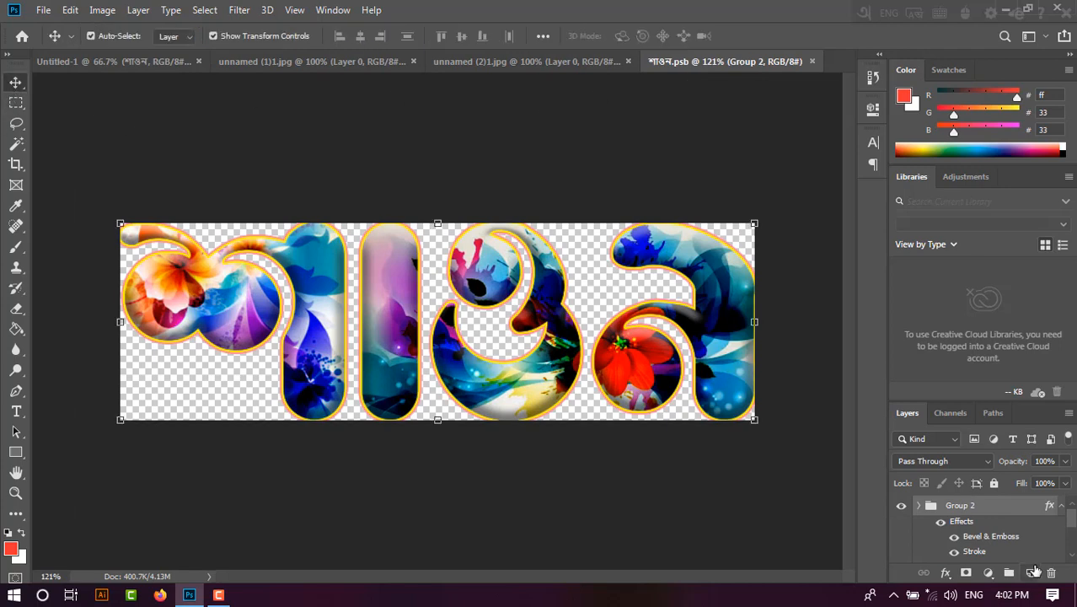
pyautogui.click(1061, 506)
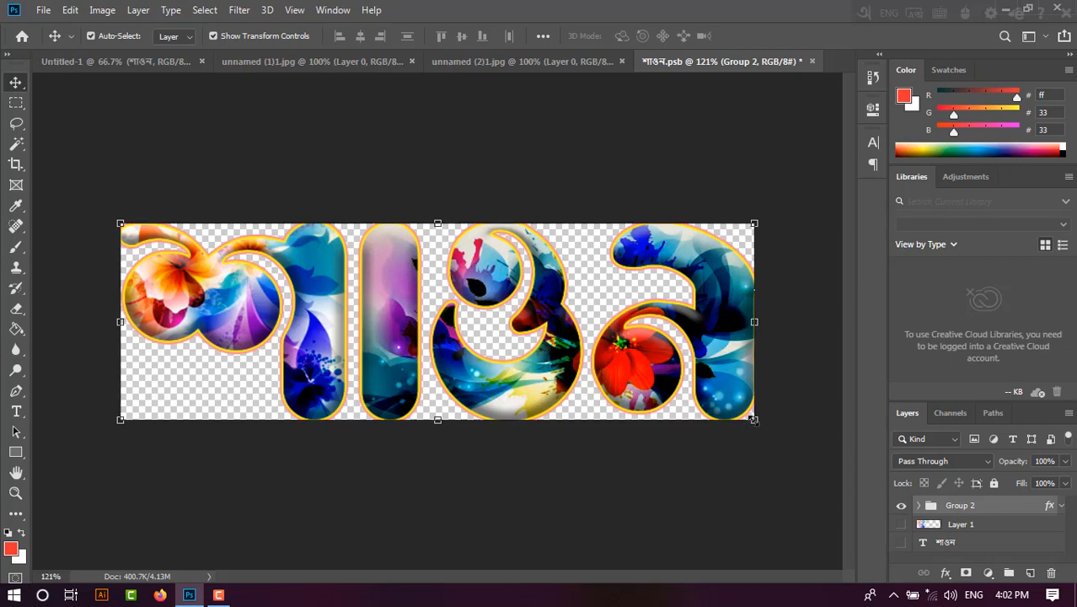
pyautogui.moveTo(752, 419); pyautogui.dragTo(719, 409)
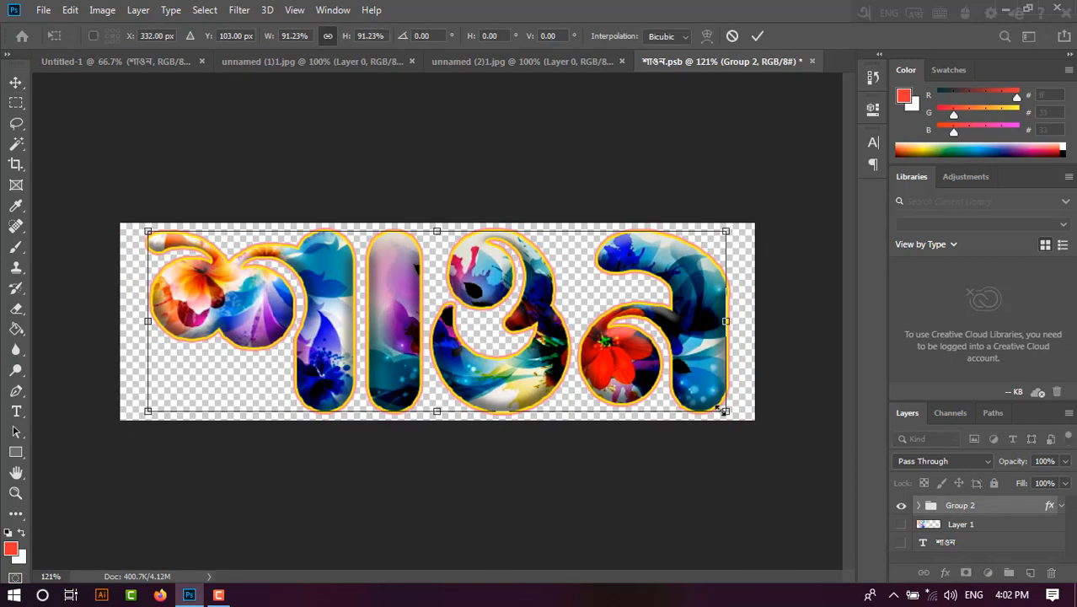
pyautogui.press('Return')
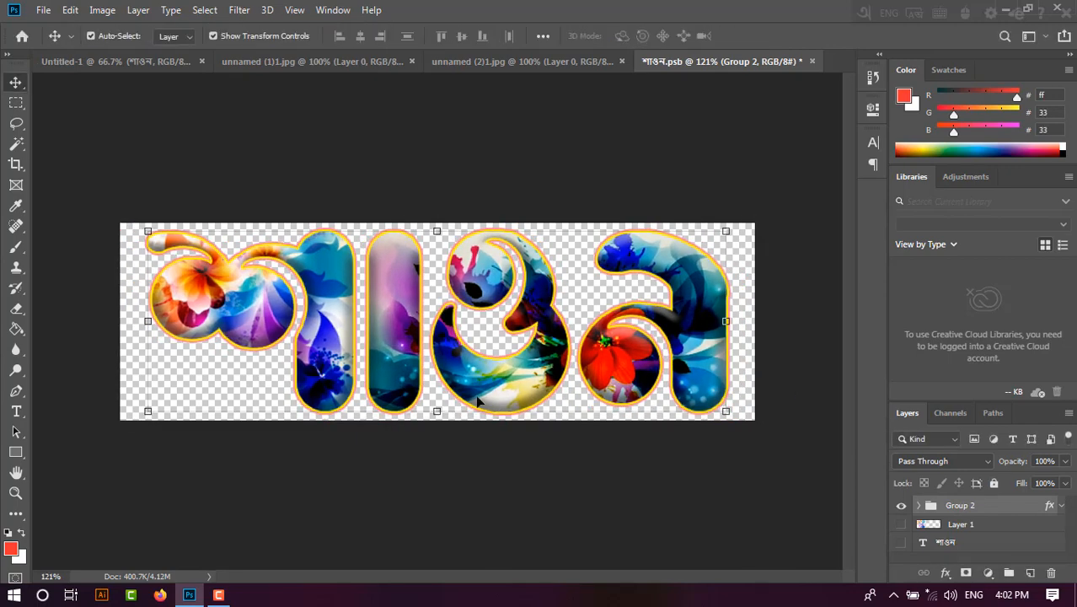
pyautogui.click(16, 102)
# - Save the letter document and check the updated lettering in Untitled-1
pyautogui.hotkey('ctrl', 's')
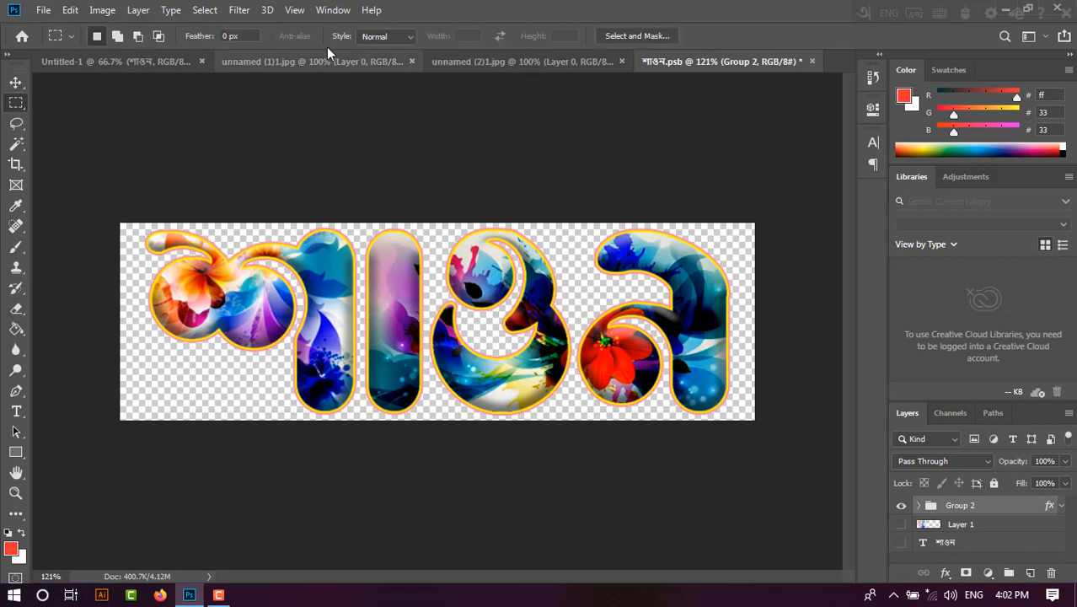
pyautogui.click(166, 56)
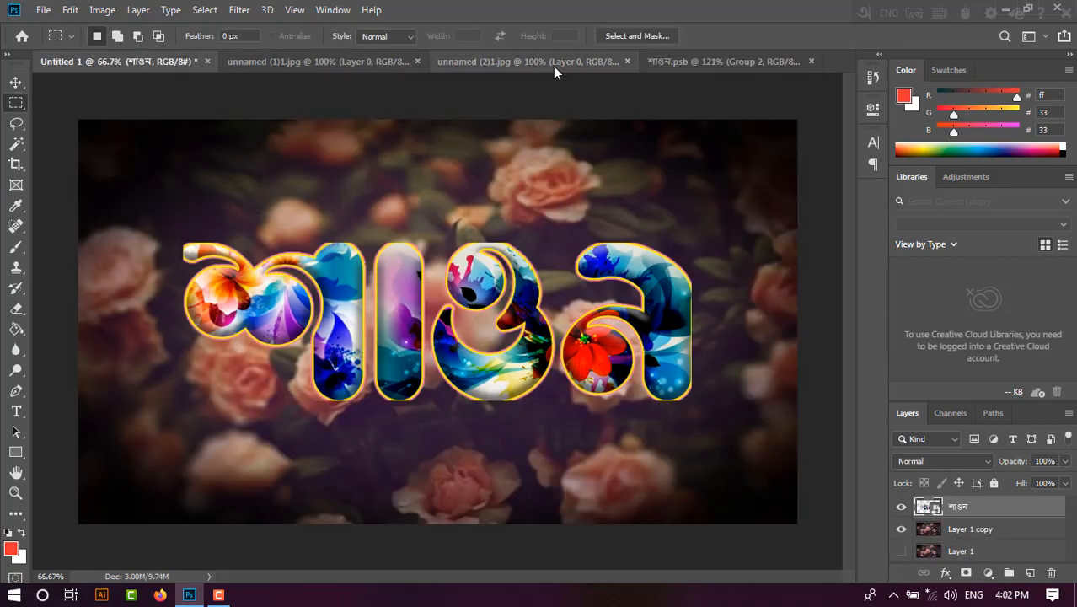
pyautogui.click(685, 64)
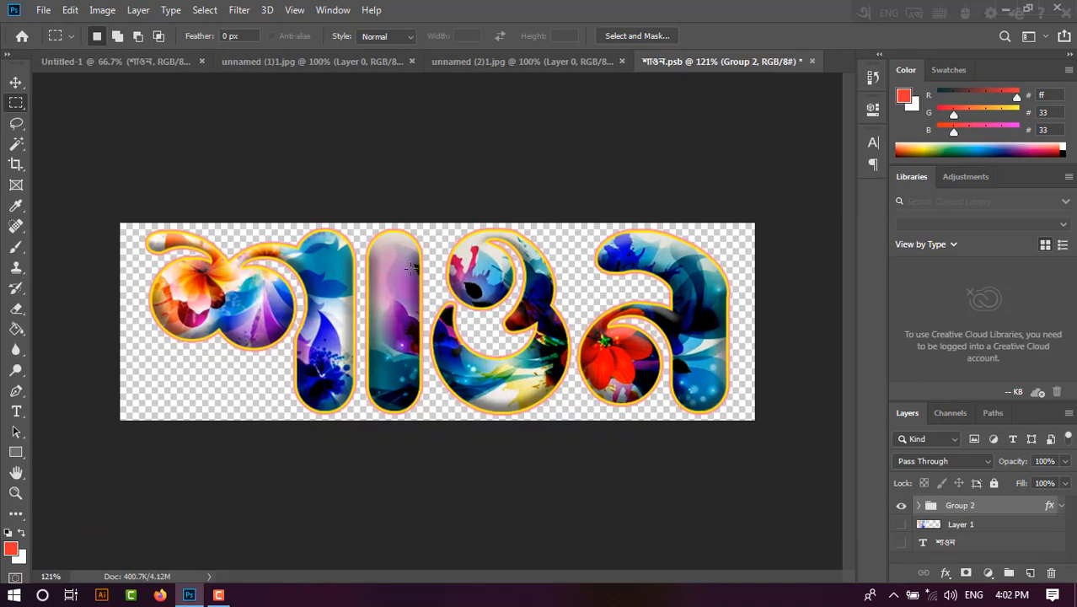
pyautogui.hotkey('ctrl', 's')
pyautogui.click(132, 65)
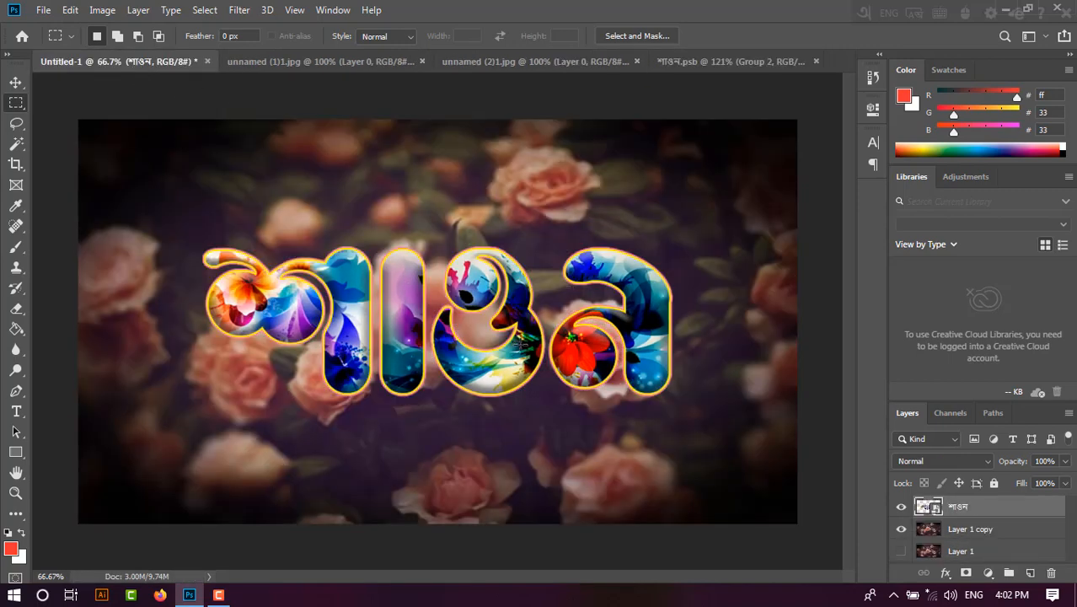
# - Enable two drop shadows on the lettering smart object in Untitled-1
pyautogui.click(945, 573)
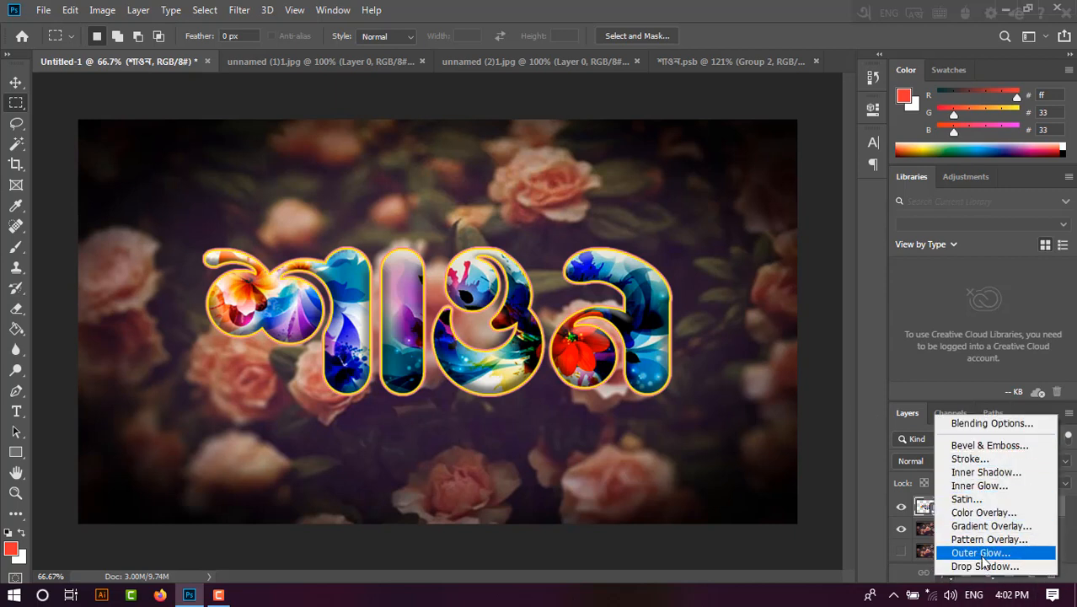
pyautogui.click(980, 566)
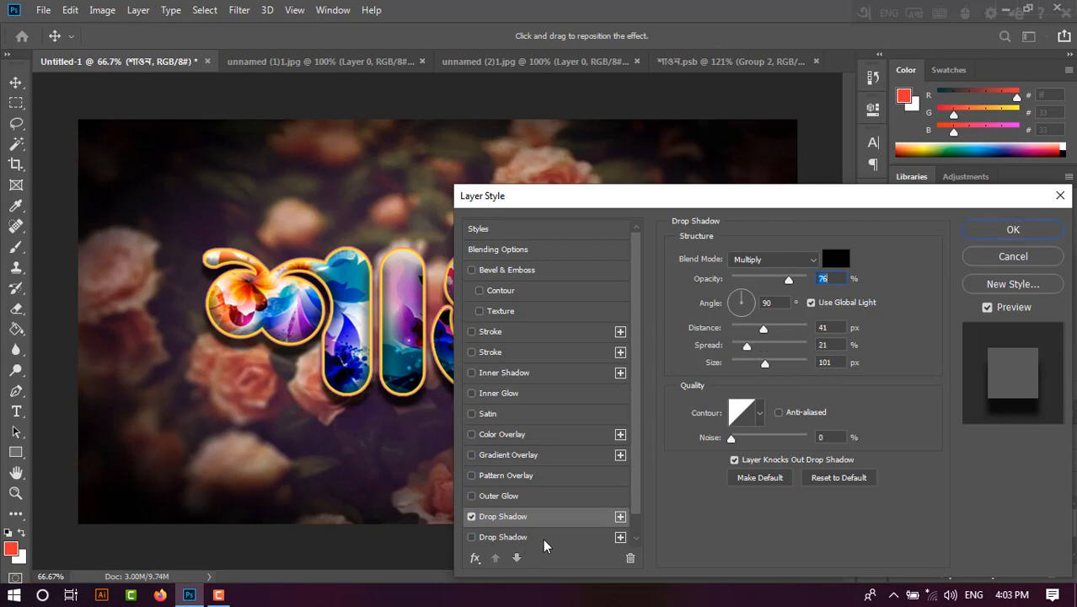
pyautogui.click(544, 540)
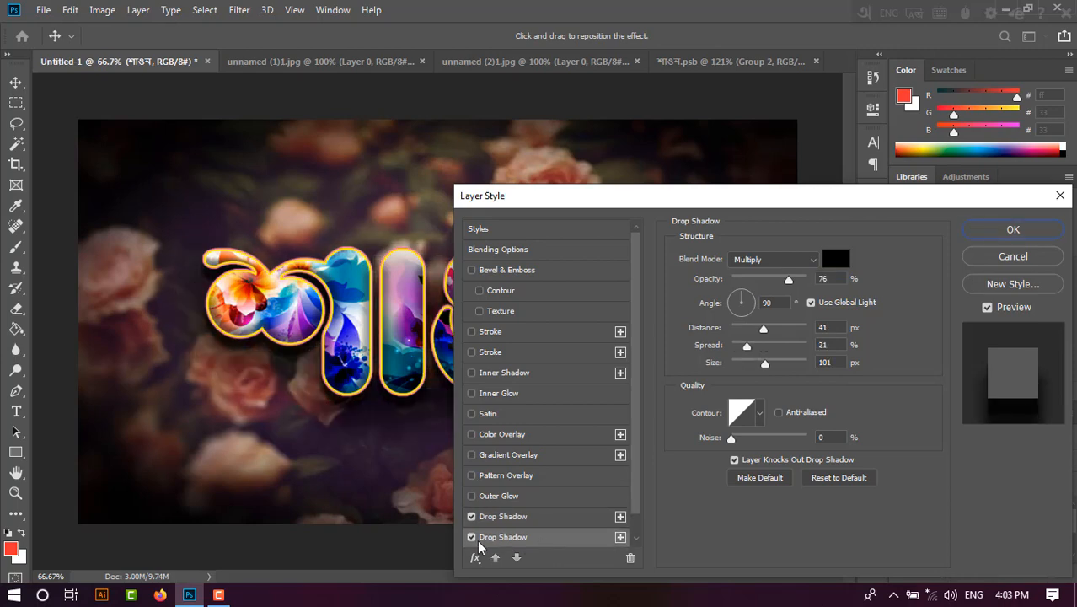
# - Set the second drop shadow to 48% opacity, 31% spread and 120 px size, and apply the layer style
pyautogui.moveTo(795, 202); pyautogui.dragTo(1023, 143)
pyautogui.moveTo(986, 224); pyautogui.dragTo(963, 227)
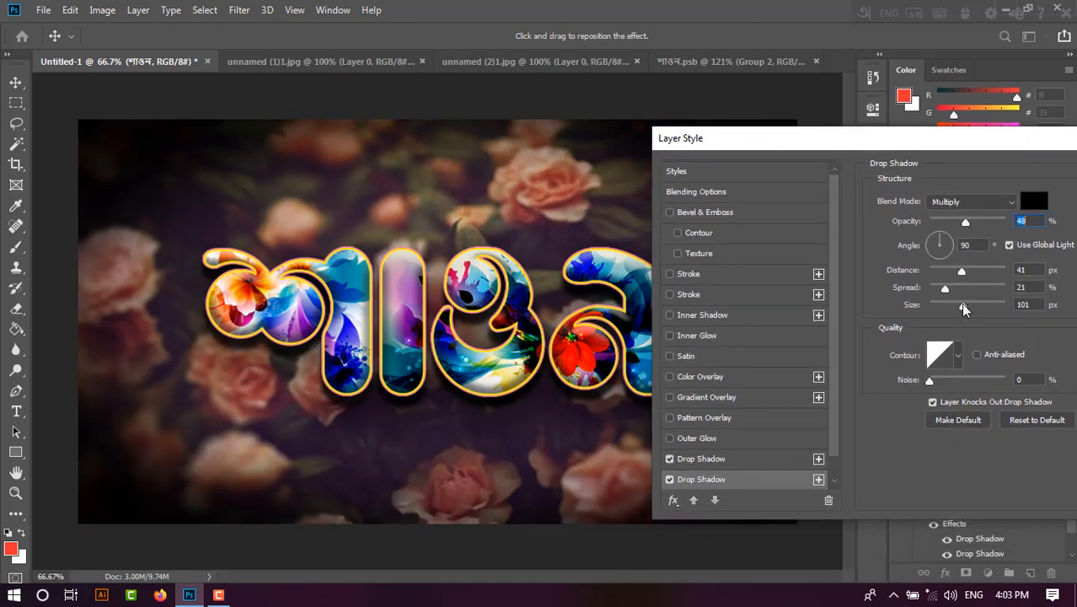
pyautogui.moveTo(962, 305)
pyautogui.mouseDown()
pyautogui.moveTo(989, 309)
pyautogui.moveTo(943, 289)
pyautogui.moveTo(952, 288)
pyautogui.mouseUp()
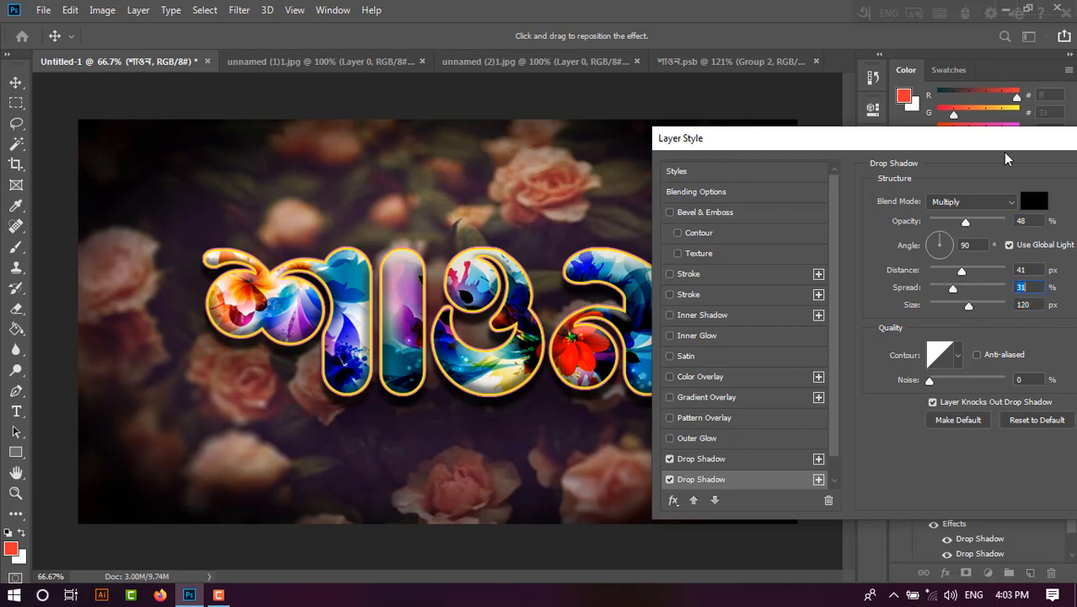
pyautogui.moveTo(985, 146); pyautogui.dragTo(725, 176)
pyautogui.click(925, 207)
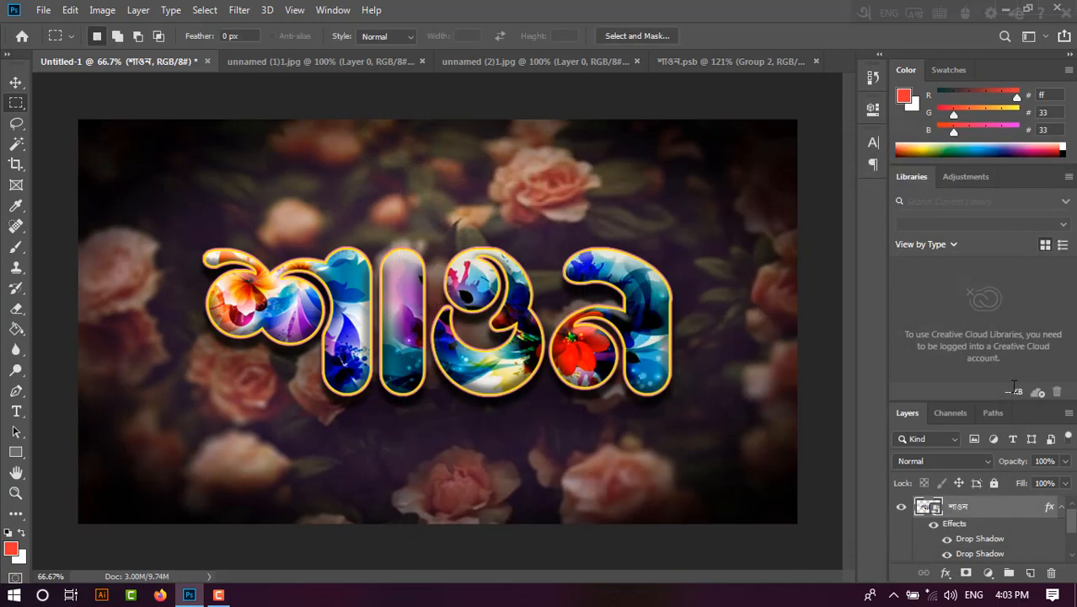
# - Group the lettering layer together with Layer 1 copy
pyautogui.scroll(-2, 974, 536)
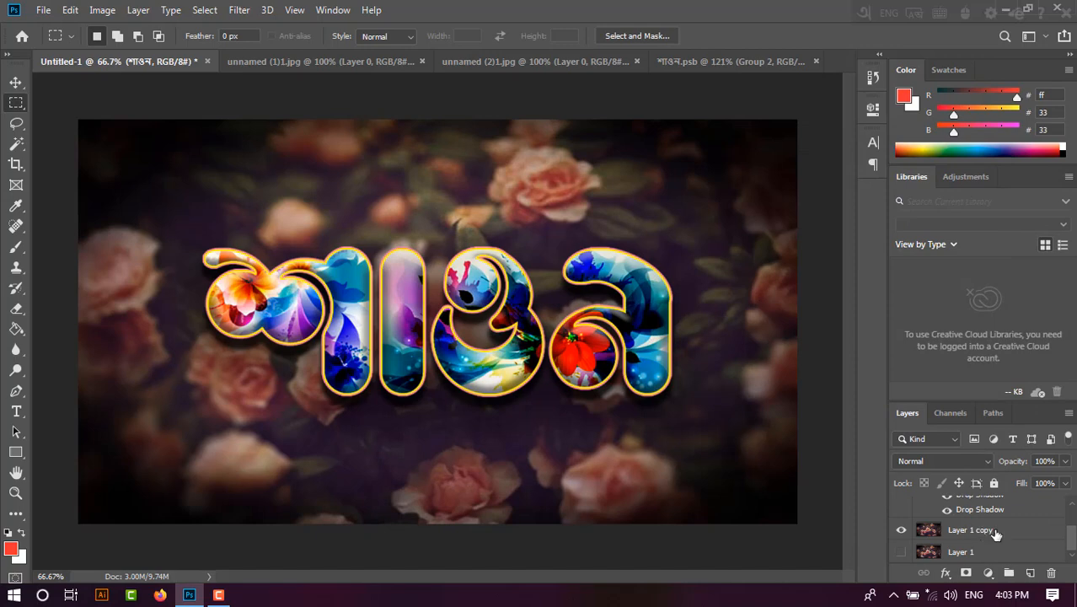
pyautogui.click(992, 531)
pyautogui.scroll(2, 986, 539)
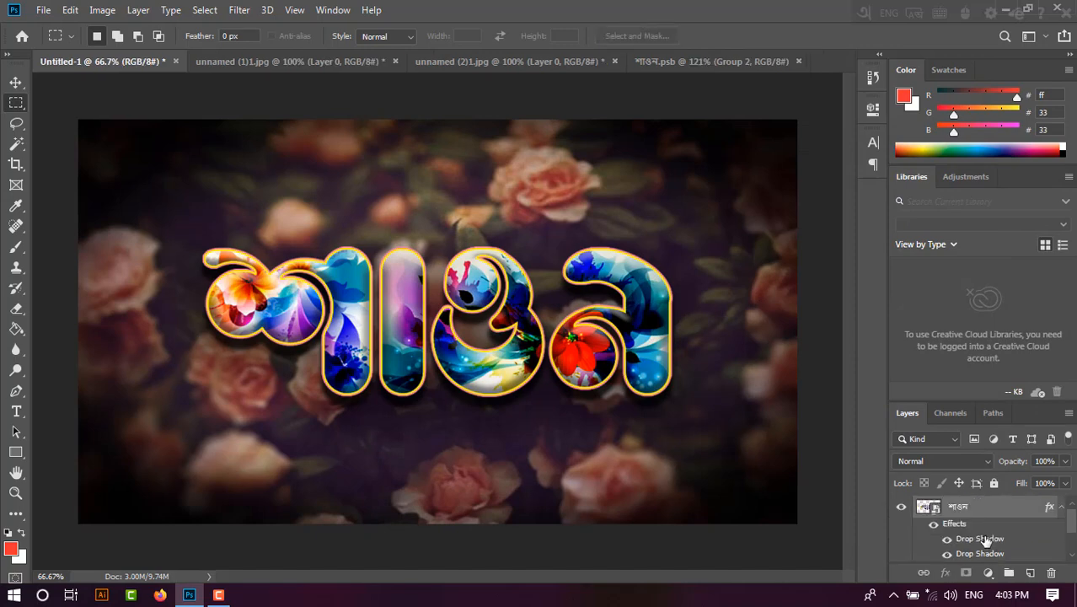
pyautogui.hotkey('ctrl', 'g')
# - Add a Curves adjustment layer above Group 1 and pull the RGB curve's midpoint slightly down to darken the image
pyautogui.click(101, 9)
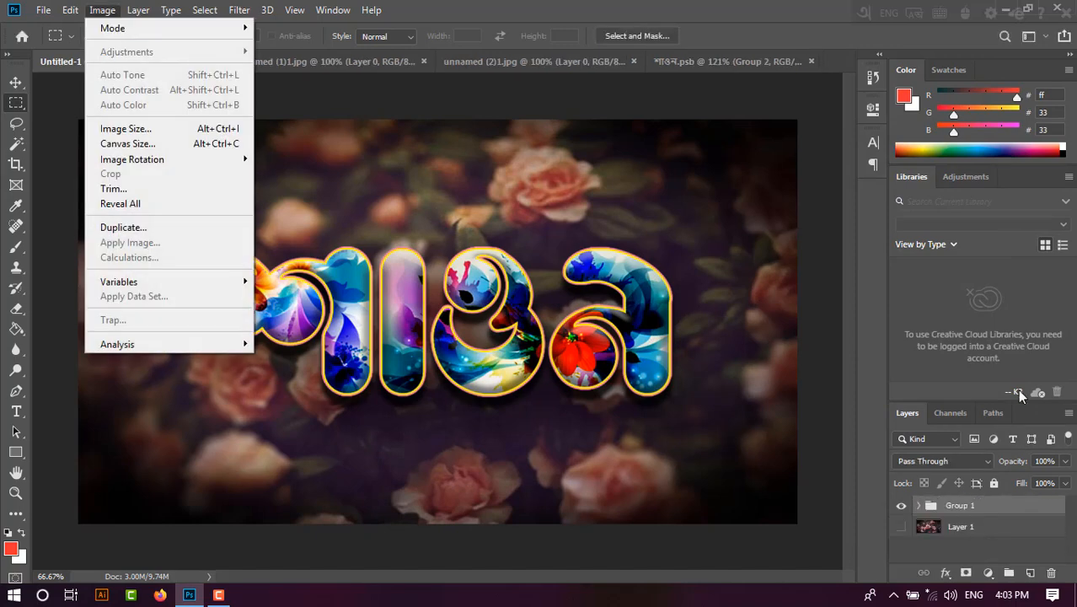
pyautogui.click(988, 572)
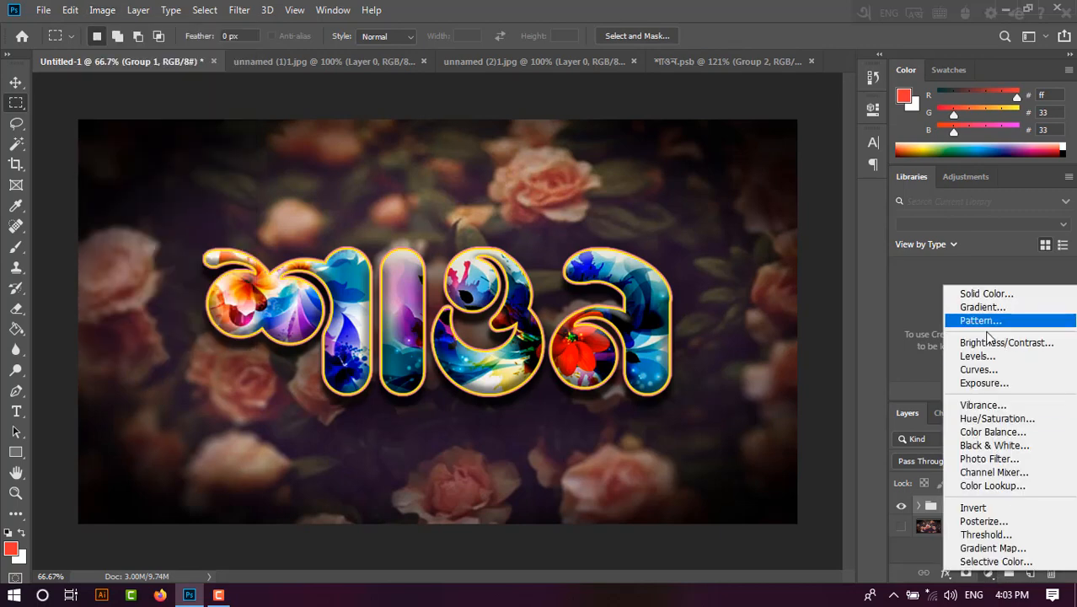
pyautogui.click(979, 370)
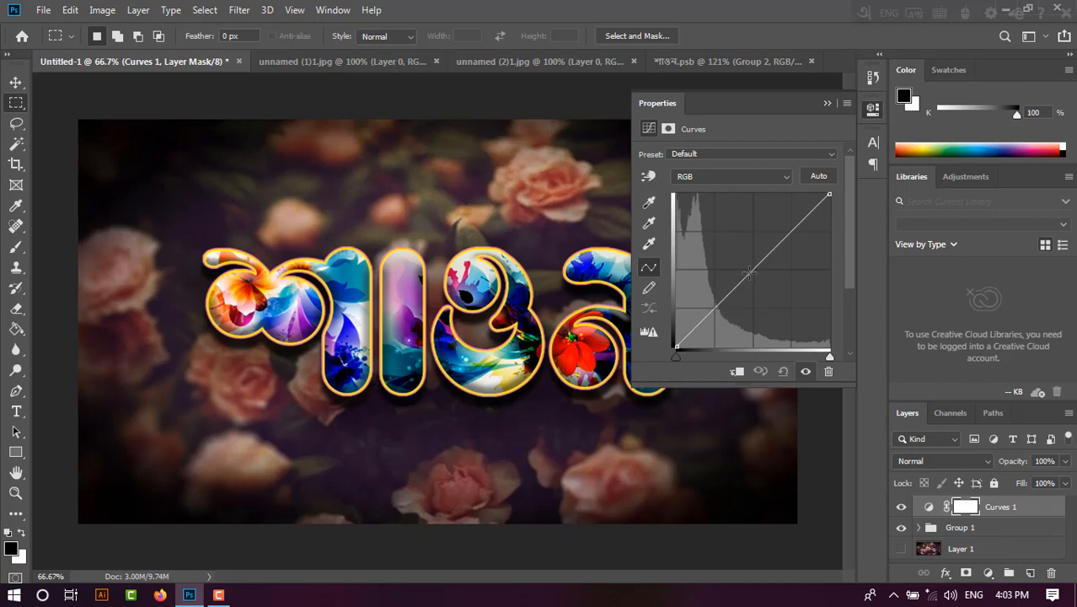
pyautogui.moveTo(751, 271); pyautogui.dragTo(761, 283)
pyautogui.click(876, 113)
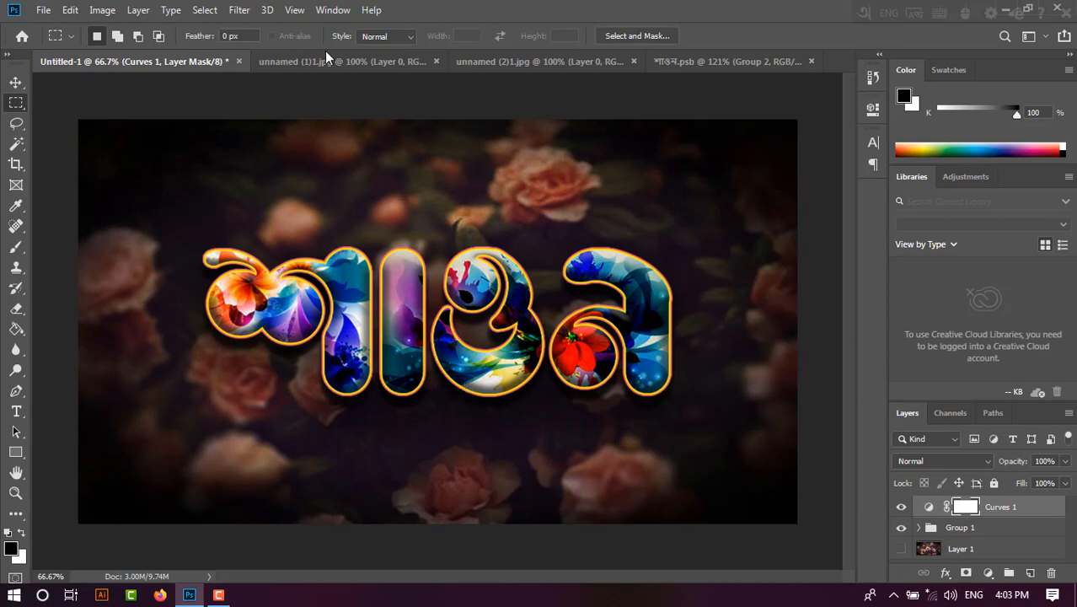
# - Apply Color Balance to the lettering layer with midtone levels of +91 red, -35 magenta and +21 blue
pyautogui.click(237, 11)
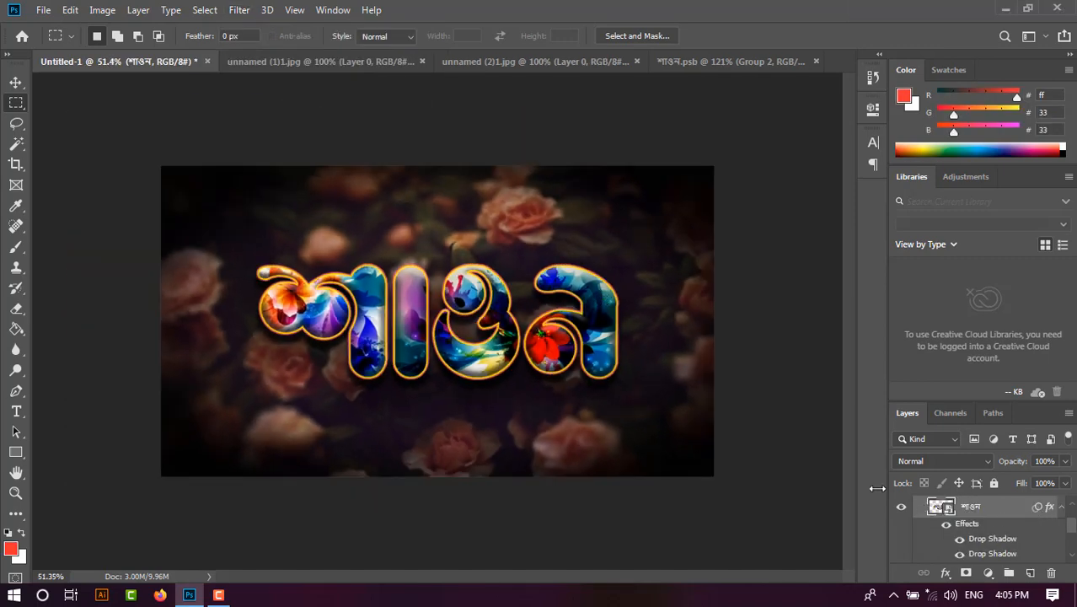
pyautogui.hotkey('ctrl', 'b')
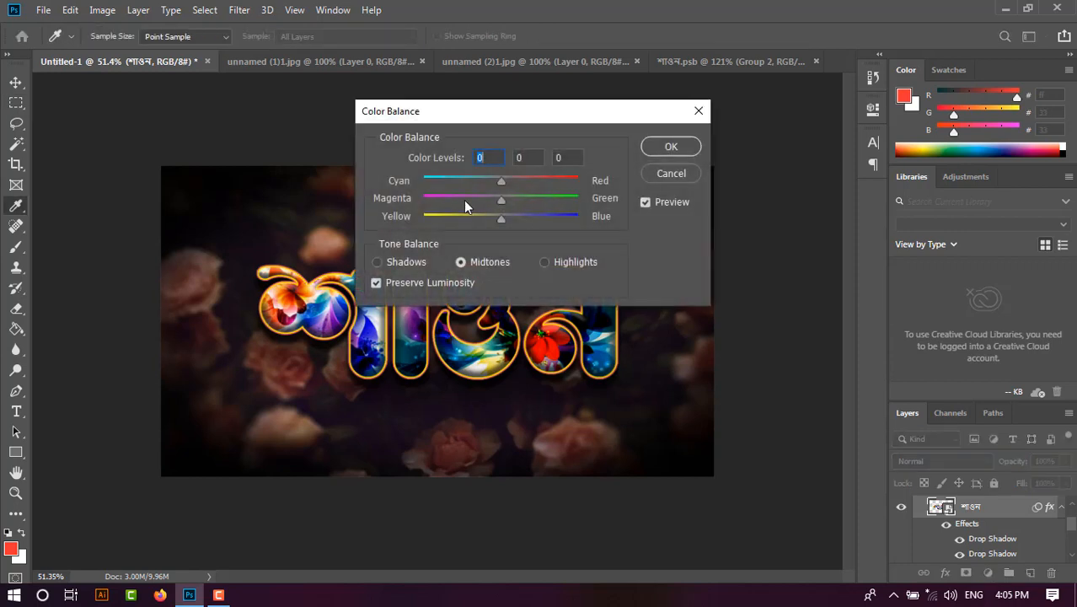
pyautogui.moveTo(469, 196); pyautogui.dragTo(429, 198)
pyautogui.moveTo(508, 181); pyautogui.dragTo(575, 181)
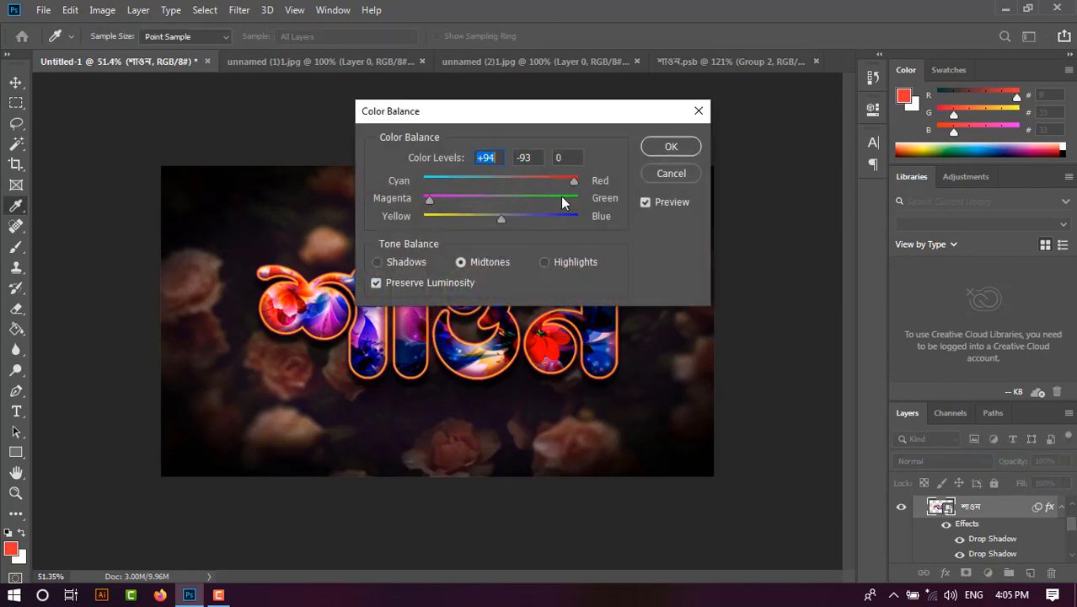
pyautogui.moveTo(497, 218); pyautogui.dragTo(463, 221)
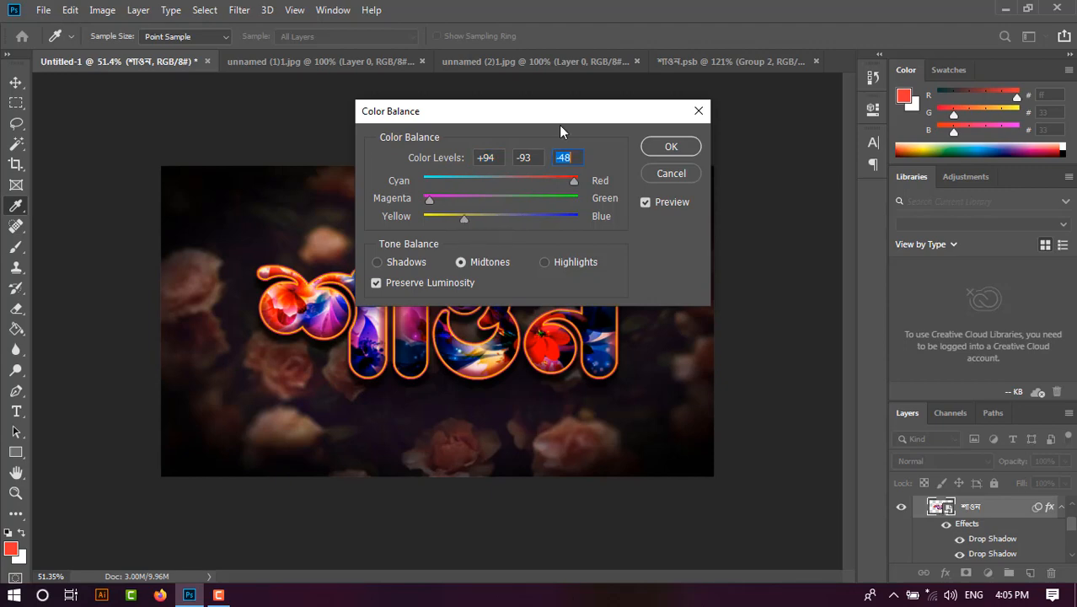
pyautogui.moveTo(563, 121); pyautogui.dragTo(907, 222)
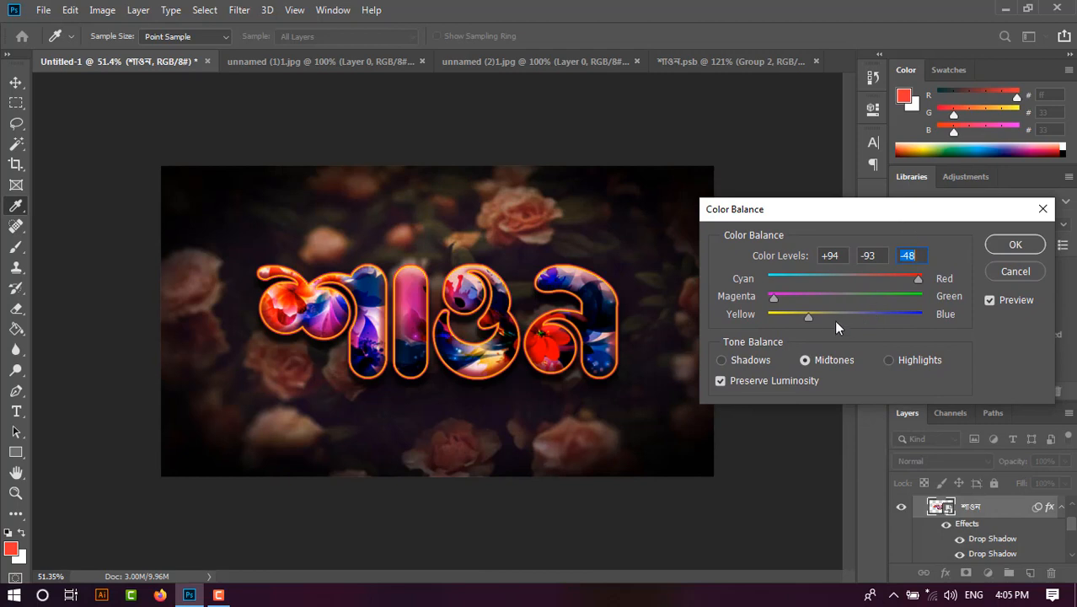
pyautogui.moveTo(812, 317); pyautogui.dragTo(826, 297)
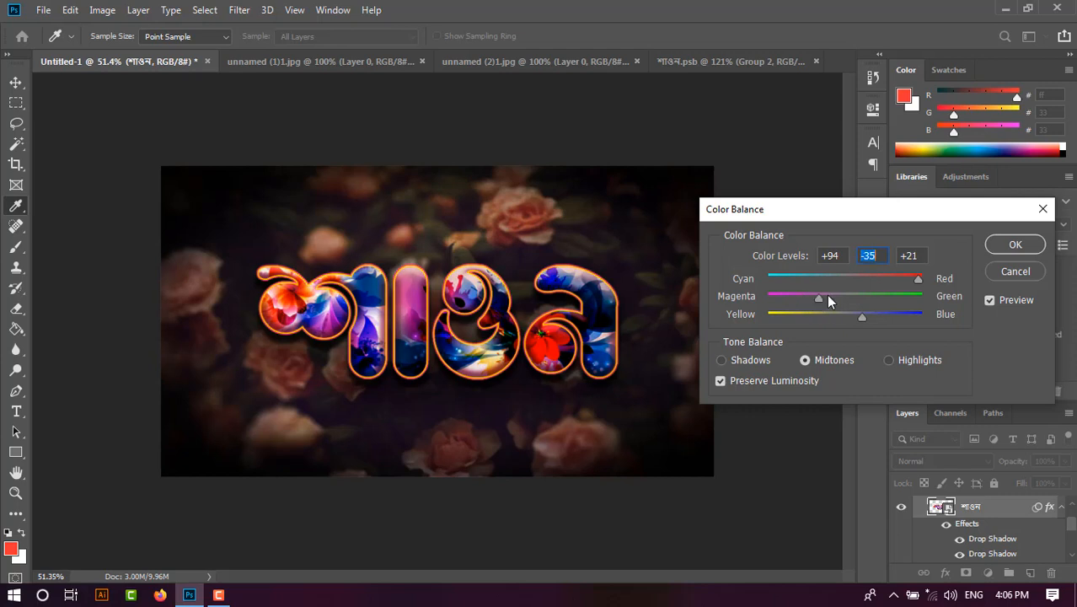
pyautogui.moveTo(911, 280)
pyautogui.mouseDown()
pyautogui.moveTo(879, 278)
pyautogui.moveTo(927, 280)
pyautogui.moveTo(917, 280)
pyautogui.mouseUp()
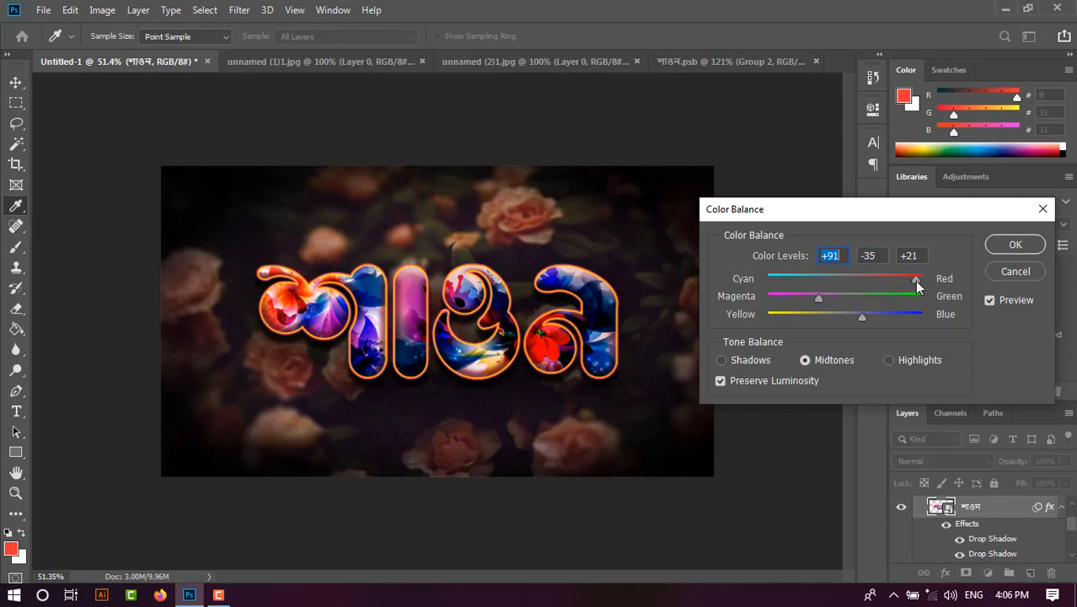
pyautogui.click(1015, 244)
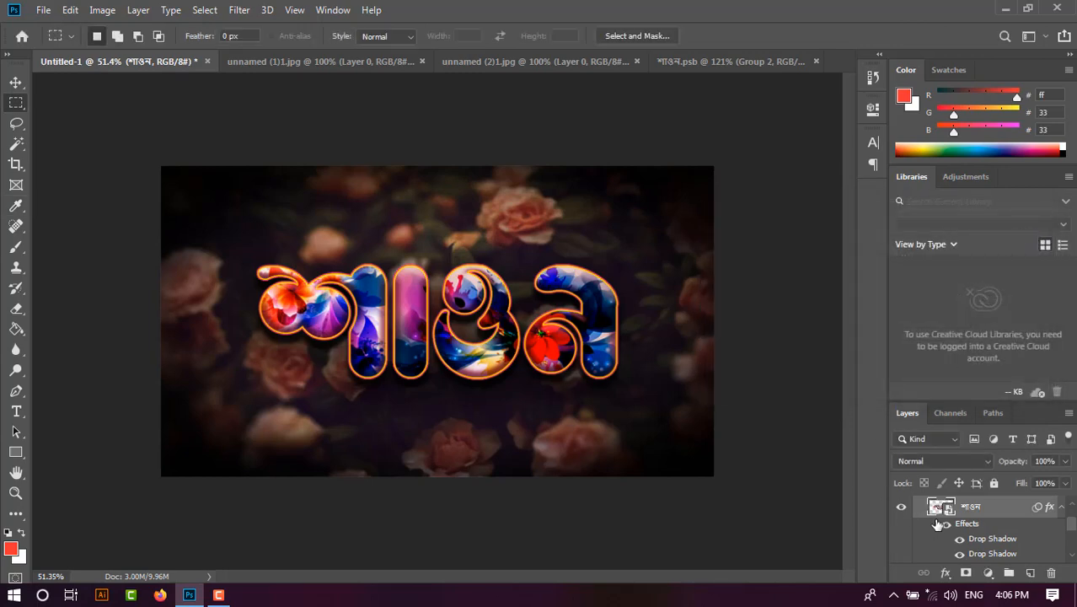
# - Examine Group 2's subgroups and layer effects in the lettering's .psb document, toggling its stroke off and on
pyautogui.click(668, 70)
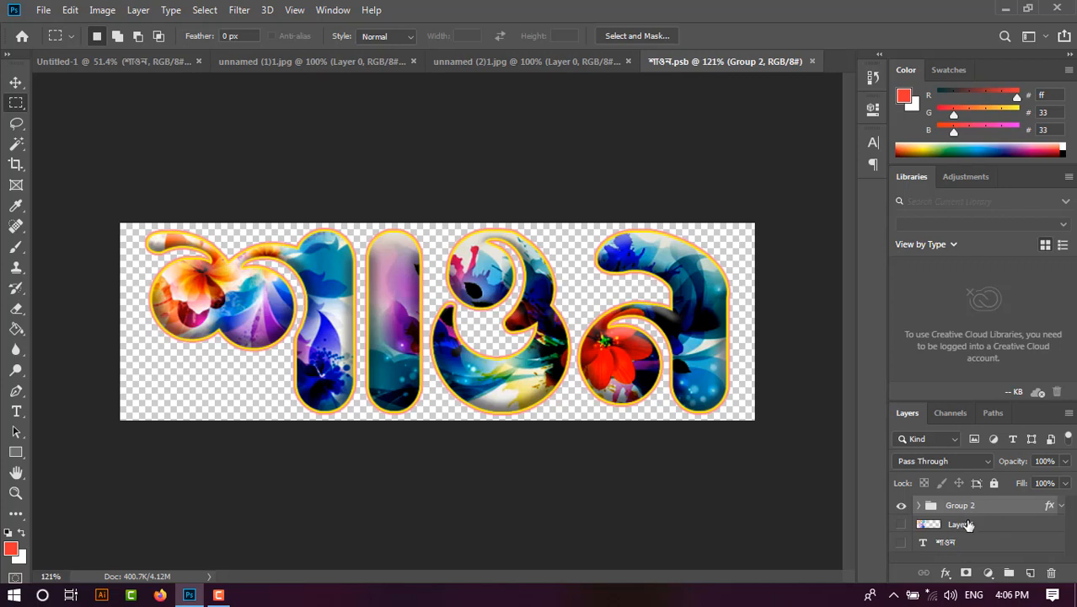
pyautogui.click(919, 505)
pyautogui.scroll(-2, 973, 535)
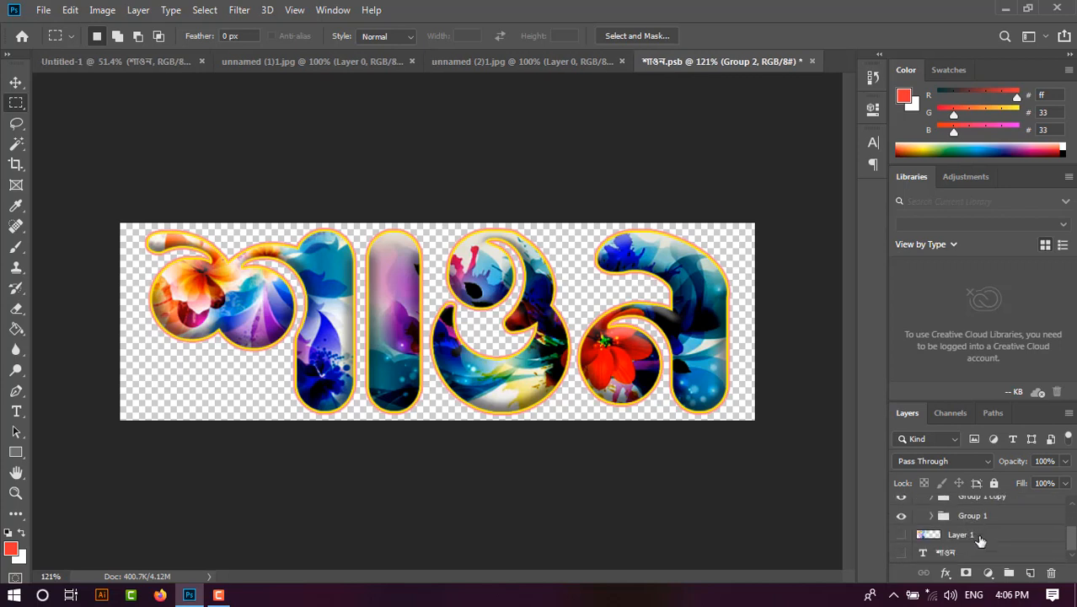
pyautogui.scroll(1, 980, 529)
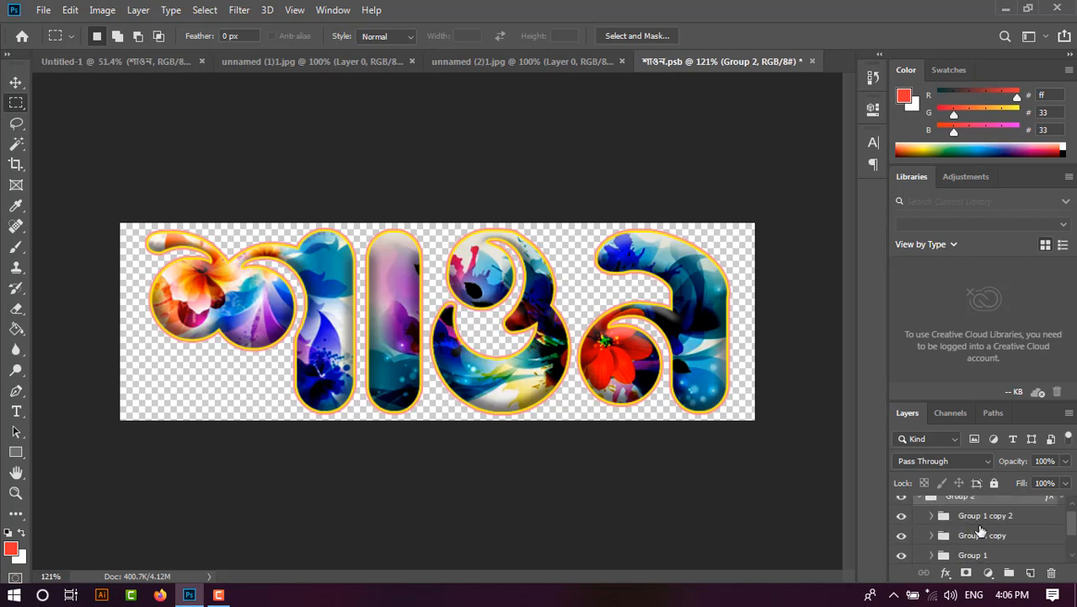
pyautogui.scroll(1, 980, 529)
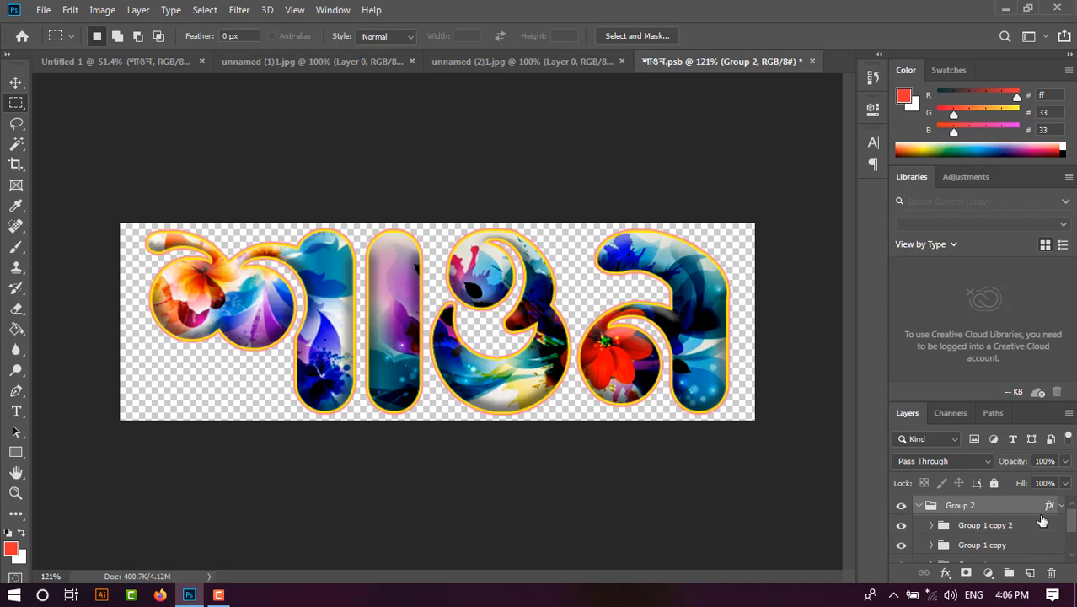
pyautogui.click(1062, 507)
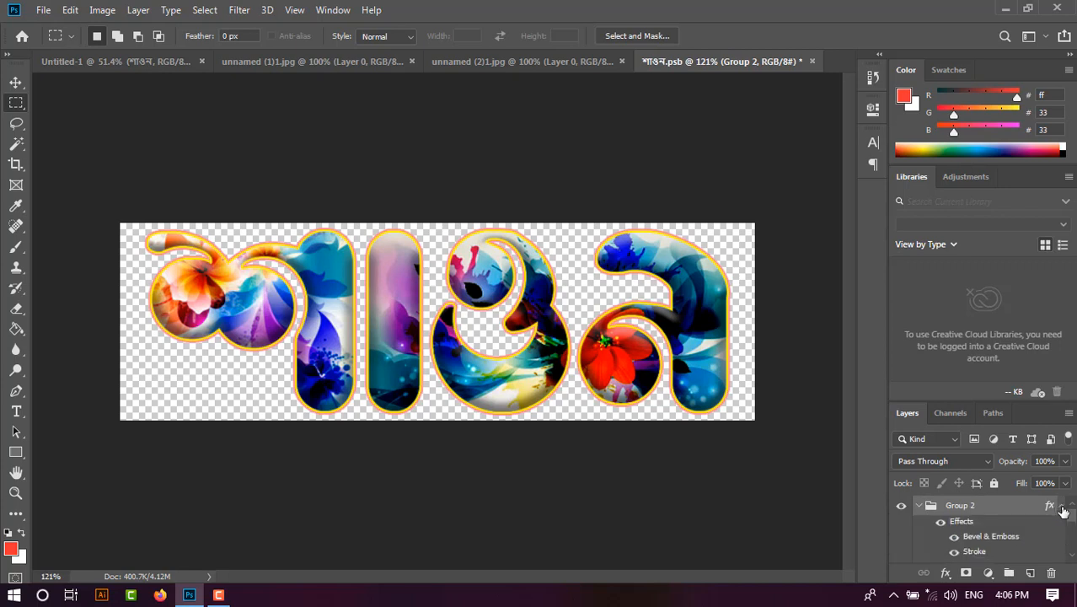
pyautogui.scroll(-2, 978, 556)
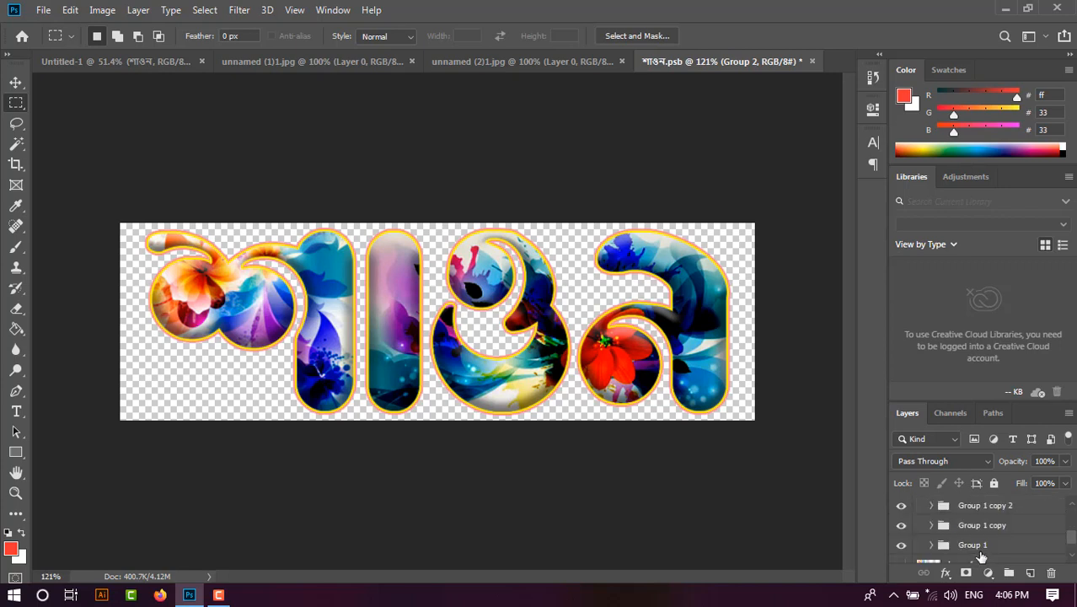
pyautogui.scroll(2, 980, 558)
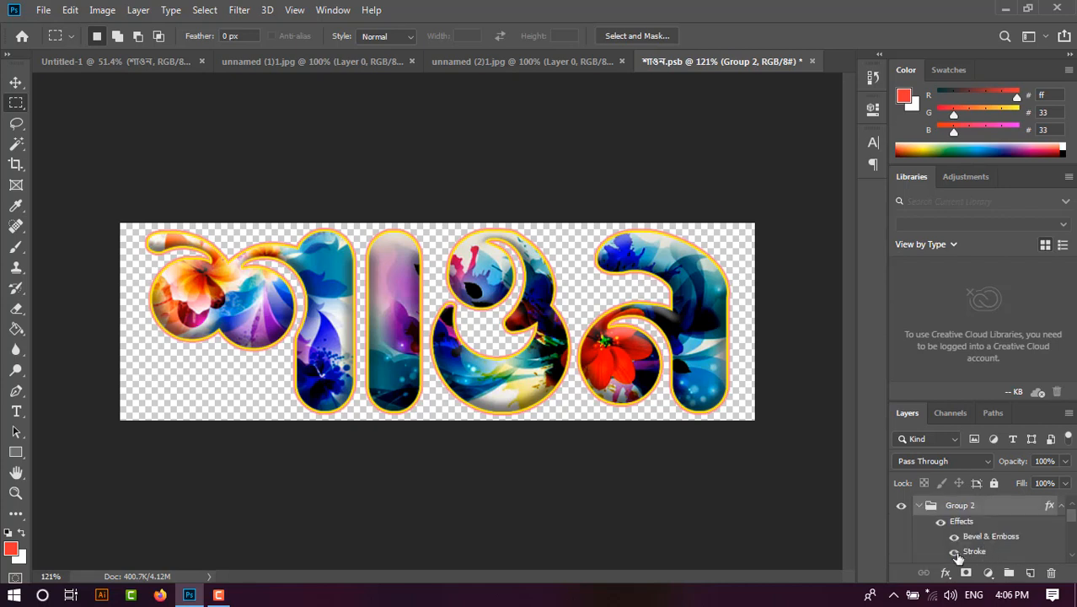
pyautogui.click(955, 553)
pyautogui.click(955, 553)
pyautogui.scroll(-2, 1072, 560)
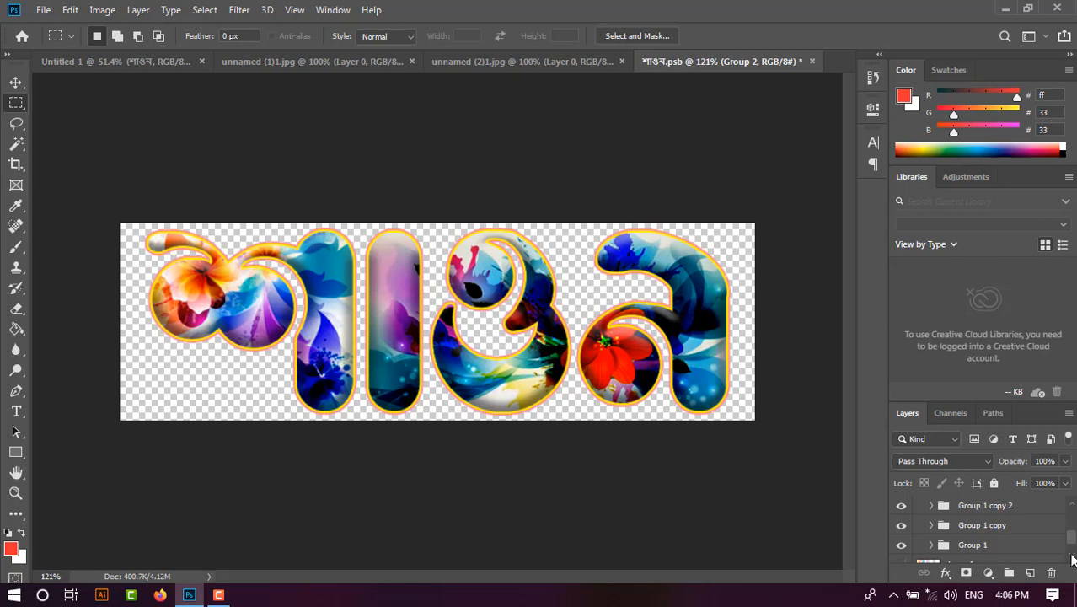
pyautogui.scroll(-1, 1072, 559)
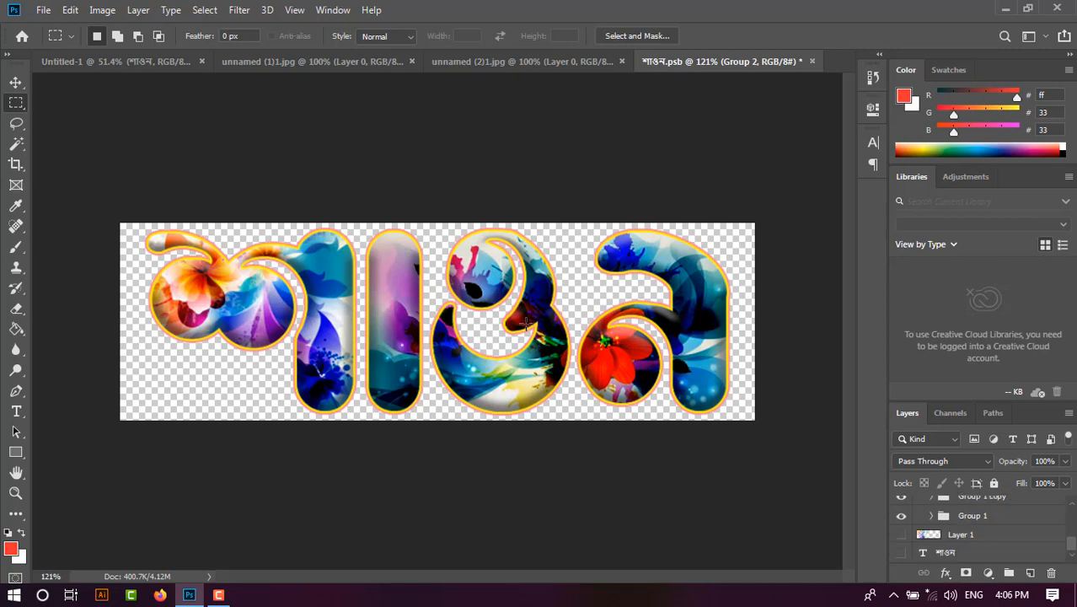
# - Close unnamed (2)1.jpg and unnamed (1)1.jpg without saving their changes
pyautogui.click(256, 68)
pyautogui.click(120, 59)
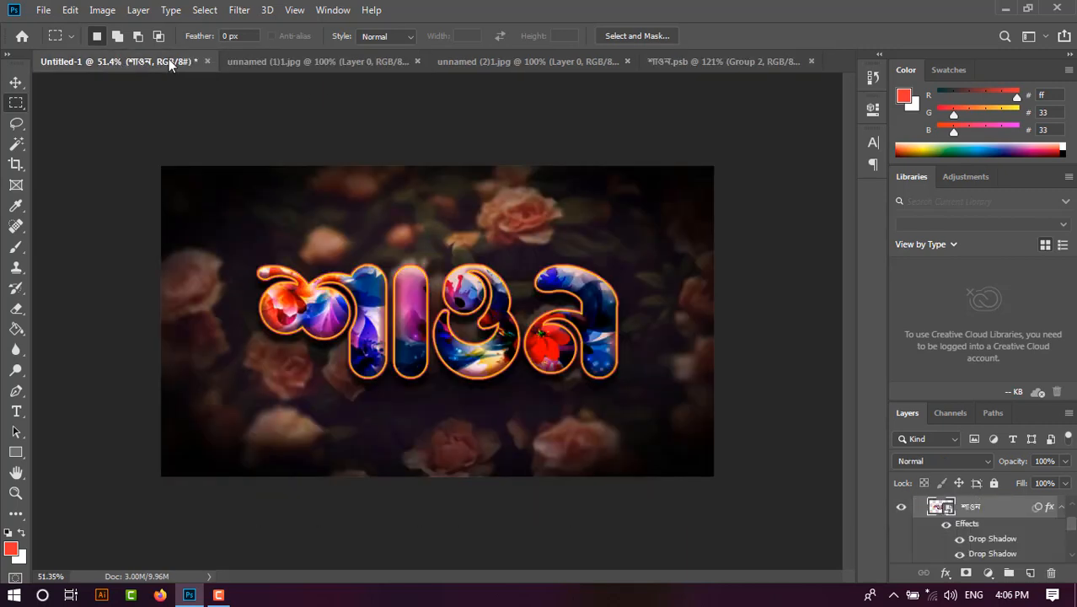
pyautogui.click(243, 63)
pyautogui.click(502, 64)
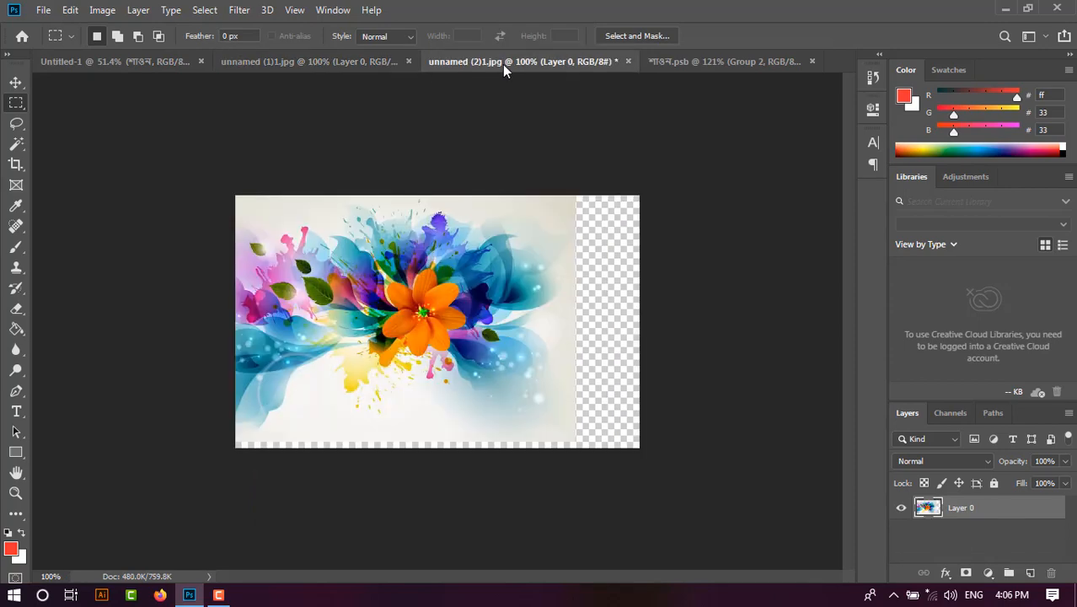
pyautogui.click(627, 61)
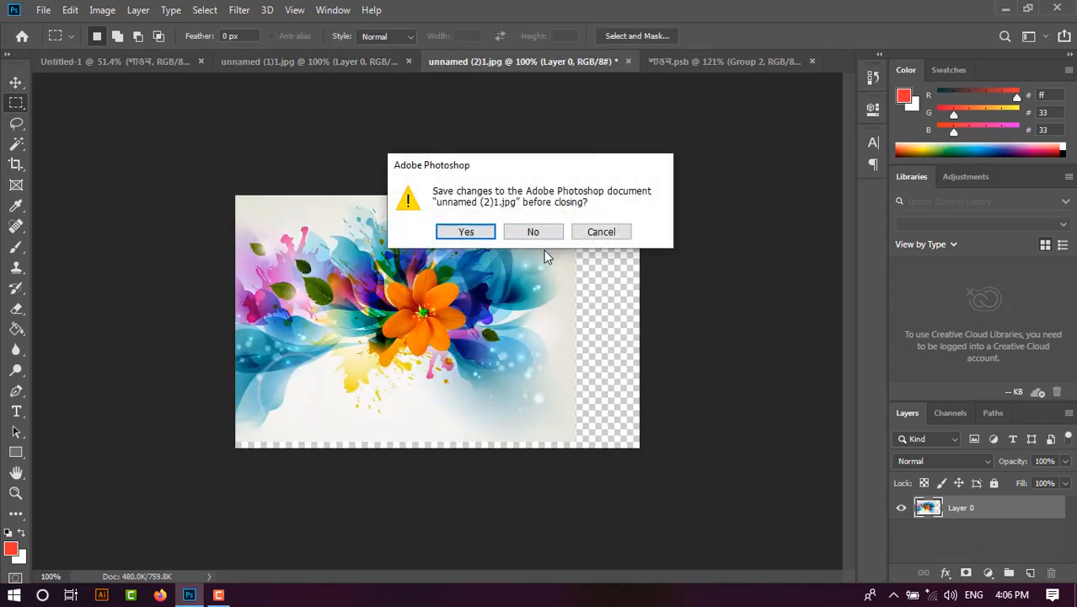
pyautogui.click(543, 233)
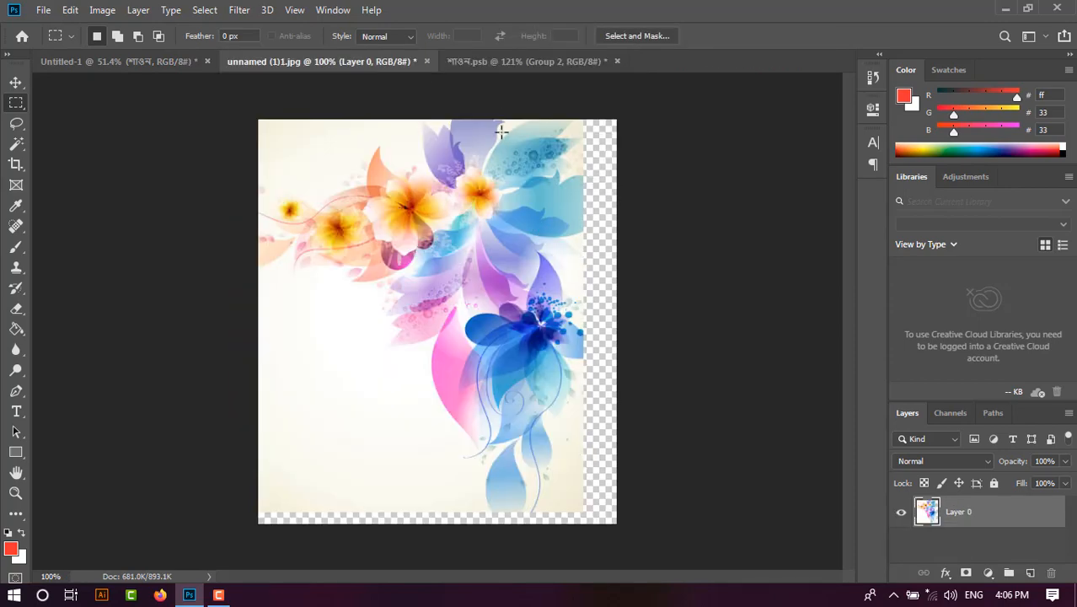
pyautogui.click(425, 61)
pyautogui.click(536, 232)
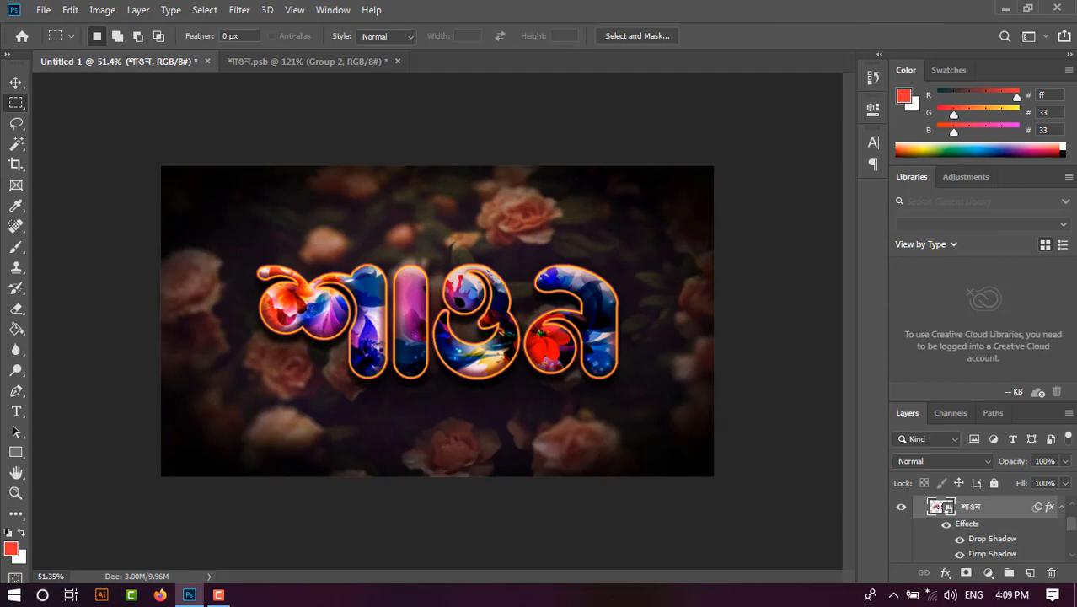
# - Choose the Custom Shape tool with the Grass 2 shape
pyautogui.click(16, 453)
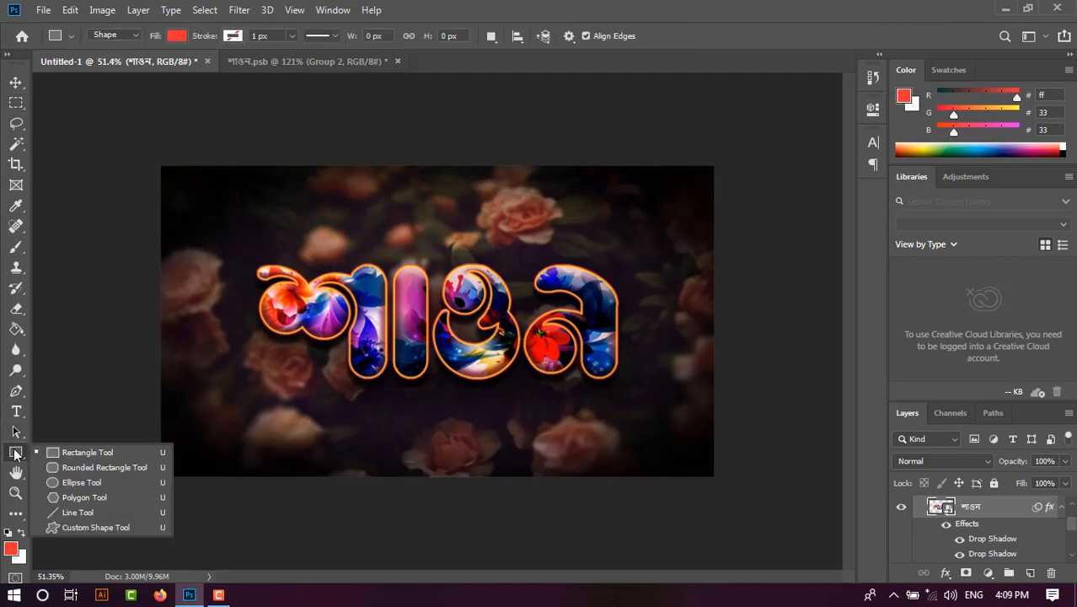
pyautogui.click(91, 533)
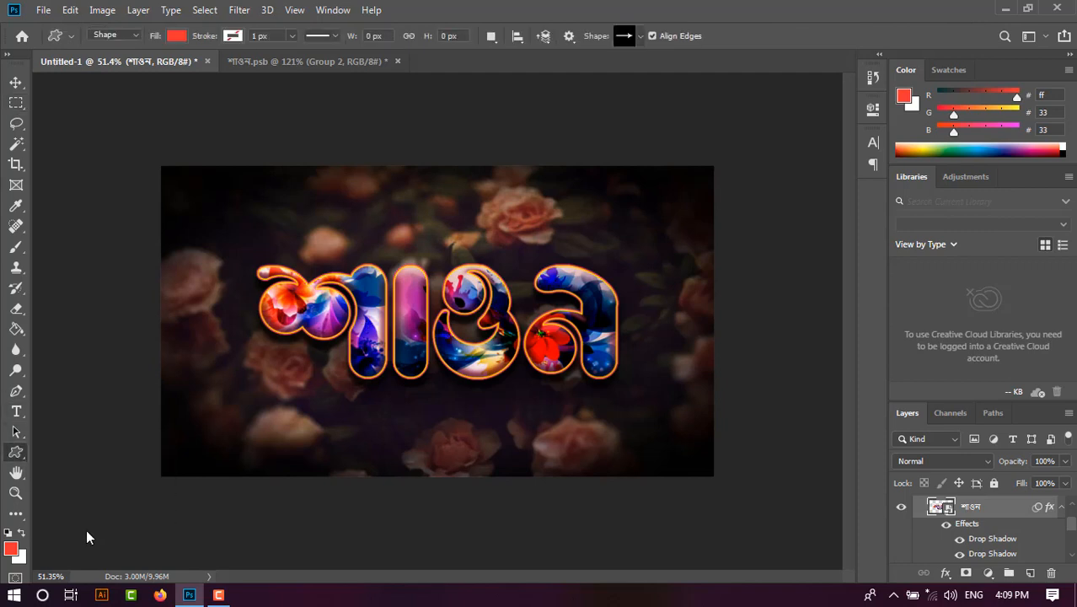
pyautogui.click(638, 37)
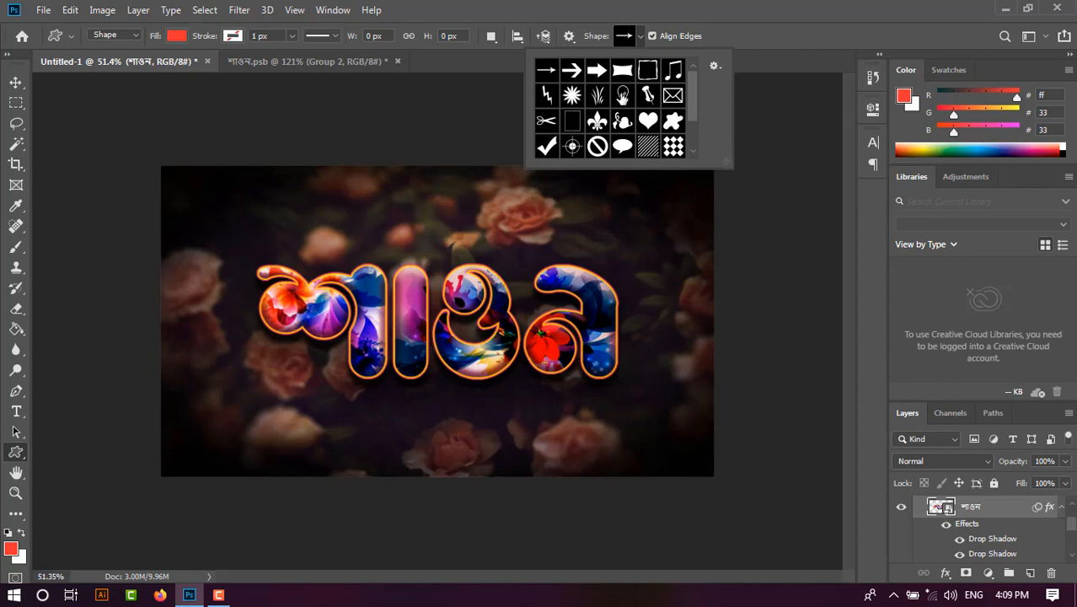
pyautogui.scroll(-3, 638, 112)
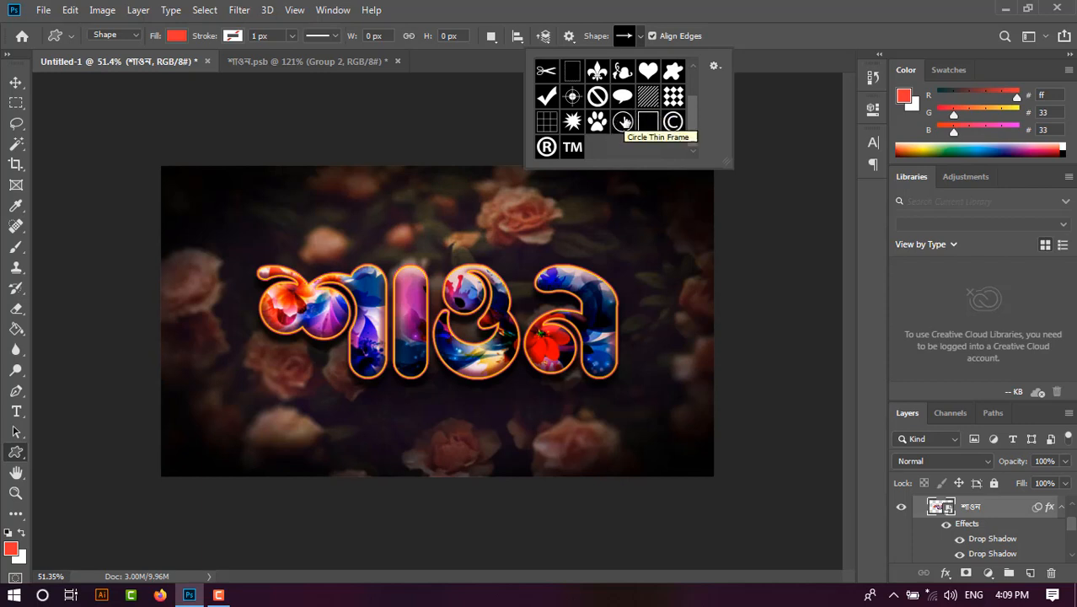
pyautogui.scroll(1, 622, 123)
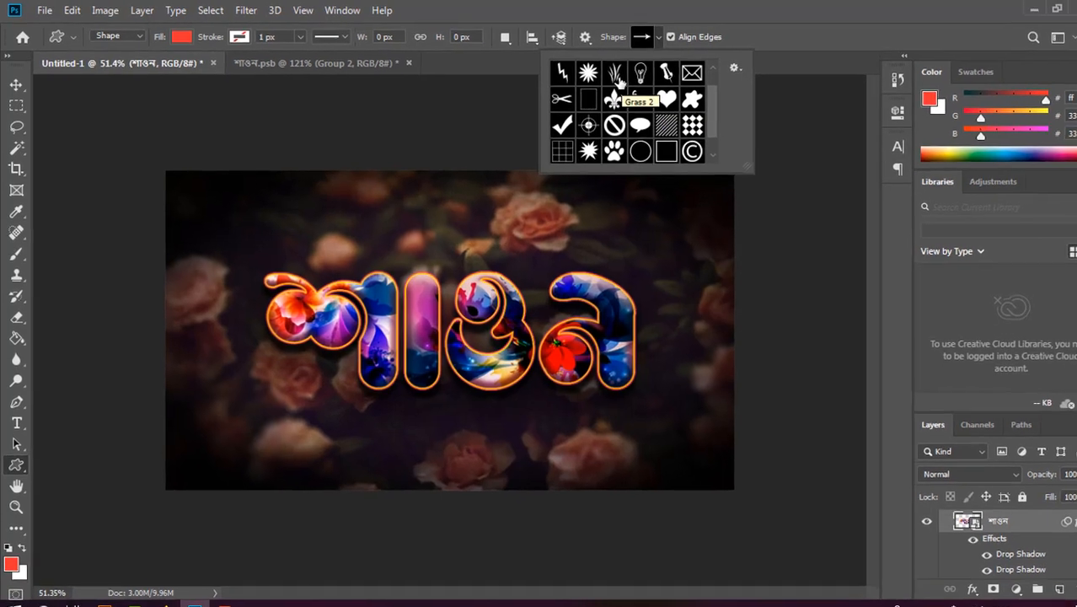
pyautogui.click(598, 75)
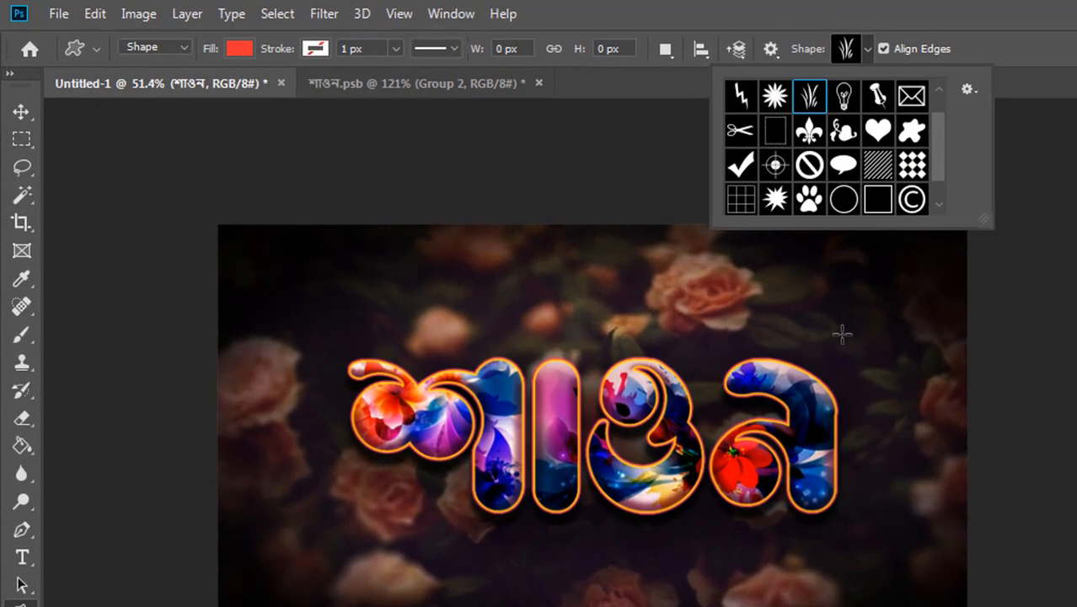
pyautogui.click(773, 348)
pyautogui.moveTo(776, 350); pyautogui.dragTo(968, 534)
pyautogui.moveTo(1015, 560); pyautogui.dragTo(985, 533)
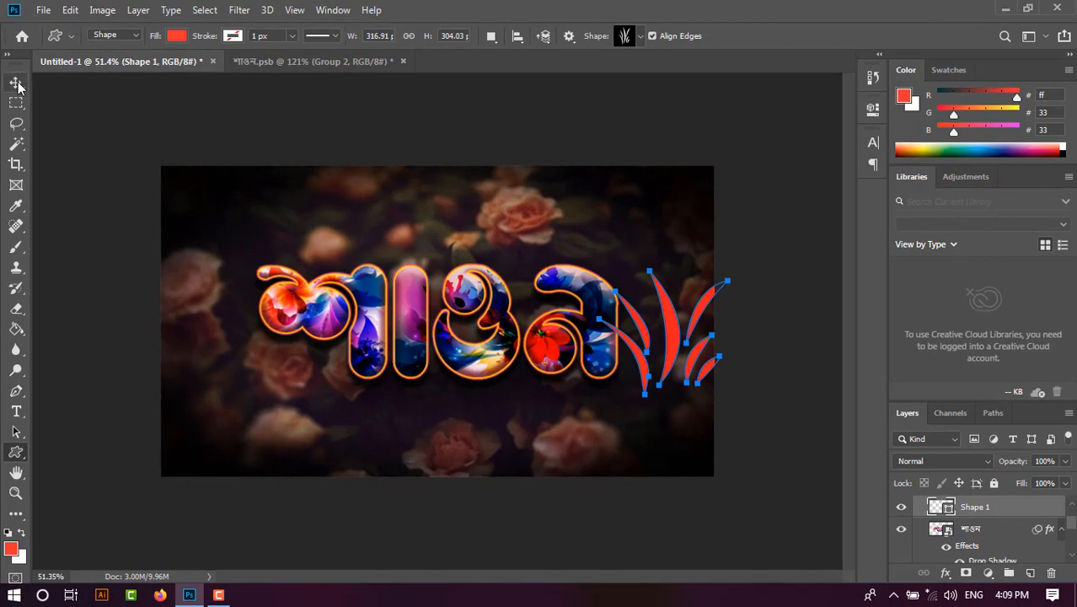
pyautogui.click(16, 82)
pyautogui.moveTo(674, 365); pyautogui.dragTo(583, 327)
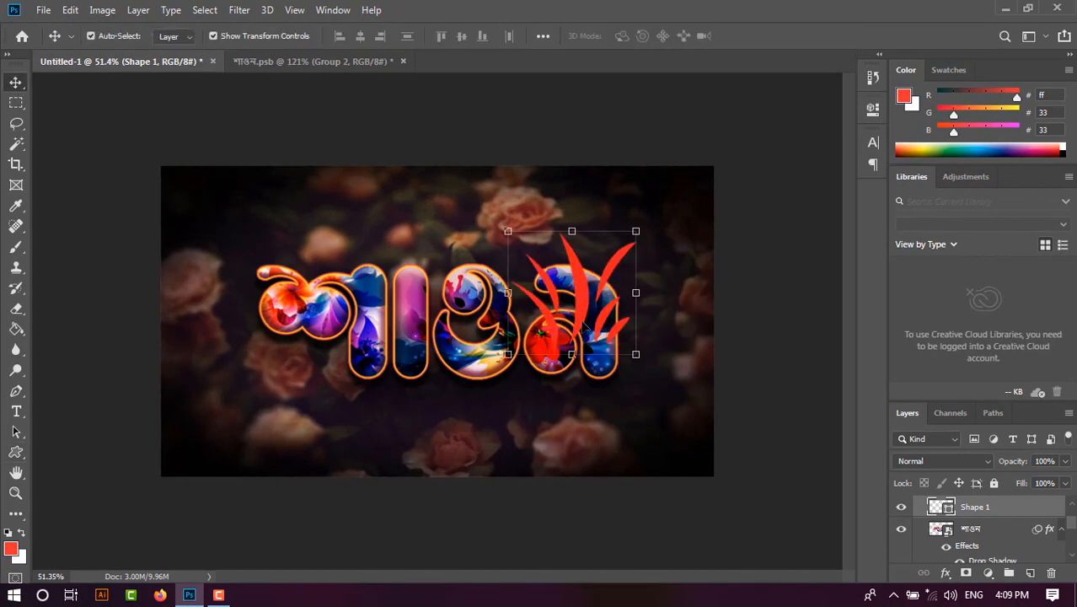
pyautogui.press('Delete')
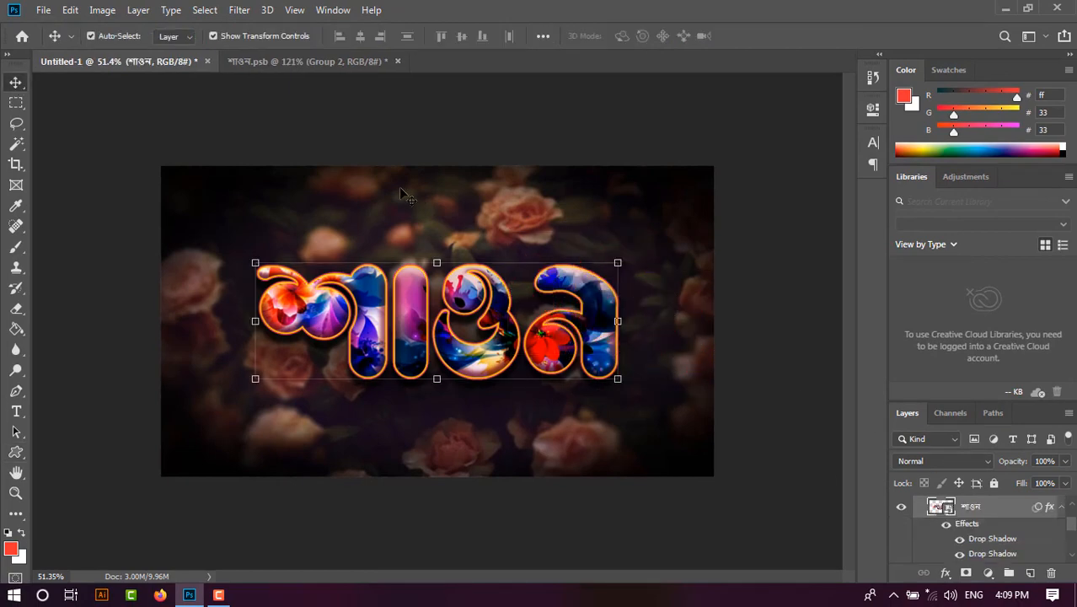
# - In the lettering's .psb document, draw a grass shape about 82 by 123 px over the last letter
pyautogui.click(275, 73)
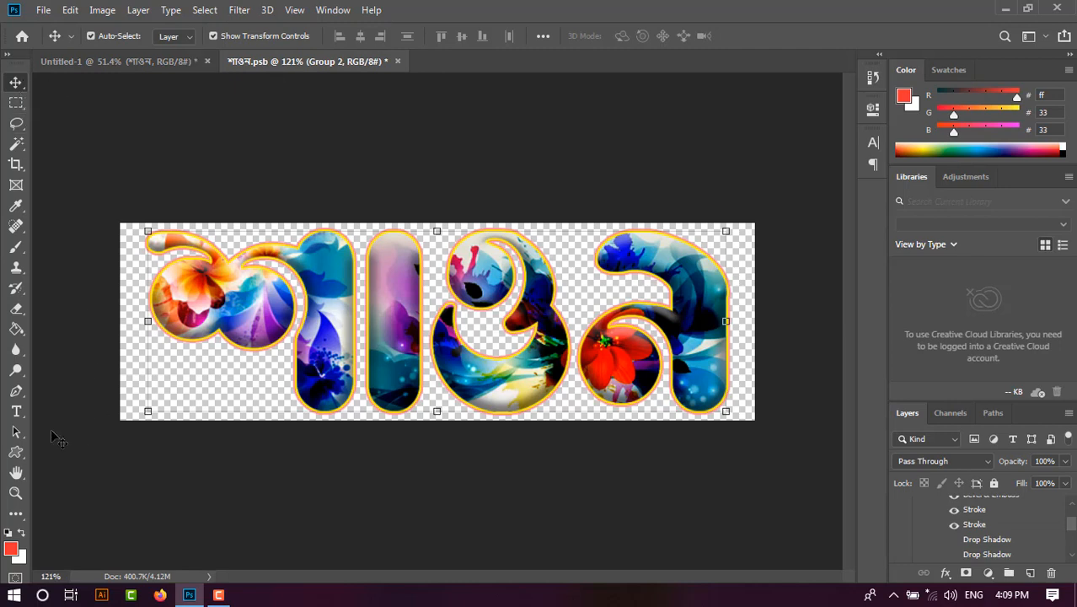
pyautogui.click(16, 452)
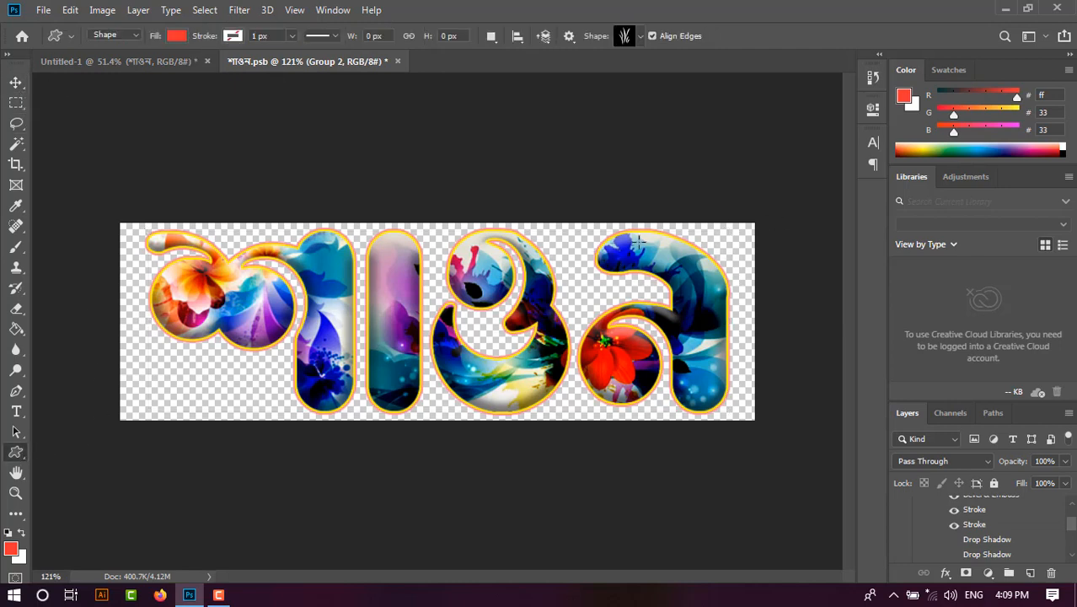
pyautogui.moveTo(638, 242); pyautogui.dragTo(705, 342)
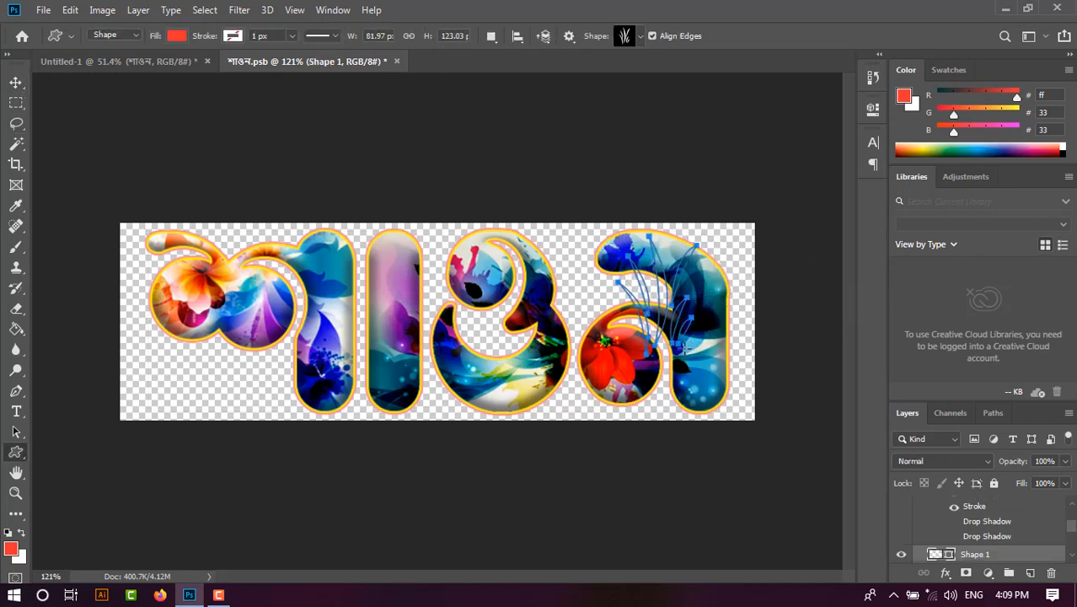
# - Rotate the grass shape about 50 degrees and move it to the upper-right part of the last letter
pyautogui.press('v')
pyautogui.hotkey('ctrl', 't')
pyautogui.moveTo(720, 409); pyautogui.dragTo(623, 398)
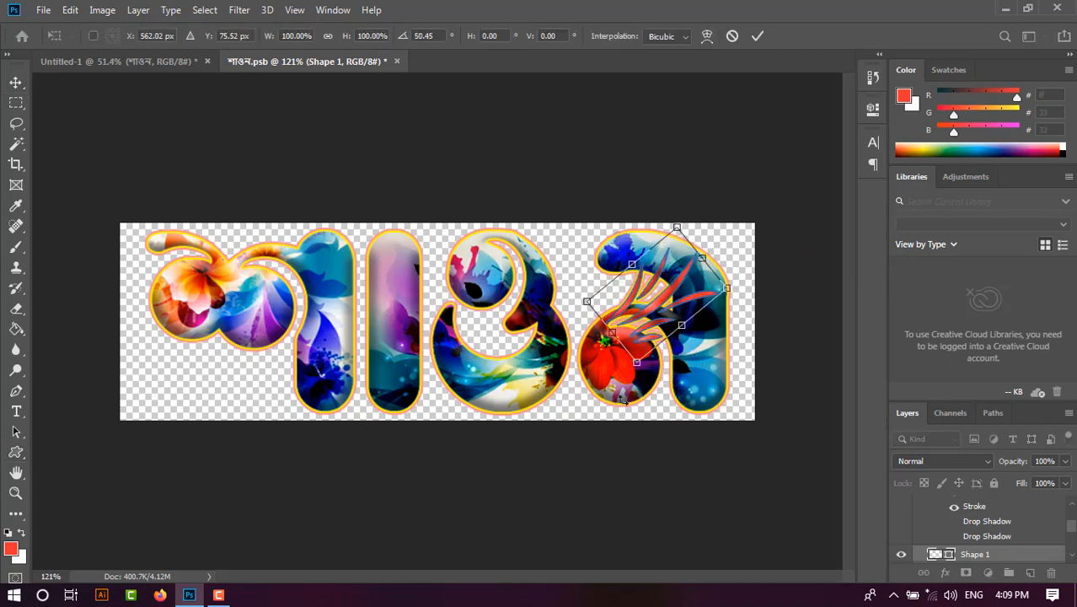
pyautogui.moveTo(643, 324); pyautogui.dragTo(703, 298)
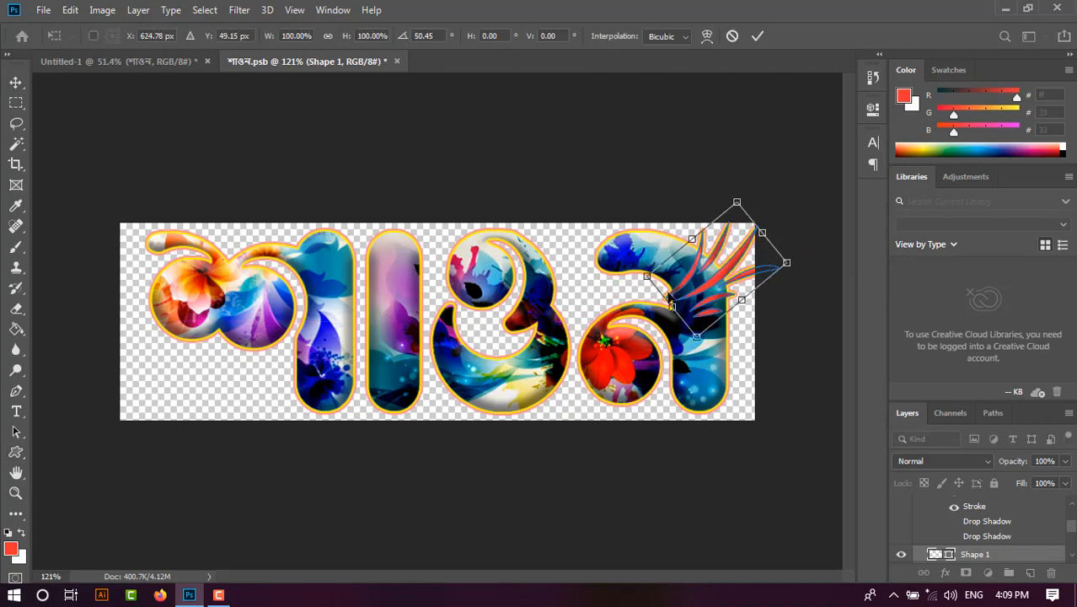
pyautogui.scroll(5, 734, 271)
pyautogui.hscroll(3, 716, 261)
pyautogui.hscroll(-1, 716, 252)
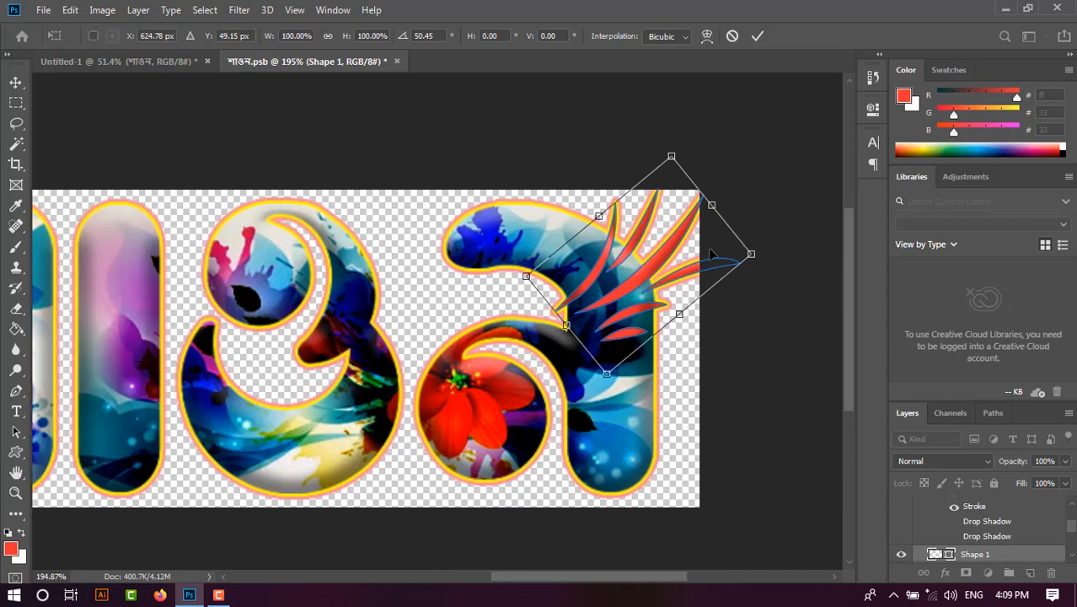
# - Scale the grass shape to about 49% and set it on the last letter's upper-right corner
pyautogui.hscroll(2, 708, 262)
pyautogui.scroll(5, 668, 312)
pyautogui.moveTo(680, 248); pyautogui.dragTo(548, 201)
pyautogui.moveTo(475, 245); pyautogui.dragTo(453, 263)
pyautogui.scroll(-12, 483, 272)
pyautogui.scroll(4, 687, 264)
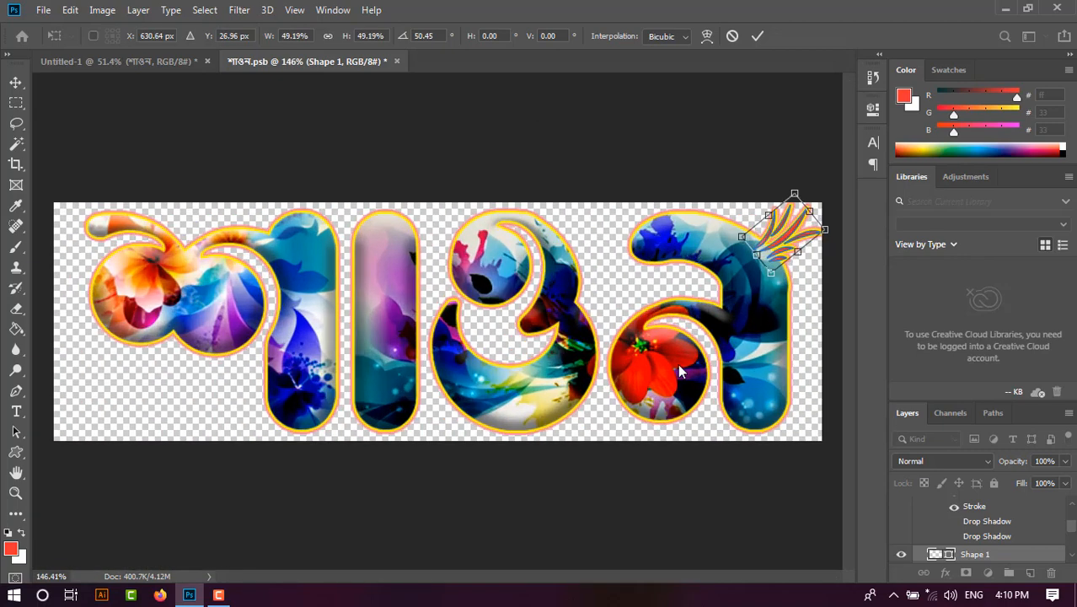
pyautogui.click(17, 105)
pyautogui.scroll(-4, 438, 321)
pyautogui.scroll(2, 964, 528)
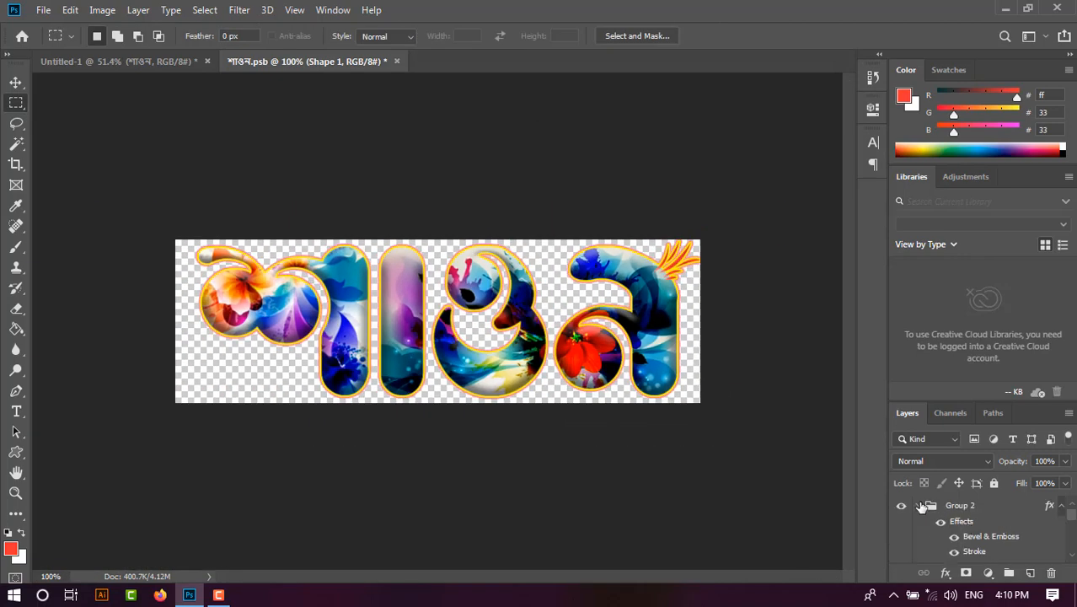
# - Scale Group 2 to about 93% and center the lettering horizontally on the canvas
pyautogui.click(919, 507)
pyautogui.scroll(-3, 972, 535)
pyautogui.press('v')
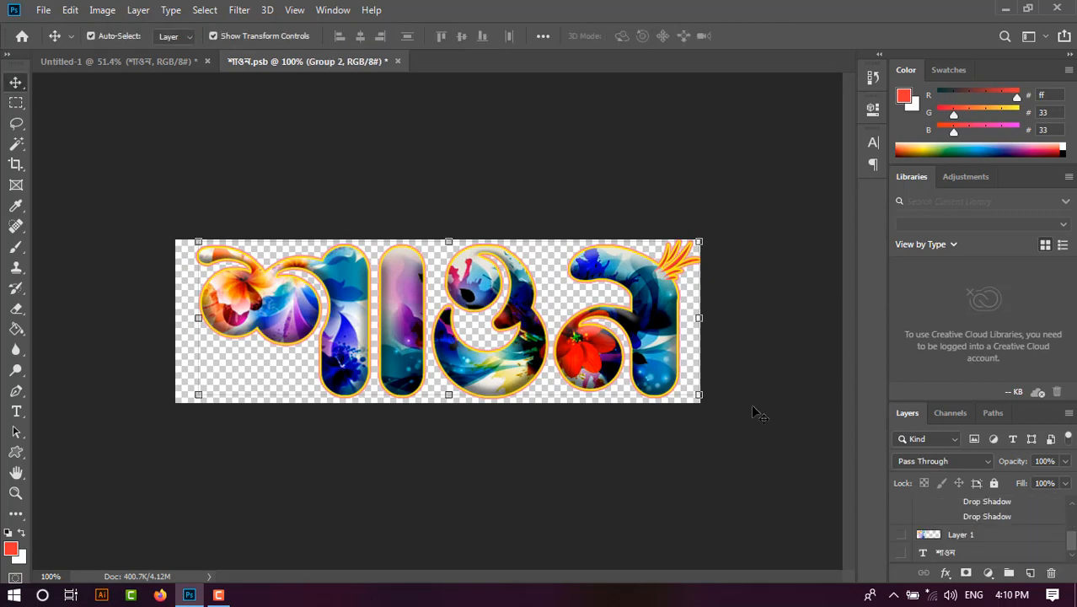
pyautogui.moveTo(699, 396); pyautogui.dragTo(680, 388)
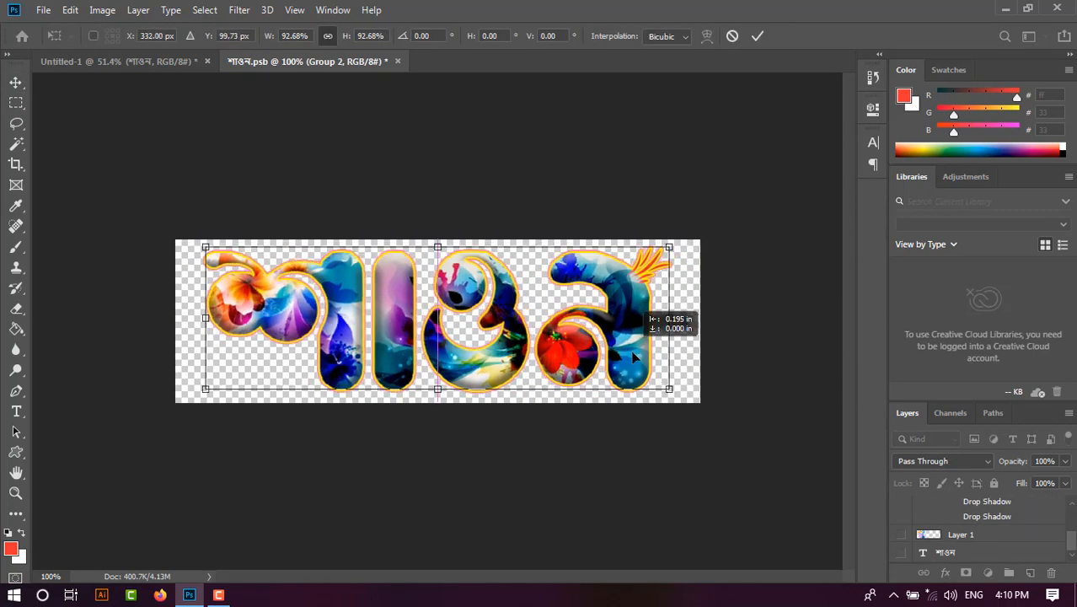
pyautogui.press('Return')
# - Select the Shape 1 grass layer and enlarge it to about 145% wide and 144% high
pyautogui.scroll(3, 712, 226)
pyautogui.scroll(2, 710, 223)
pyautogui.hscroll(9, 687, 246)
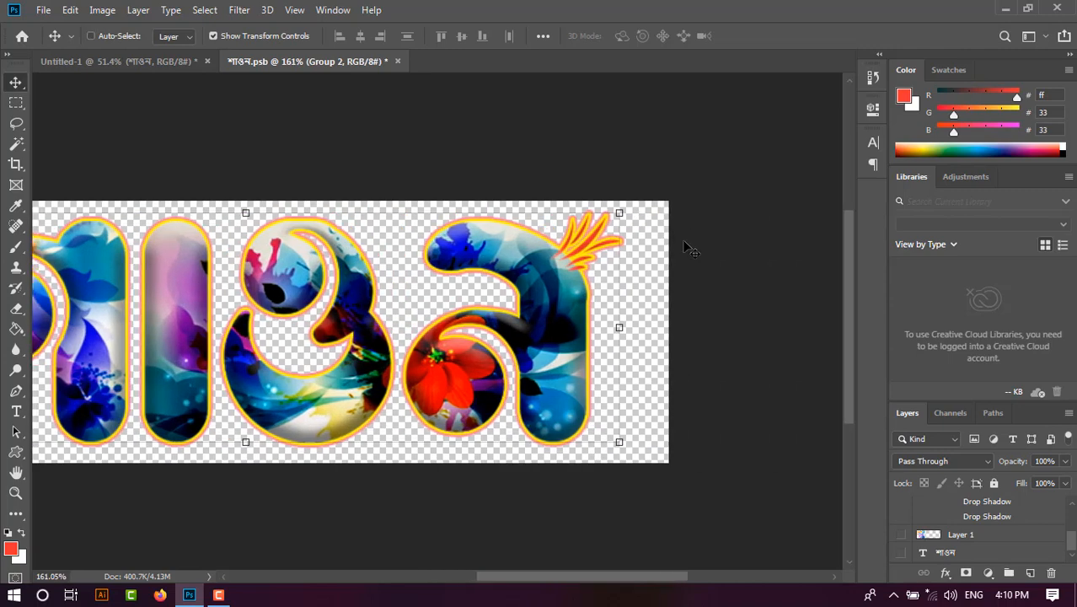
pyautogui.scroll(4, 408, 211)
pyautogui.keyDown('ctrl'); pyautogui.click(408, 212); pyautogui.keyUp('ctrl')
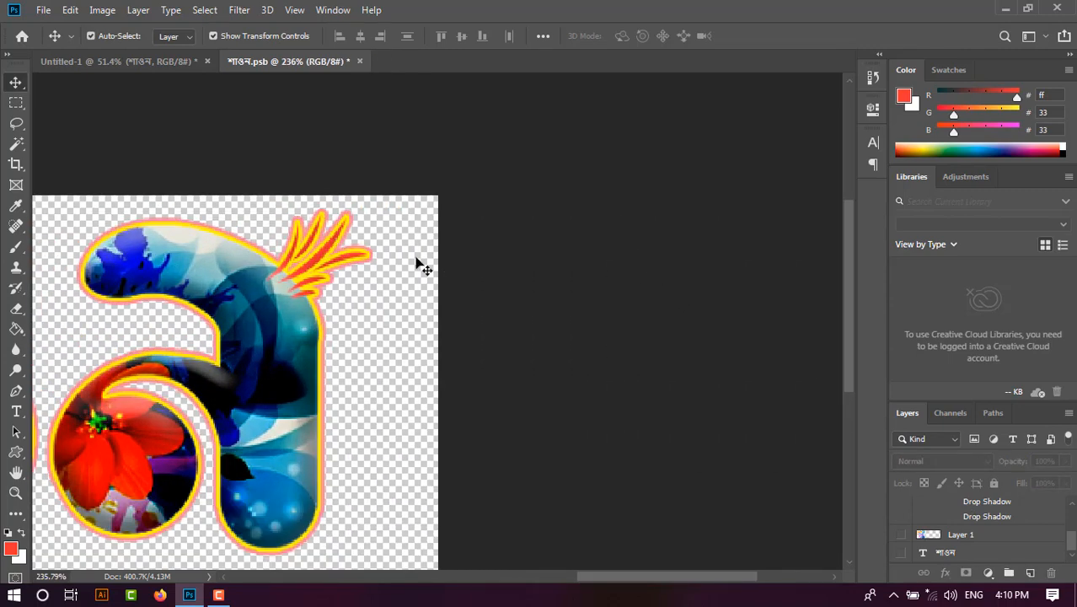
pyautogui.scroll(1, 333, 257)
pyautogui.scroll(2, 978, 518)
pyautogui.scroll(-5, 918, 514)
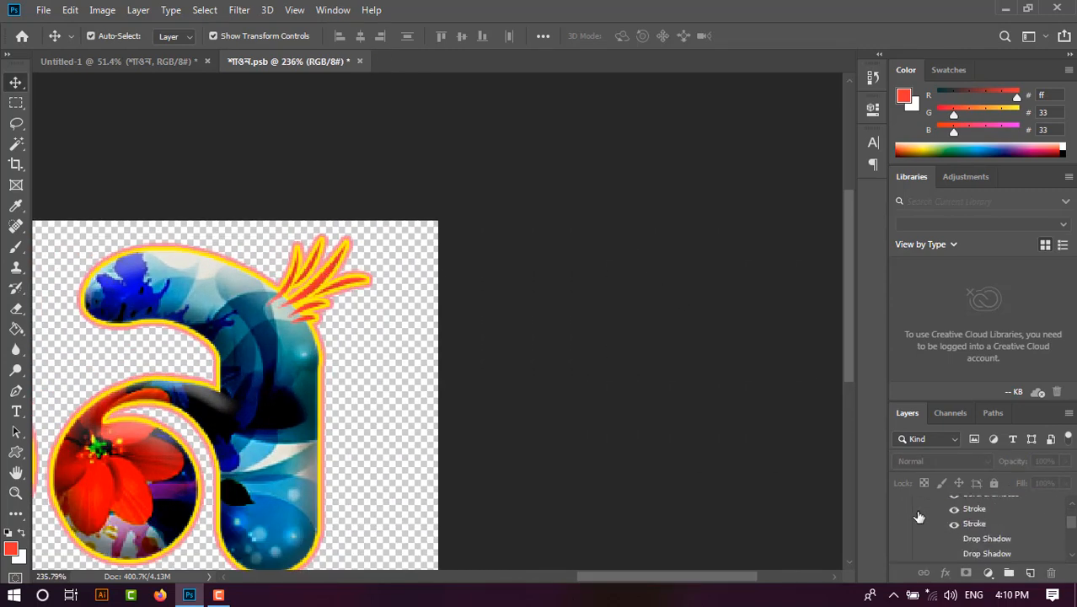
pyautogui.scroll(2, 970, 546)
pyautogui.scroll(-2, 969, 546)
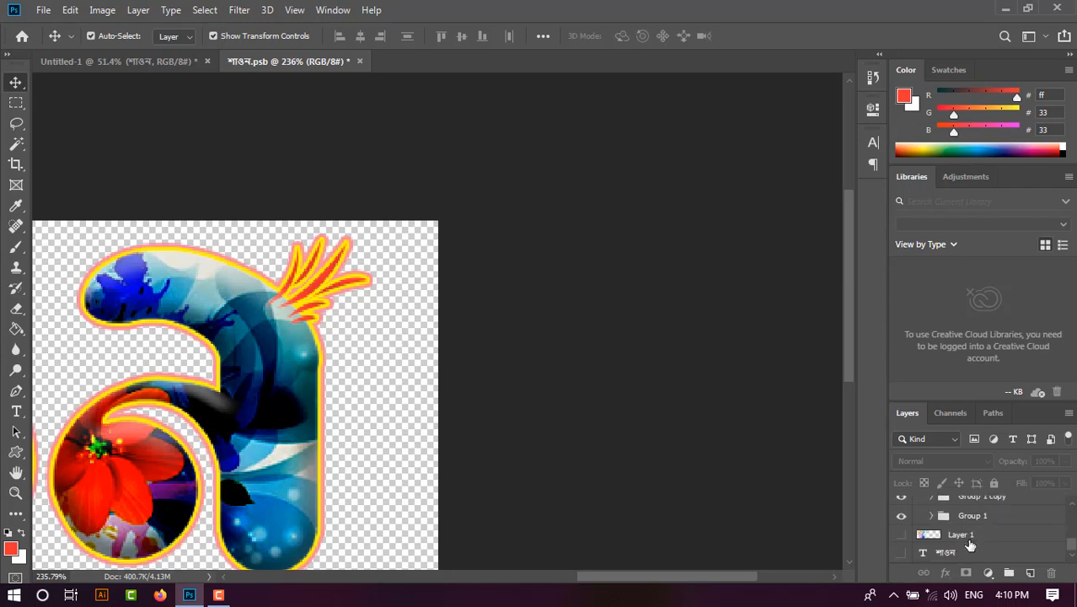
pyautogui.scroll(2, 969, 546)
pyautogui.scroll(5, 986, 527)
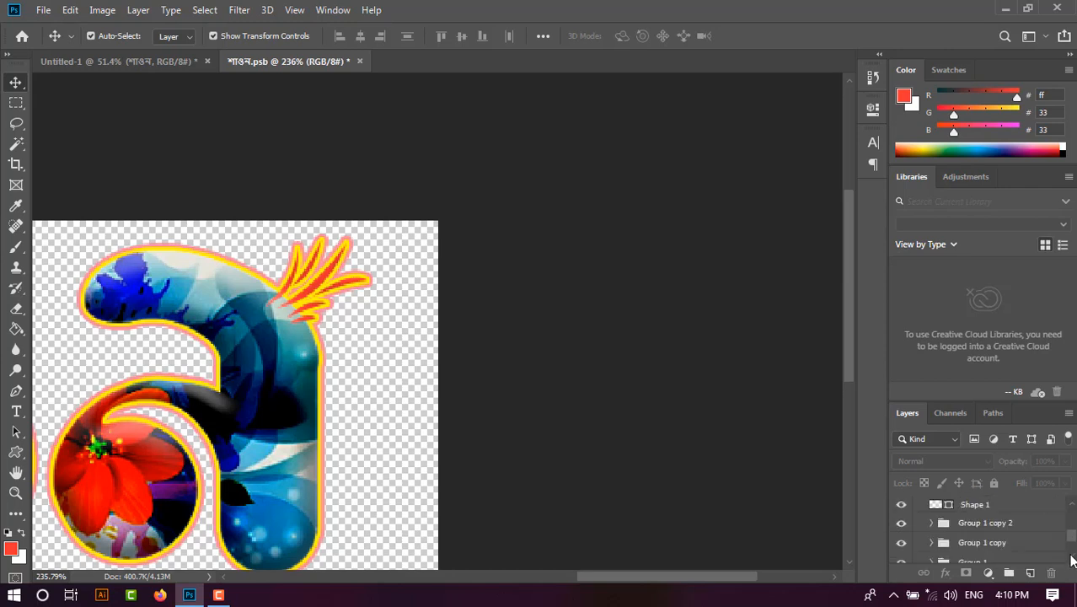
pyautogui.click(987, 509)
pyautogui.moveTo(367, 318); pyautogui.dragTo(394, 339)
pyautogui.moveTo(339, 305)
pyautogui.mouseDown()
pyautogui.moveTo(356, 297)
pyautogui.moveTo(341, 304)
pyautogui.mouseUp()
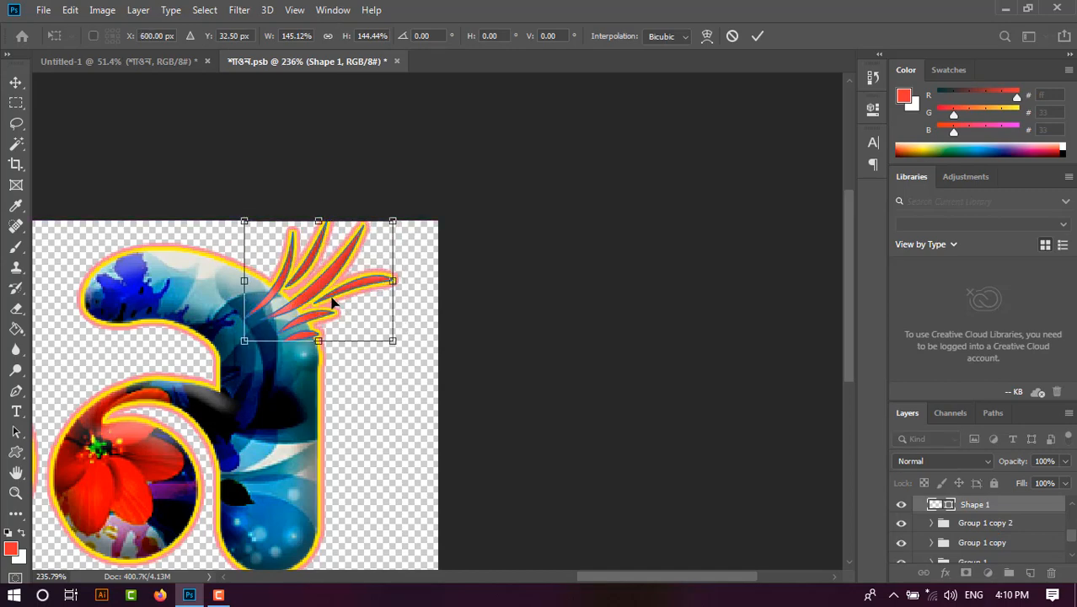
# - Reduce the grass shape to about 96% wide and 97% high and apply the transform
pyautogui.scroll(3, 296, 189)
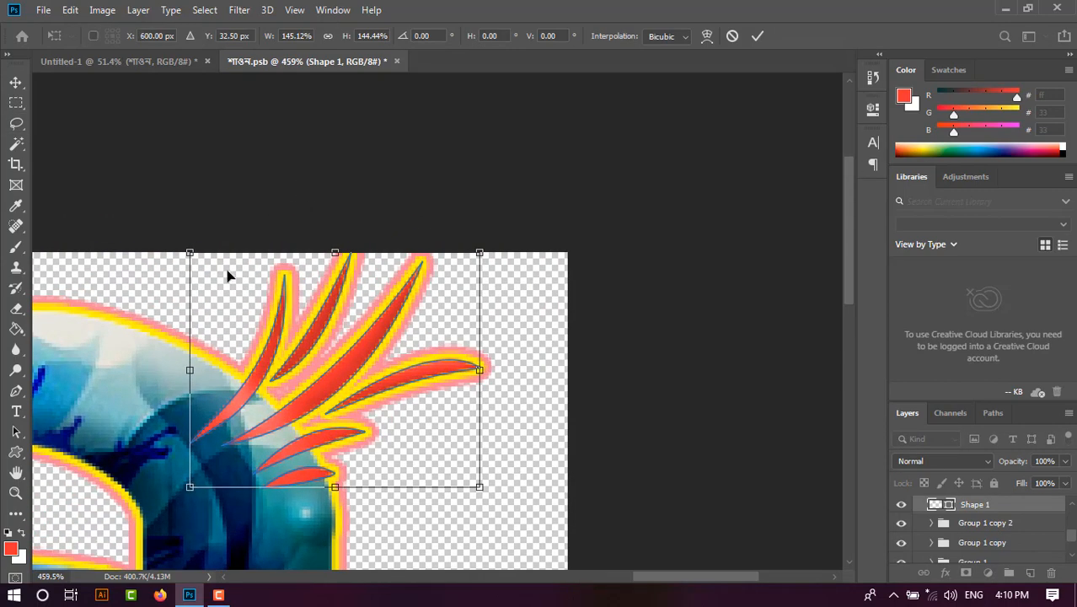
pyautogui.moveTo(190, 252); pyautogui.dragTo(212, 252)
pyautogui.press('Return')
pyautogui.scroll(-6, 322, 312)
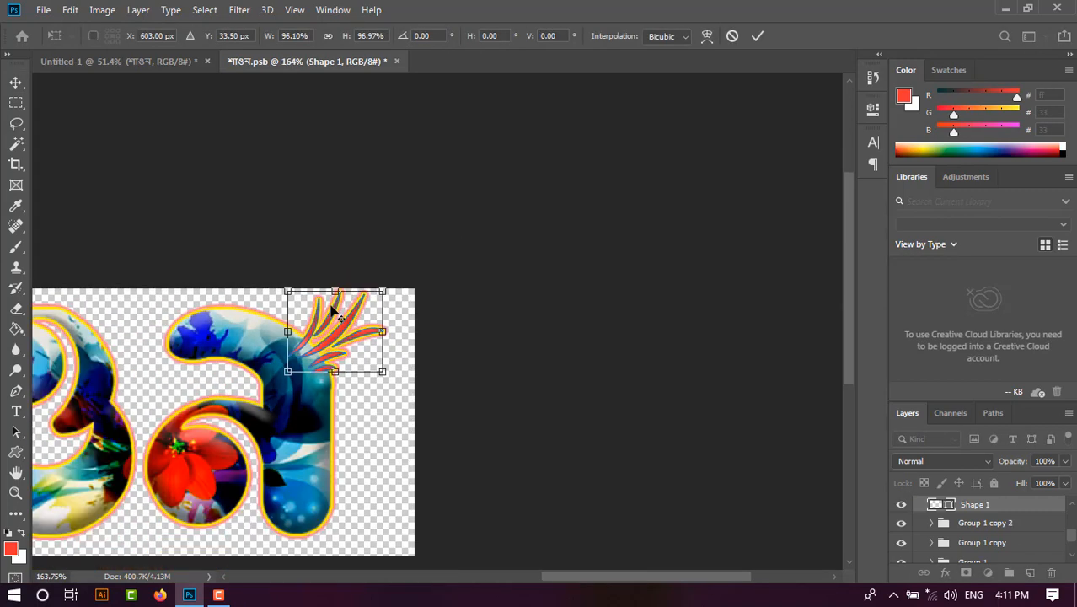
pyautogui.click(16, 103)
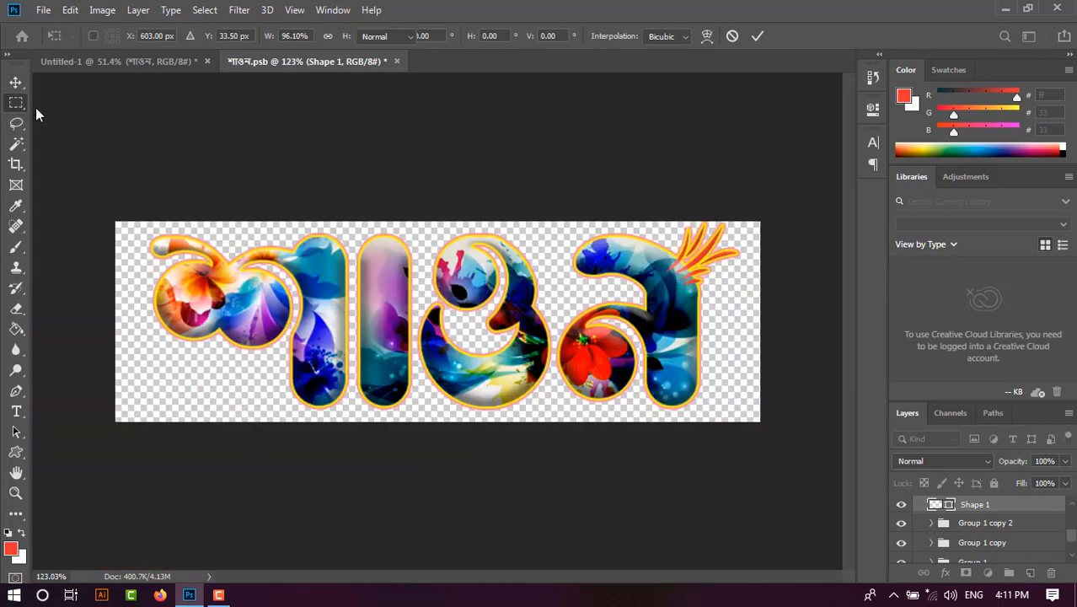
# - Send the Shape 1 grass layer backward until it sits directly below Group 1, behind the letters
pyautogui.hotkey('ctrl', '[')
pyautogui.hotkey('ctrl', '[')
pyautogui.hotkey('ctrl', '[')
pyautogui.hotkey('ctrl', '[')
pyautogui.keyDown('alt'); pyautogui.click(945, 545); pyautogui.keyUp('alt')
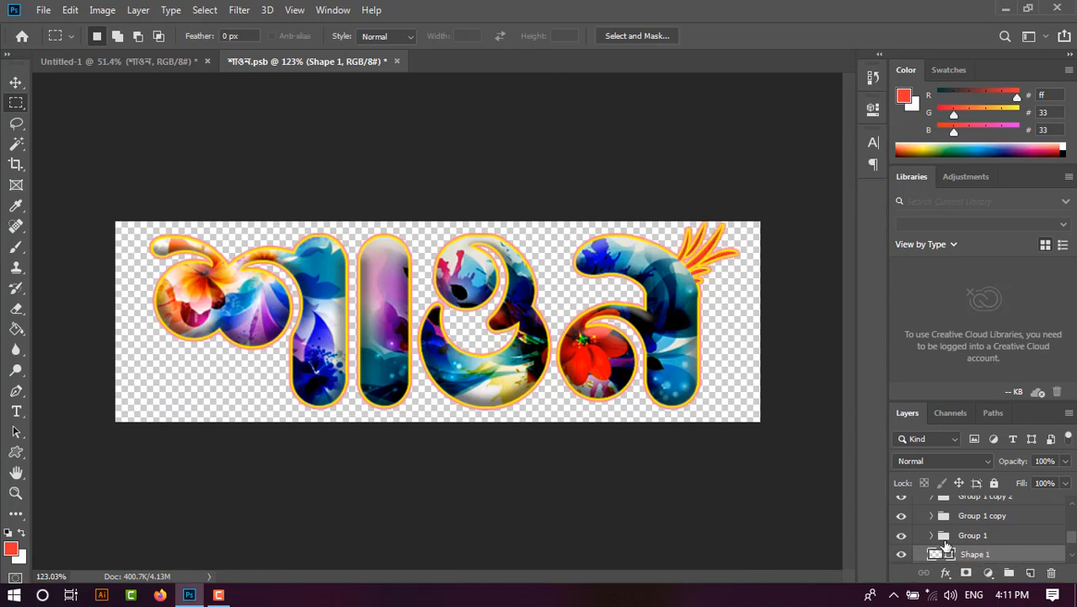
# - Enlarge the grass shape so its blades spread outward from the last letter's right side
pyautogui.press('v')
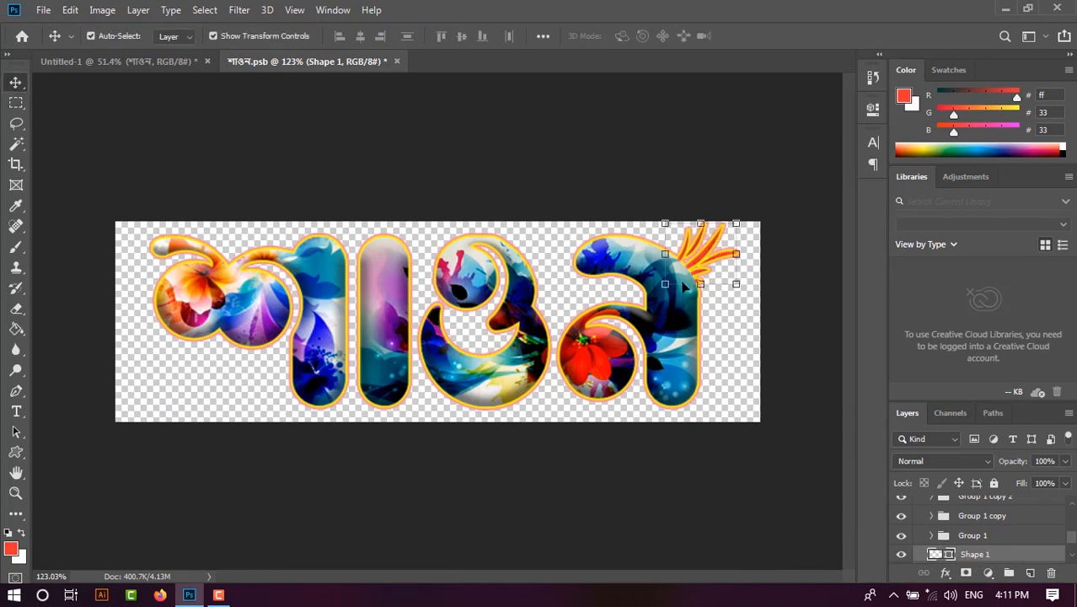
pyautogui.hotkey('ctrl', 't')
pyautogui.scroll(3, 706, 279)
pyautogui.hscroll(1, 715, 264)
pyautogui.moveTo(717, 251); pyautogui.dragTo(749, 245)
pyautogui.click(17, 123)
pyautogui.scroll(6, 787, 189)
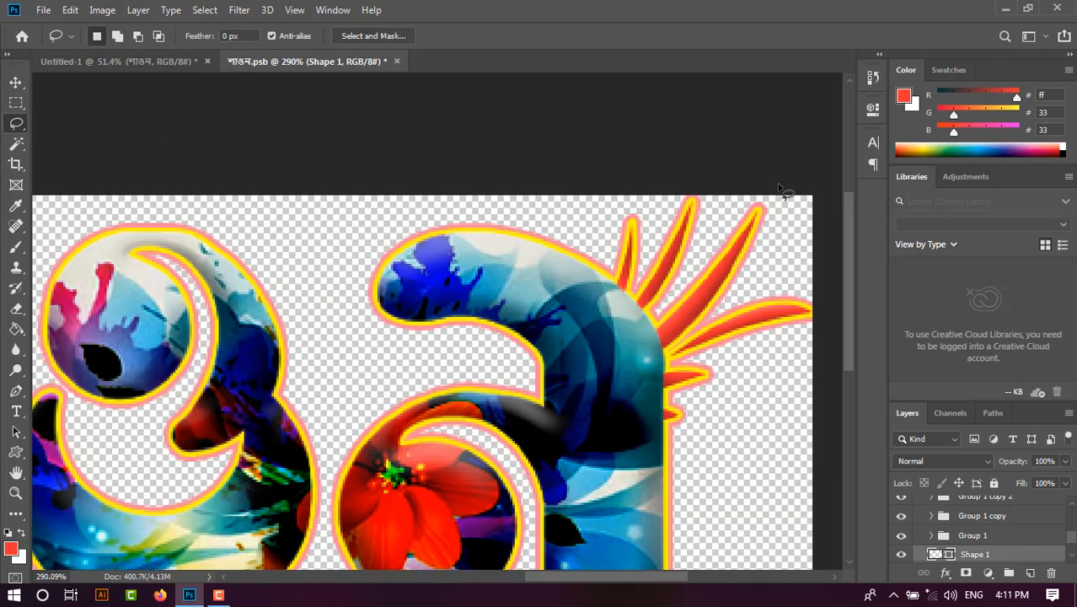
pyautogui.hscroll(1, 771, 199)
# - Rotate the grass shape about -6 degrees and scale it to about 92% wide and 93% high
pyautogui.click(17, 82)
pyautogui.moveTo(736, 201); pyautogui.dragTo(730, 204)
pyautogui.moveTo(743, 457); pyautogui.dragTo(755, 434)
pyautogui.moveTo(485, 443); pyautogui.dragTo(496, 430)
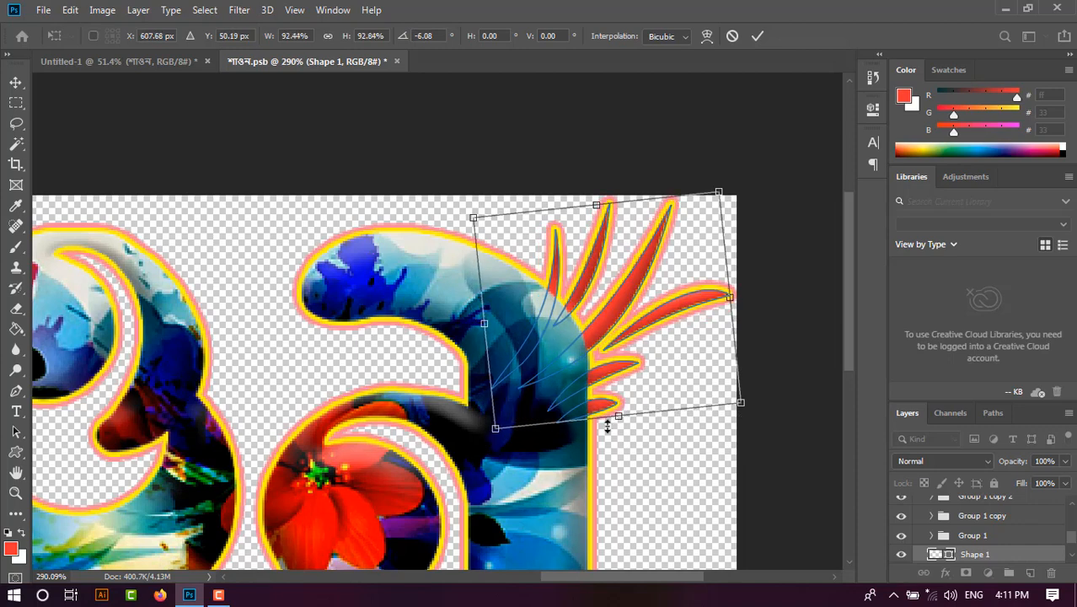
pyautogui.press('Return')
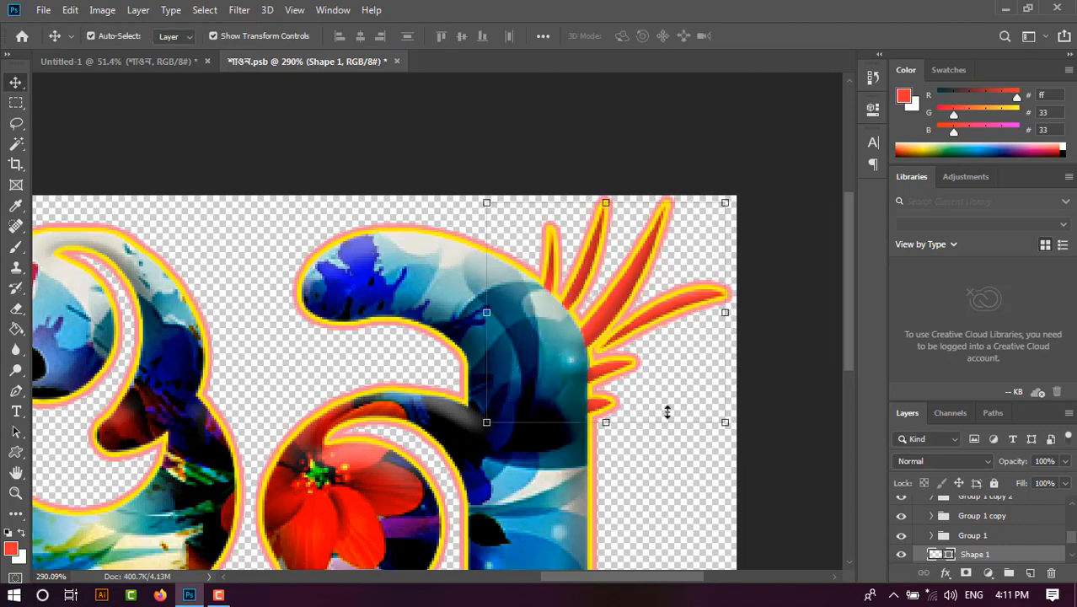
pyautogui.press('m')
pyautogui.scroll(-3, 626, 371)
pyautogui.scroll(-2, 591, 432)
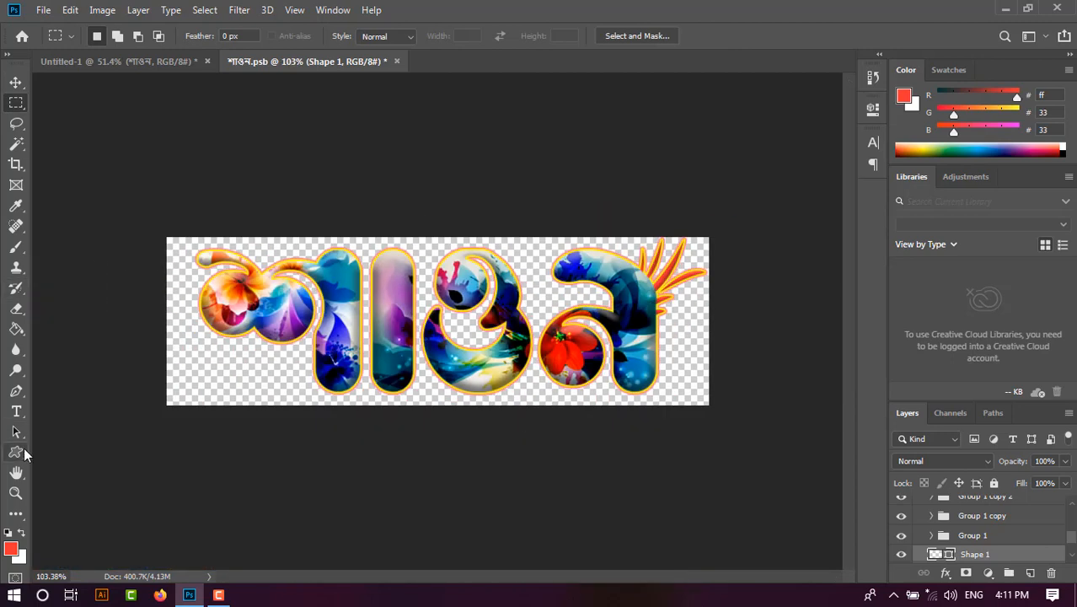
# - Draw a fleur-de-lis custom shape between the straight vertical letter and the round letter beside it
pyautogui.moveTo(16, 453); pyautogui.dragTo(78, 536)
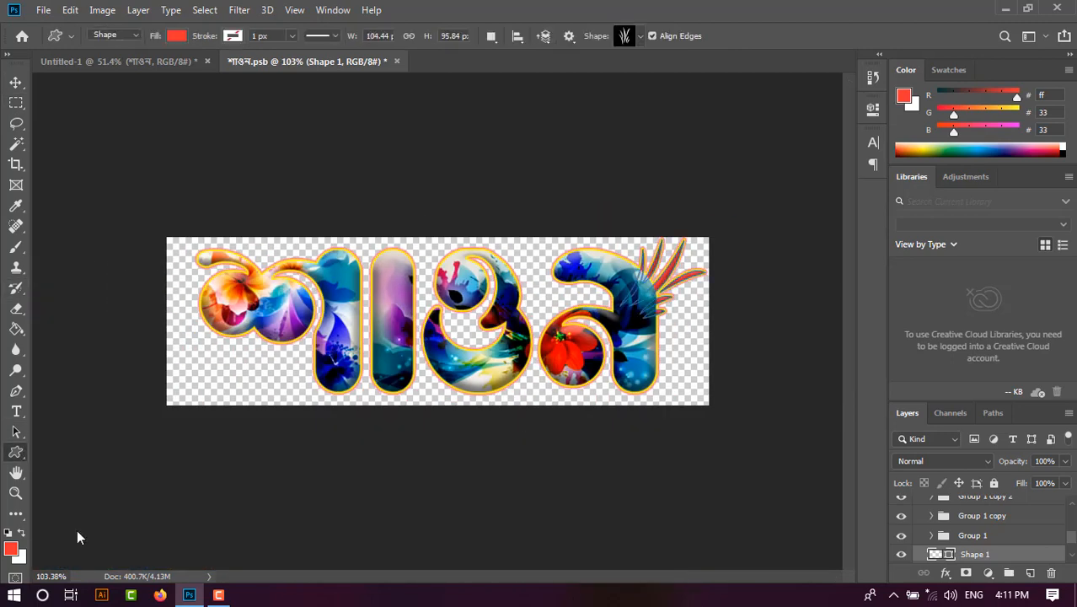
pyautogui.click(640, 37)
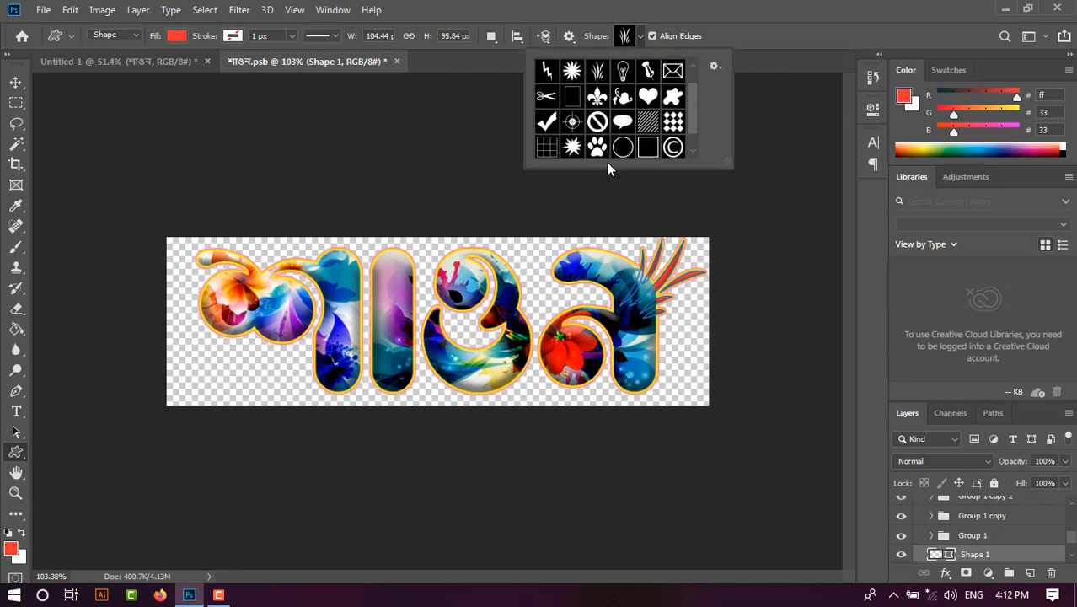
pyautogui.click(626, 104)
pyautogui.click(598, 94)
pyautogui.moveTo(386, 262); pyautogui.dragTo(452, 340)
pyautogui.click(16, 83)
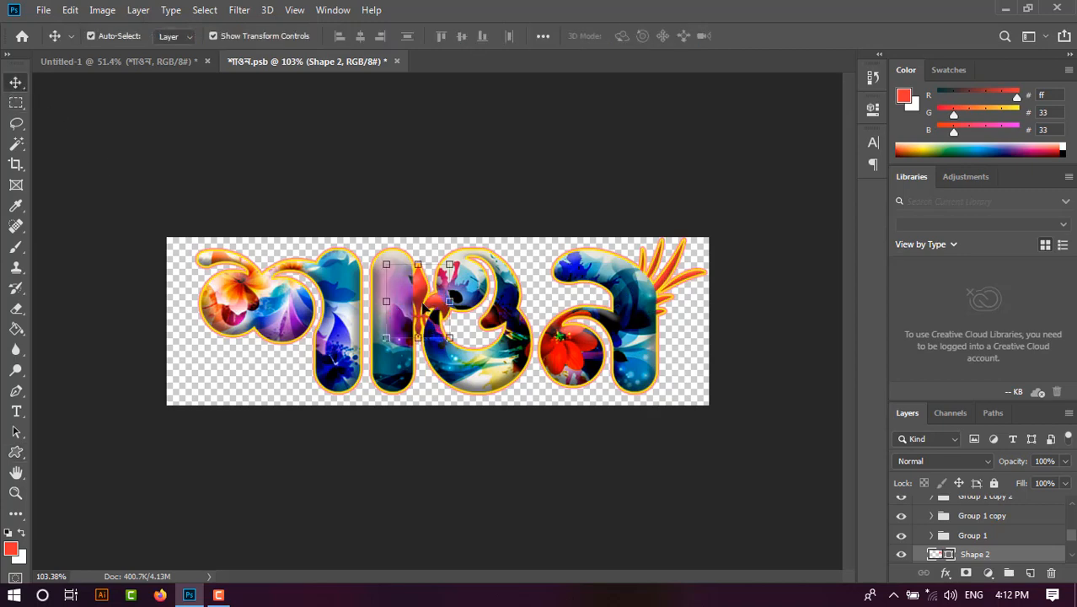
# - Select the Shape 2 fleur-de-lis layer and move the shape onto the middle of the straight vertical letter
pyautogui.scroll(9, 428, 307)
pyautogui.click(378, 275)
pyautogui.scroll(5, 978, 523)
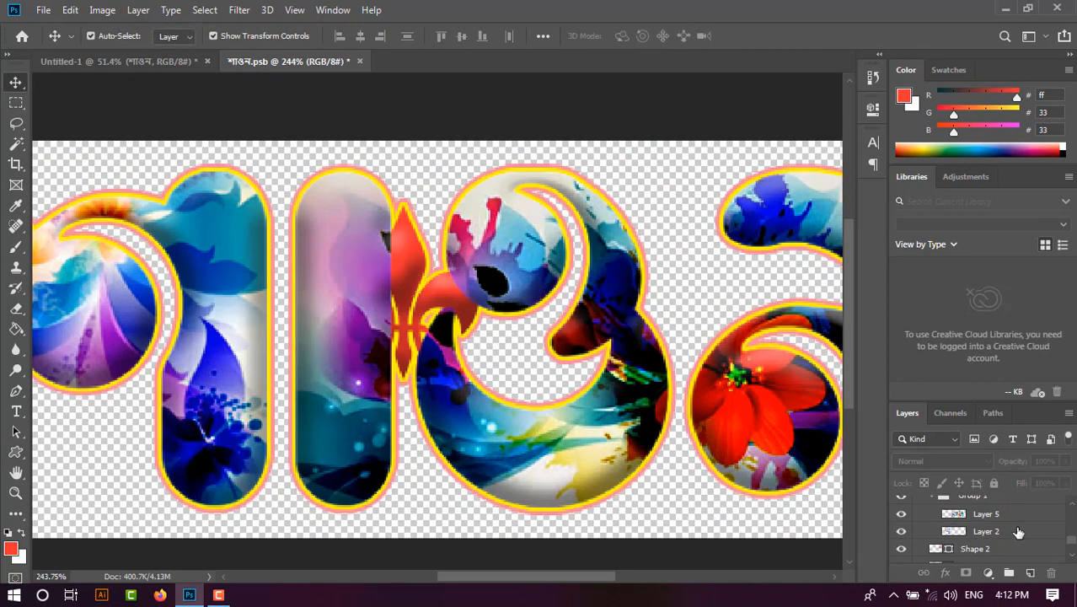
pyautogui.click(966, 504)
pyautogui.moveTo(440, 297); pyautogui.dragTo(378, 299)
# - Bring the fleur-de-lis layer forward to the top of Group 2, in front of the letters
pyautogui.hotkey('ctrl', ']')
pyautogui.hotkey('ctrl', ']')
pyautogui.hotkey('ctrl', ']')
pyautogui.hotkey('ctrl', ']')
pyautogui.hotkey('ctrl', ']')
pyautogui.hotkey('ctrl', ']')
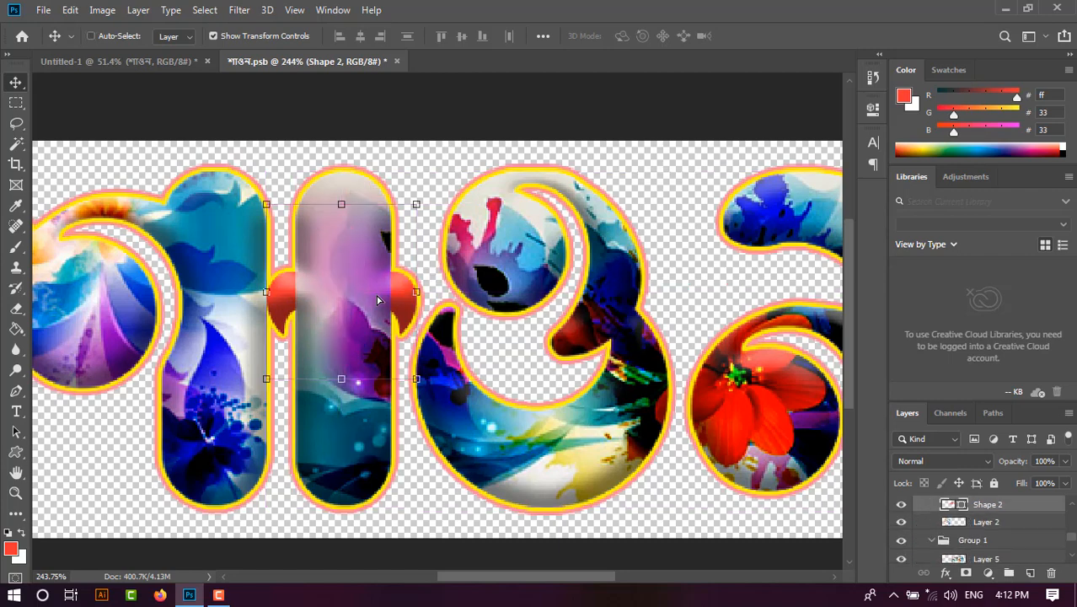
pyautogui.hotkey('ctrl', '[')
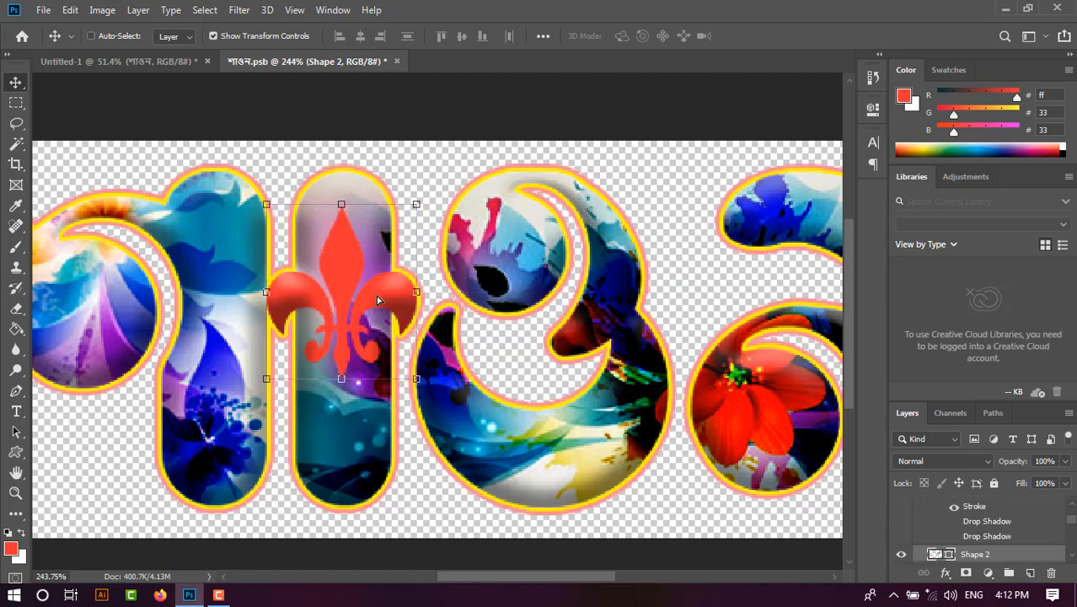
# - Scale the fleur-de-lis to about 81% wide and 80% high and move it to the vertical letter's upper part
pyautogui.moveTo(415, 381); pyautogui.dragTo(402, 363)
pyautogui.moveTo(350, 322); pyautogui.dragTo(349, 275)
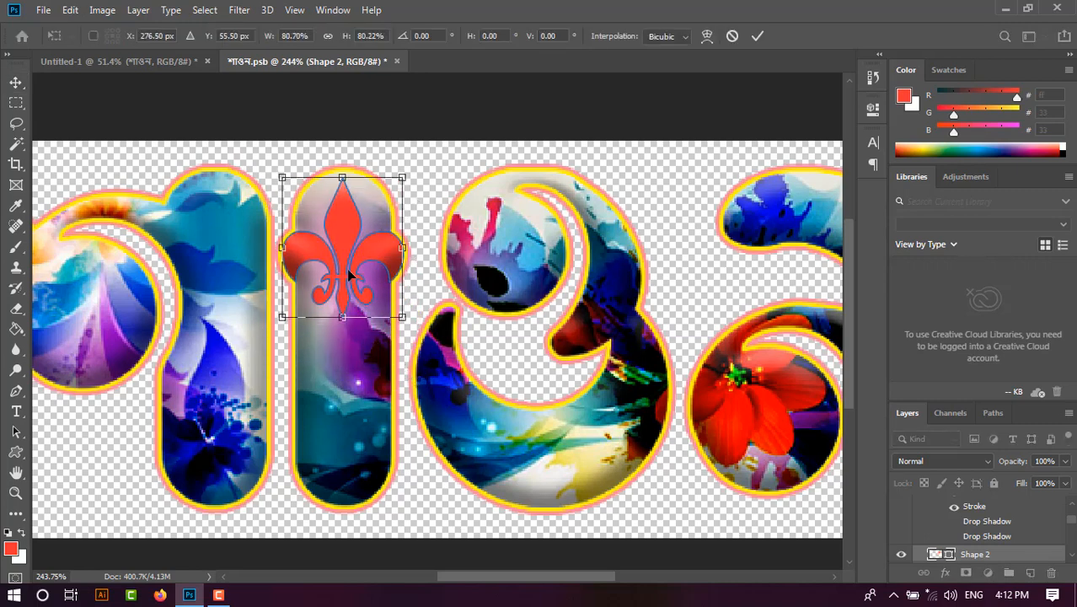
pyautogui.press('Return')
# - Try the fleur-de-lis layer below Group 1 copy 2 and above Group 2, returning it to the top of Group 2
pyautogui.hotkey('ctrl', '[')
pyautogui.hotkey('ctrl', '[')
pyautogui.hotkey('ctrl', '[')
pyautogui.hotkey('ctrl', '[')
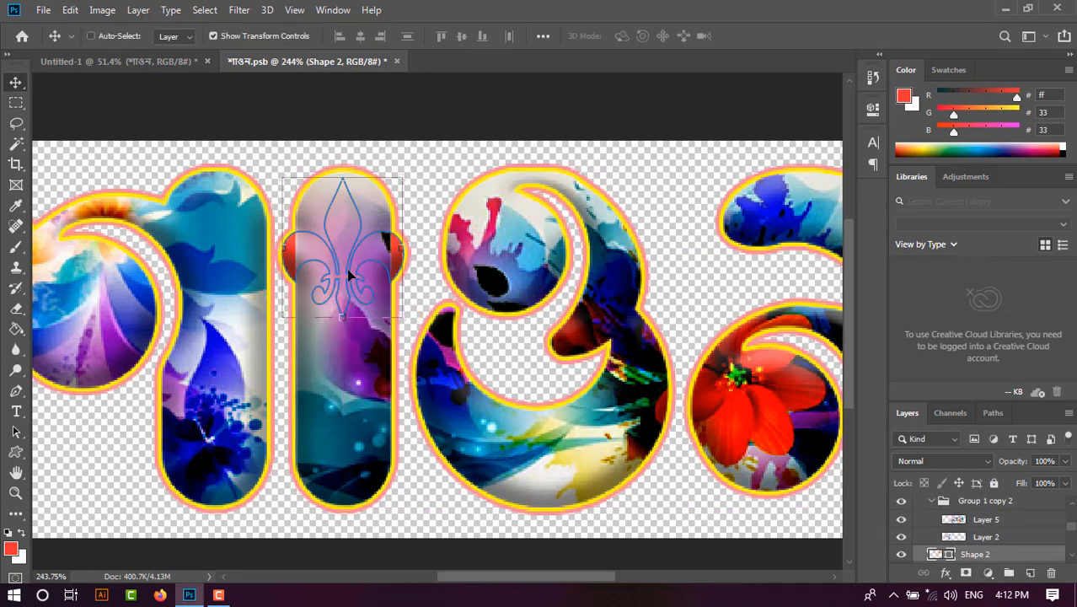
pyautogui.hotkey('ctrl', ']')
pyautogui.hotkey('ctrl', ']')
pyautogui.hotkey('ctrl', ']')
pyautogui.hotkey('ctrl', ']')
pyautogui.hotkey('ctrl', ']')
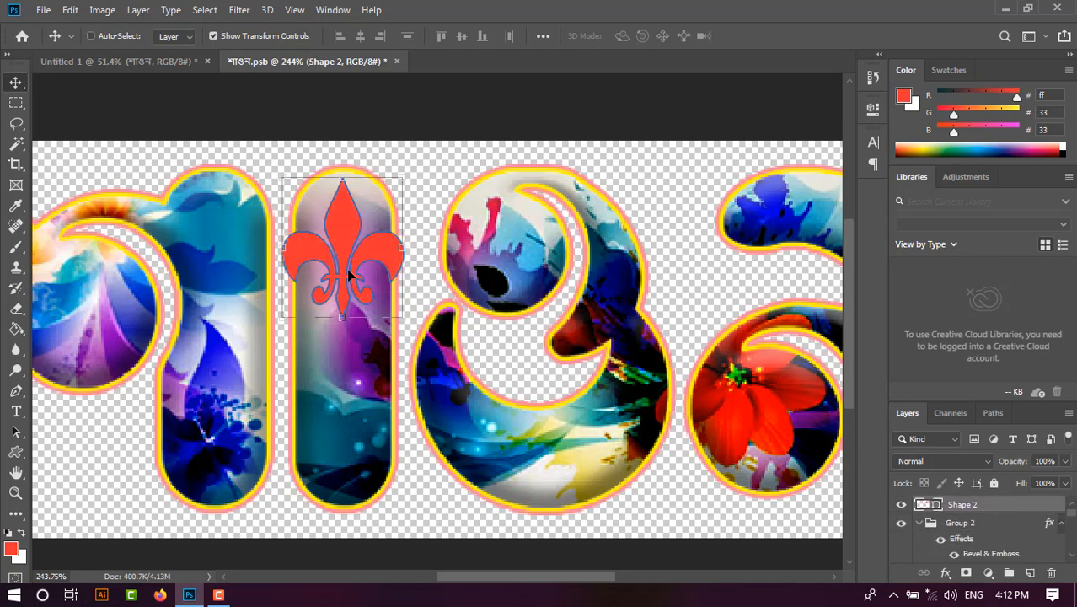
pyautogui.hotkey('ctrl', 'shift', '[')
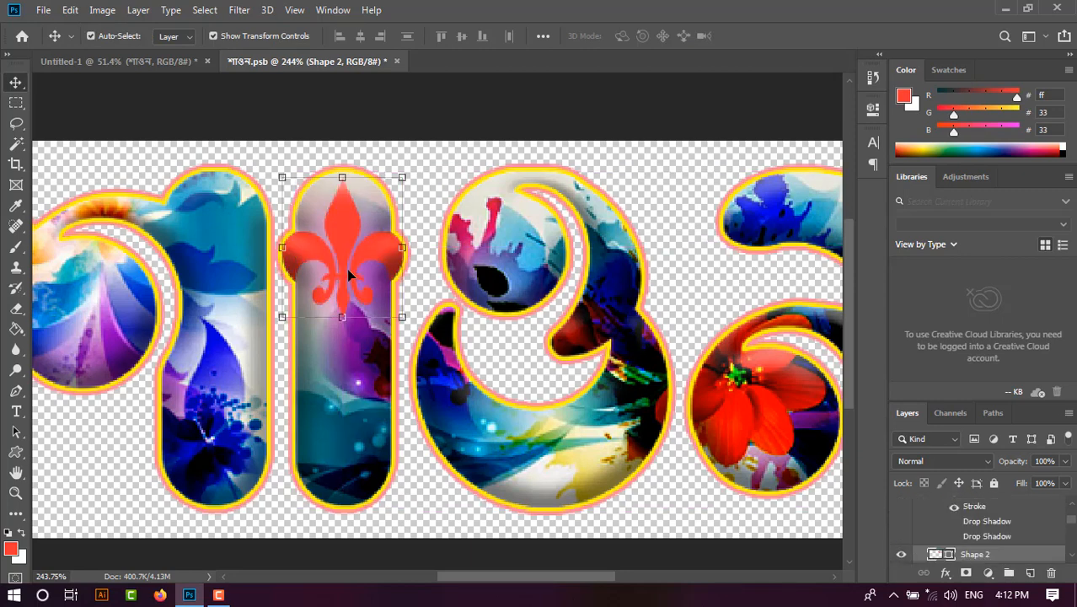
# - Try a series of blend modes on the Shape 2 fleur-de-lis layer, including Screen, Hard Light, Hard Mix and Luminosity
pyautogui.click(941, 459)
pyautogui.press('Escape')
pyautogui.press('Down')
pyautogui.press('Down')
pyautogui.press('Down')
pyautogui.press('Down')
pyautogui.press('Down')
pyautogui.press('Down')
pyautogui.press('Down')
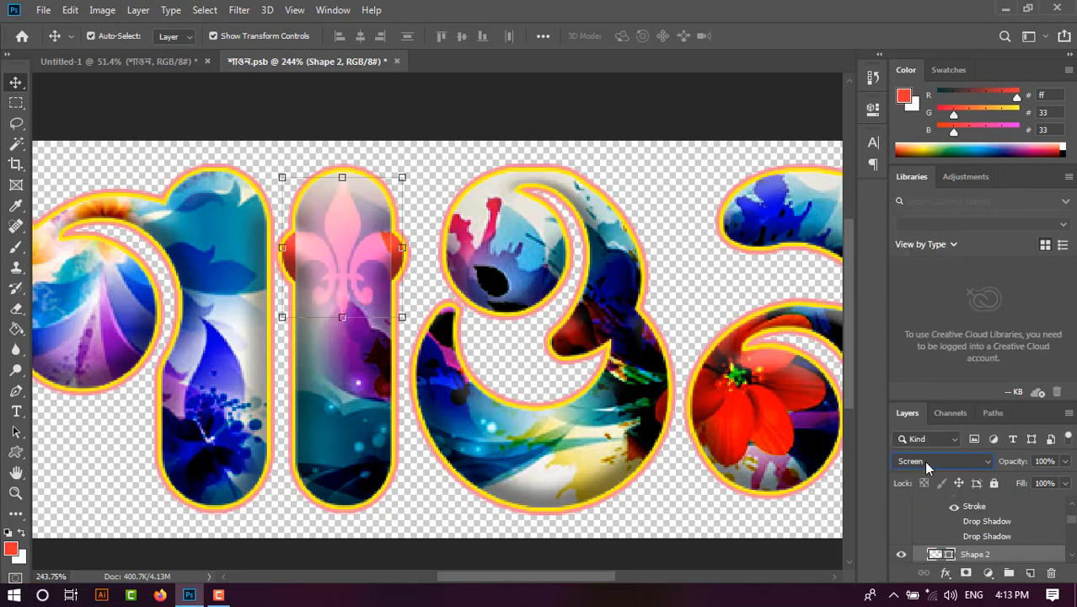
pyautogui.press('Down')
pyautogui.press('Down')
pyautogui.press('Down')
pyautogui.press('Down')
pyautogui.press('Down')
pyautogui.press('Down')
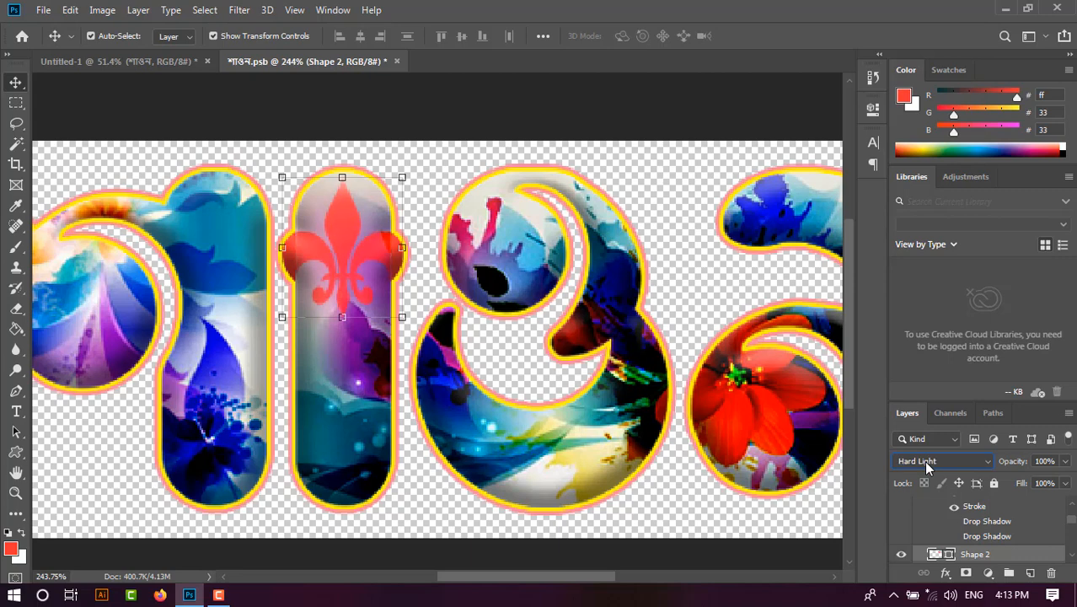
pyautogui.press('Down')
pyautogui.press('Down')
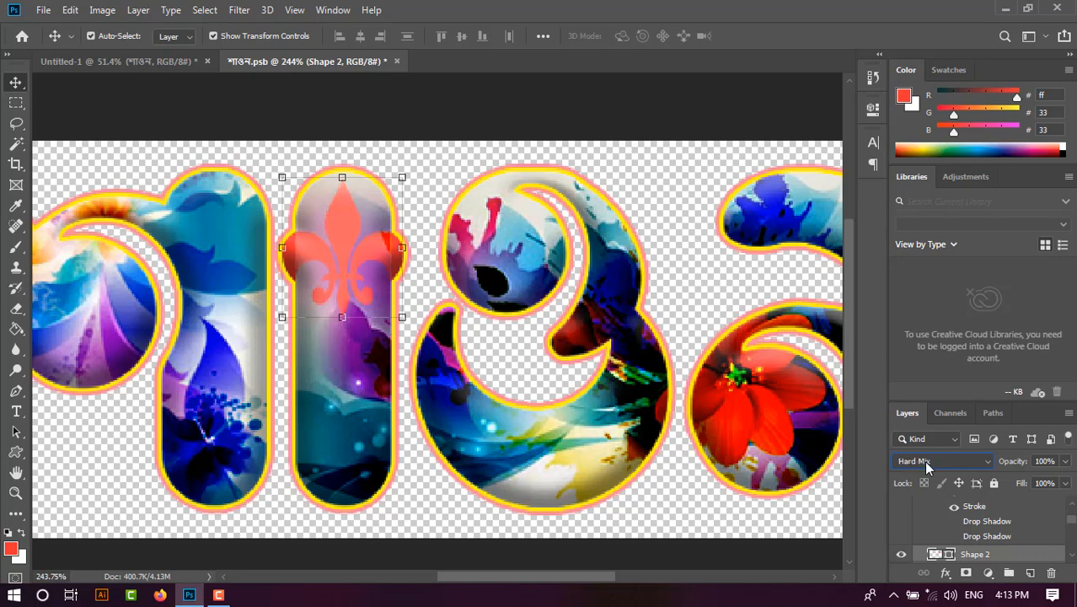
pyautogui.press('Down')
pyautogui.press('Down')
pyautogui.press('Down')
pyautogui.press('Down')
pyautogui.press('Down')
pyautogui.press('Down')
pyautogui.press('Down')
pyautogui.press('Down')
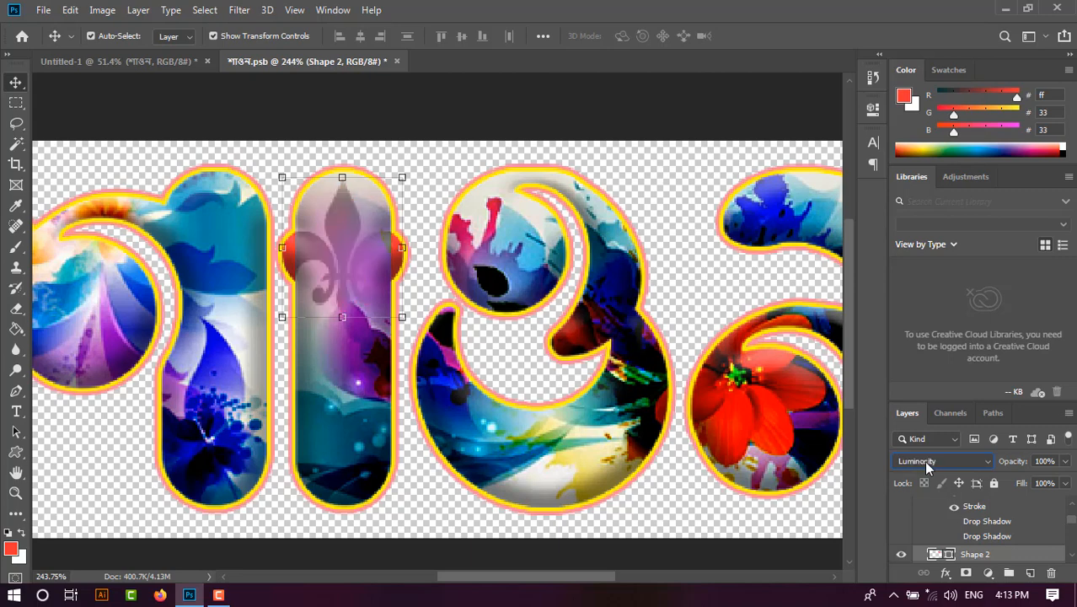
pyautogui.press('Down')
# - Set the blend mode of the Shape 2 fleur-de-lis layer to Linear Light
pyautogui.press('Up')
pyautogui.press('Up')
pyautogui.press('Up')
pyautogui.press('Up')
pyautogui.press('Up')
pyautogui.press('Up')
pyautogui.press('Up')
pyautogui.press('Up')
pyautogui.press('Up')
pyautogui.press('Up')
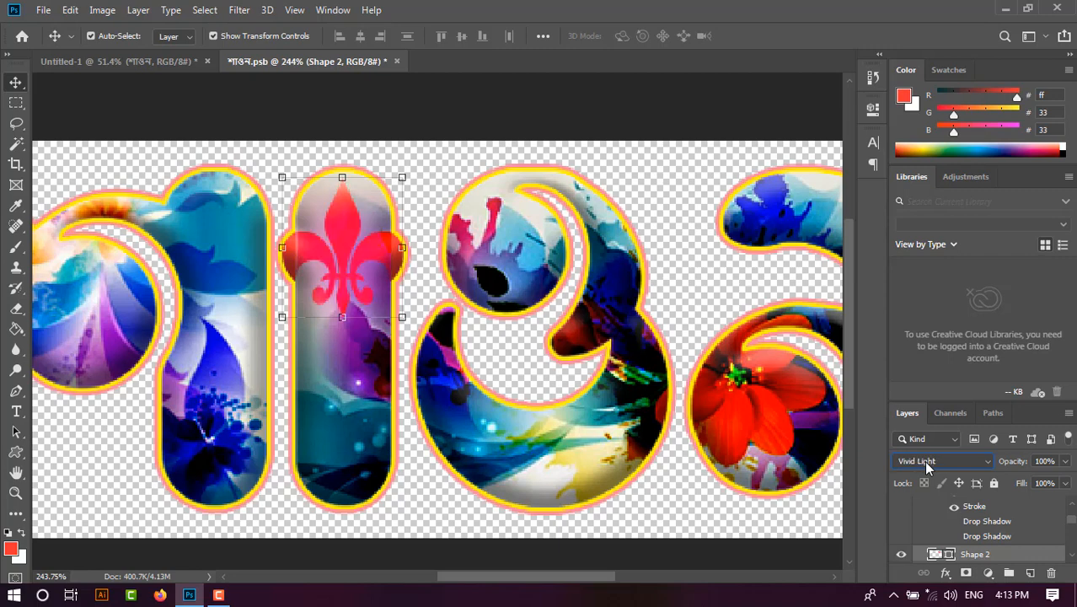
pyautogui.press('Down')
# - Hide the transform controls by switching to the Rectangular Marquee tool, save the lettering smart object and return to the Untitled-1 document
pyautogui.click(16, 102)
pyautogui.scroll(-5, 536, 464)
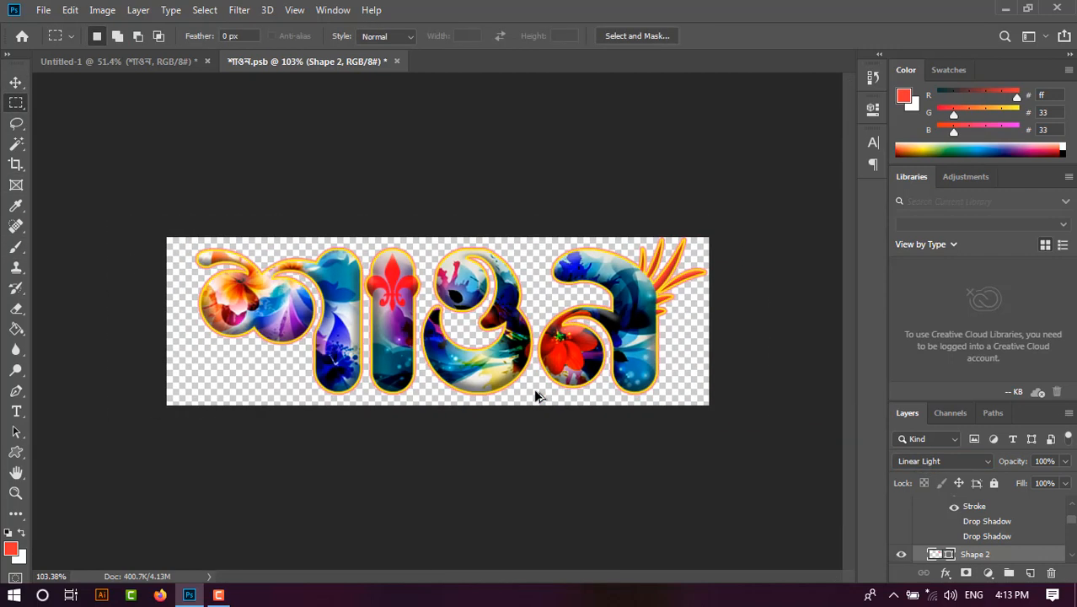
pyautogui.scroll(-3, 536, 396)
pyautogui.scroll(3, 534, 386)
pyautogui.scroll(-3, 612, 342)
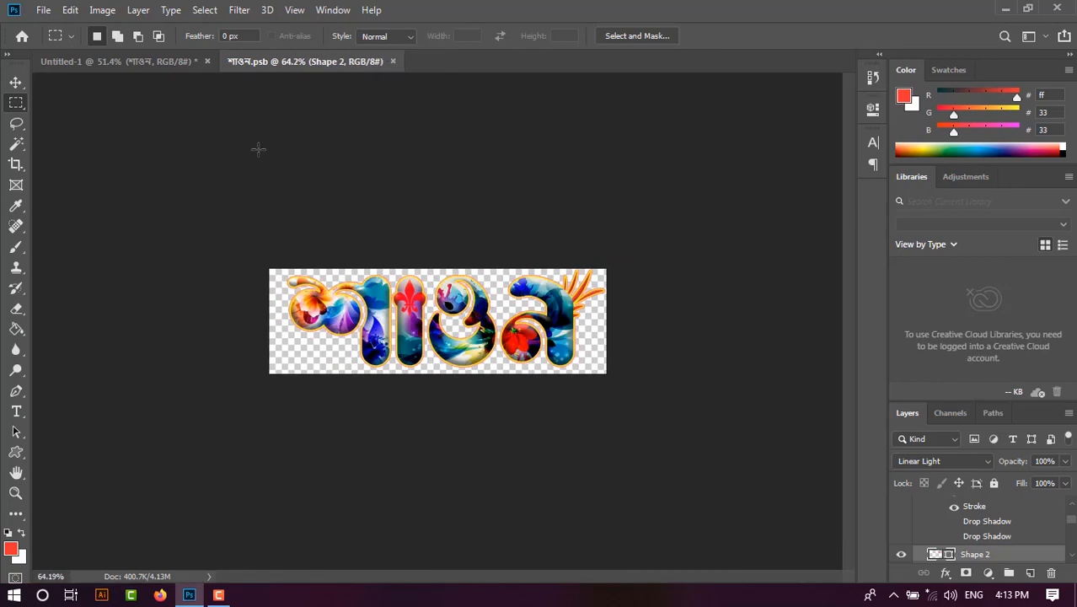
pyautogui.click(167, 61)
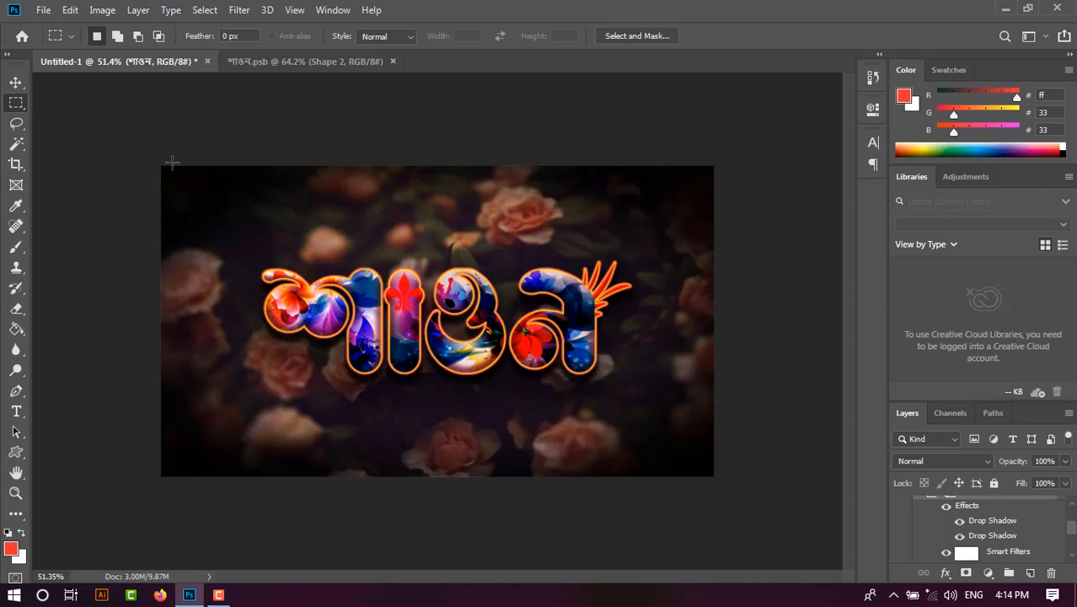
pyautogui.click(219, 594)
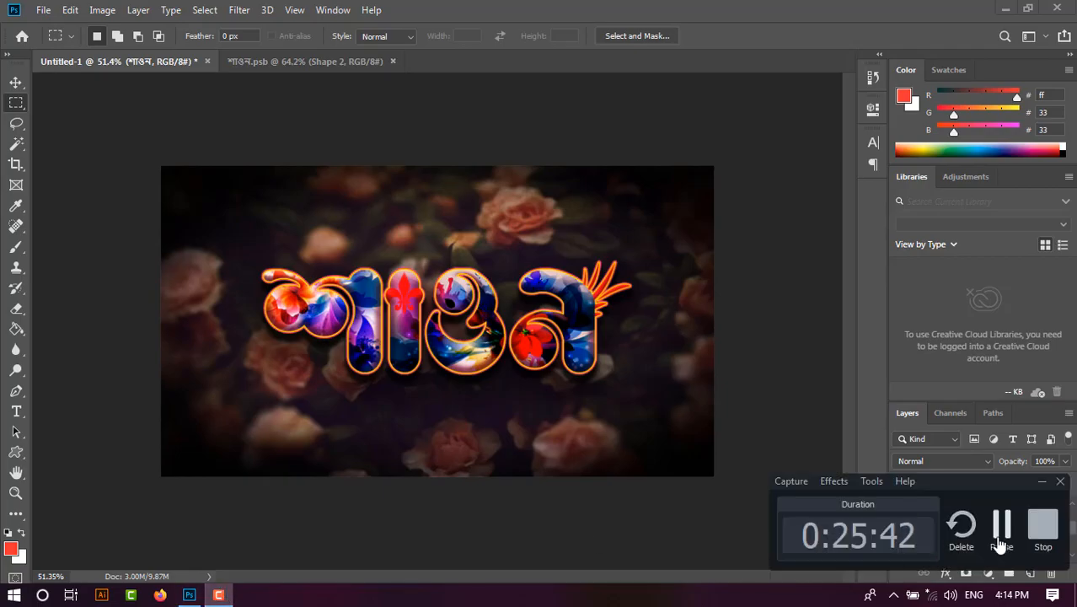
pyautogui.click(1043, 524)
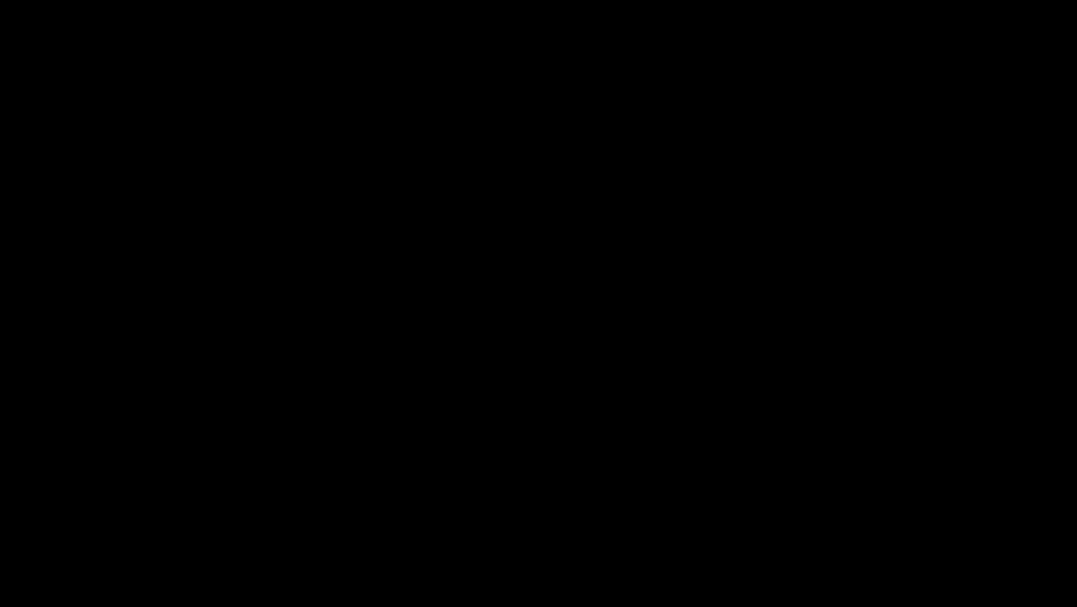